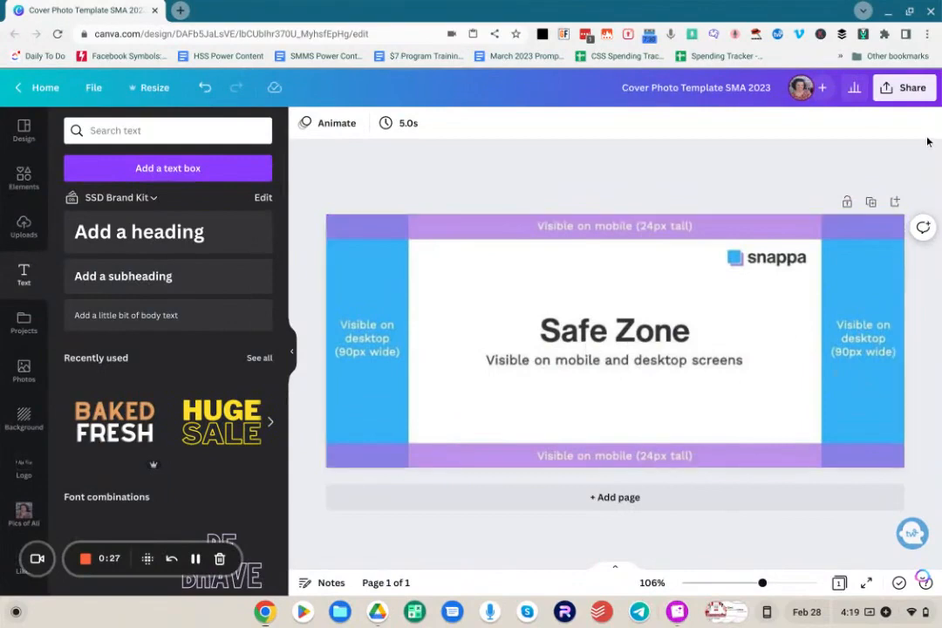
- Download the cover photo template as a PNG at size 2 (1,640 × 720 px)
left_click(905, 88)
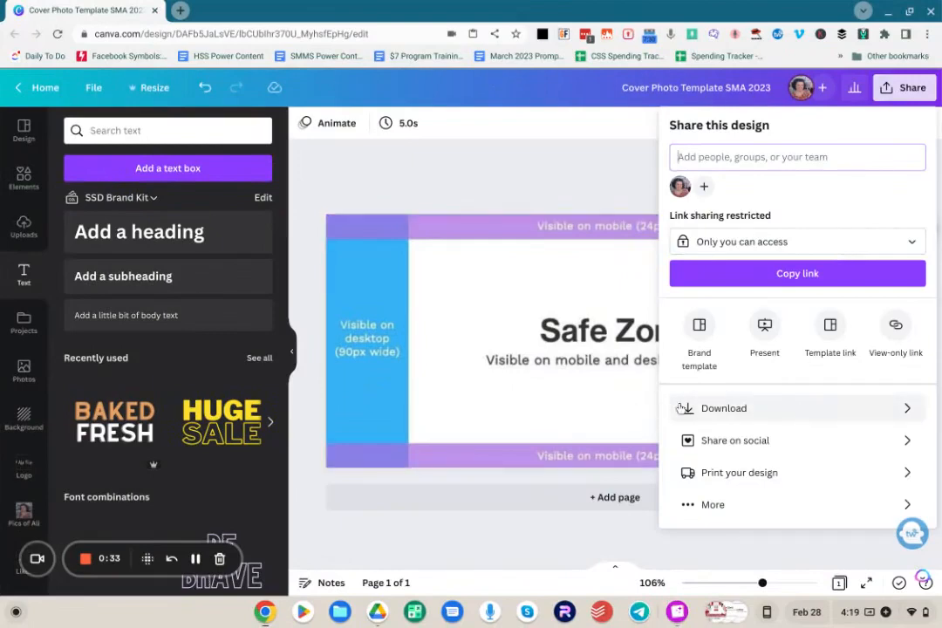
left_click(753, 409)
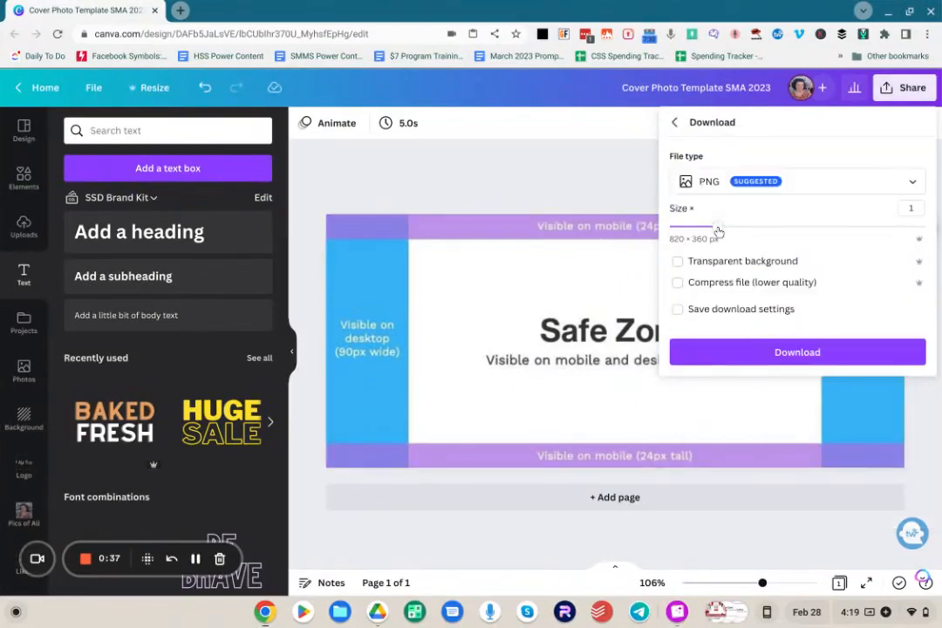
left_click_drag(718, 231, 817, 228)
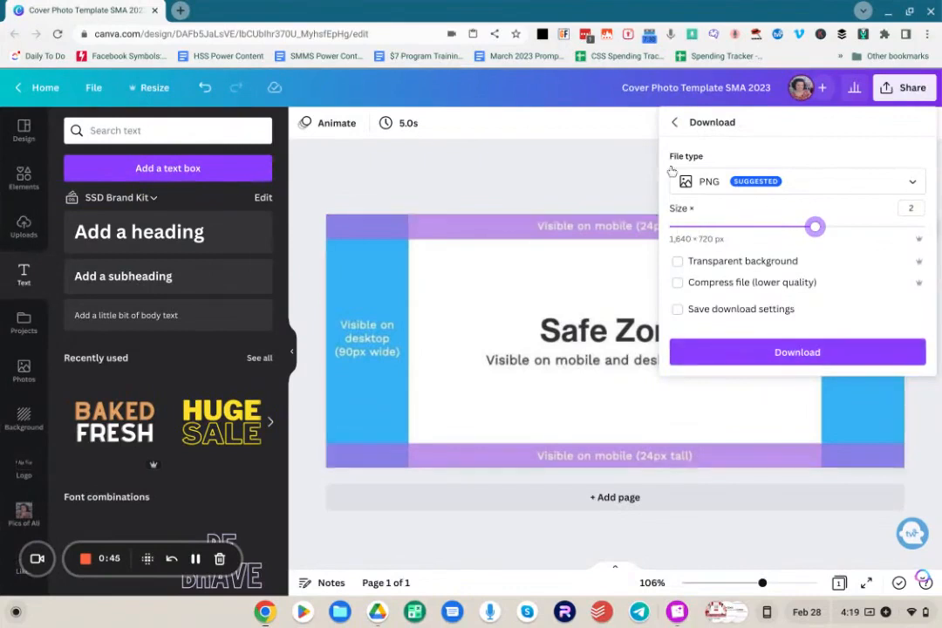
left_click(790, 350)
left_click(799, 356)
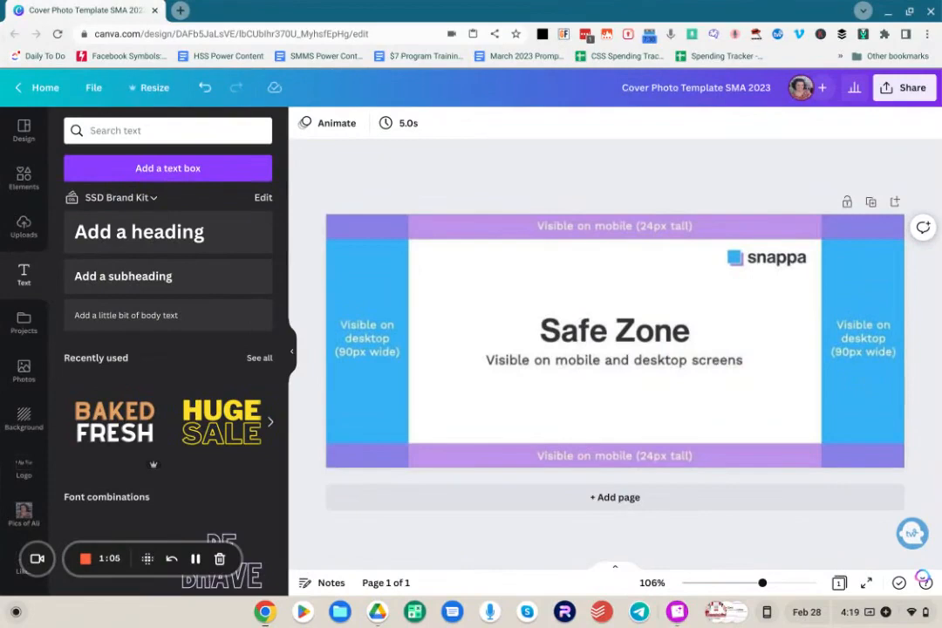
- Show the uploaded images library beside the cover photo template
left_click(24, 225)
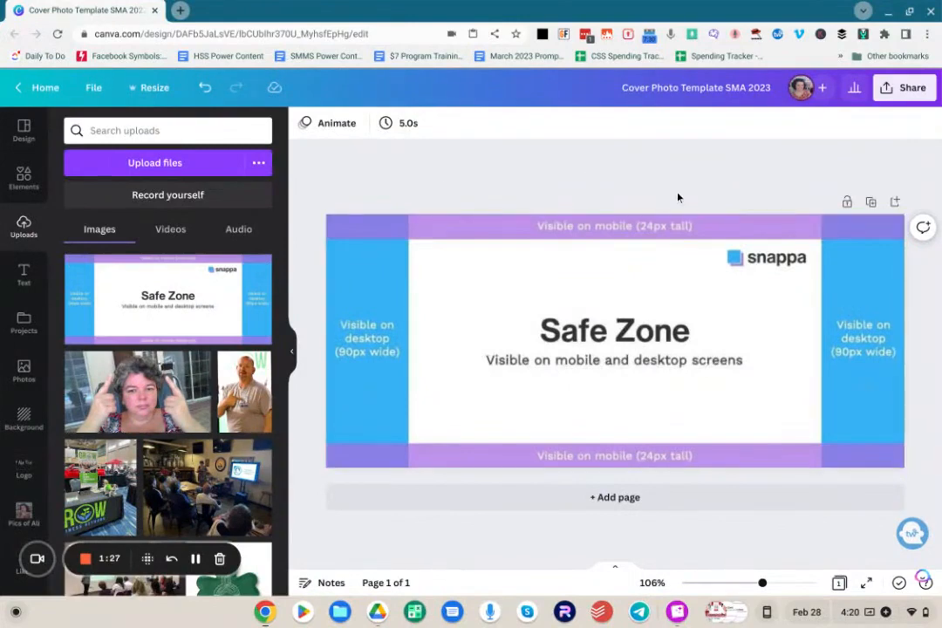
left_click(608, 497)
scroll(590, 368, "up", 3)
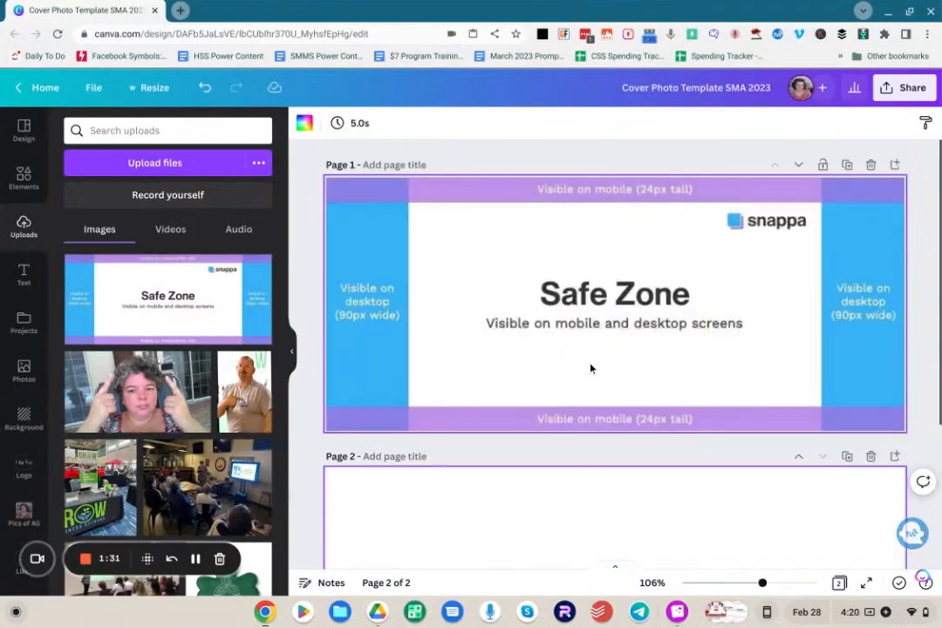
left_click(869, 458)
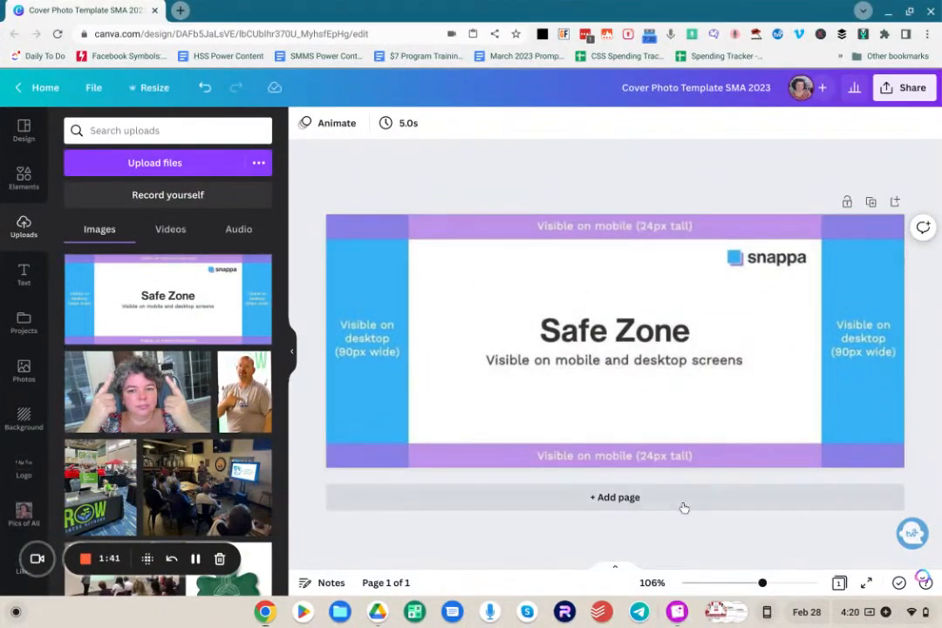
- Add a blank second page and look through the uploaded images for the photo of a presenter facing a seated group
left_click(641, 499)
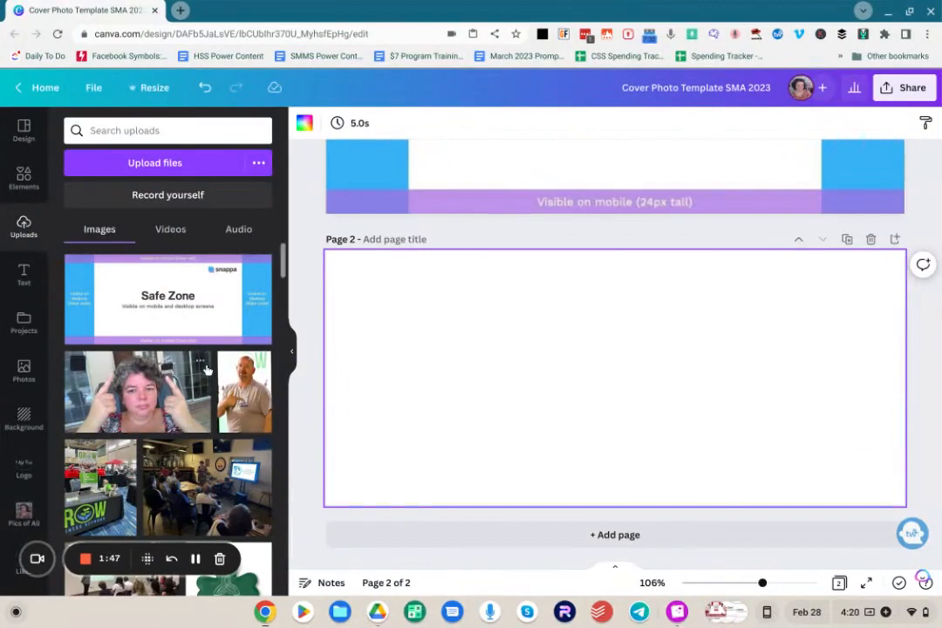
scroll(221, 489, "down", 1)
scroll(222, 488, "down", 3)
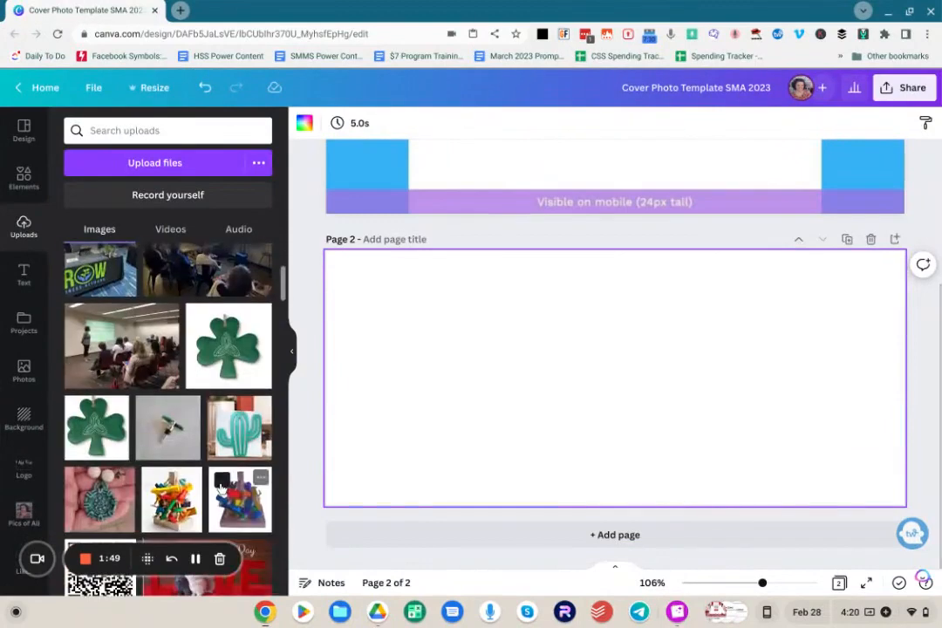
scroll(221, 489, "down", 3)
scroll(222, 488, "down", 10)
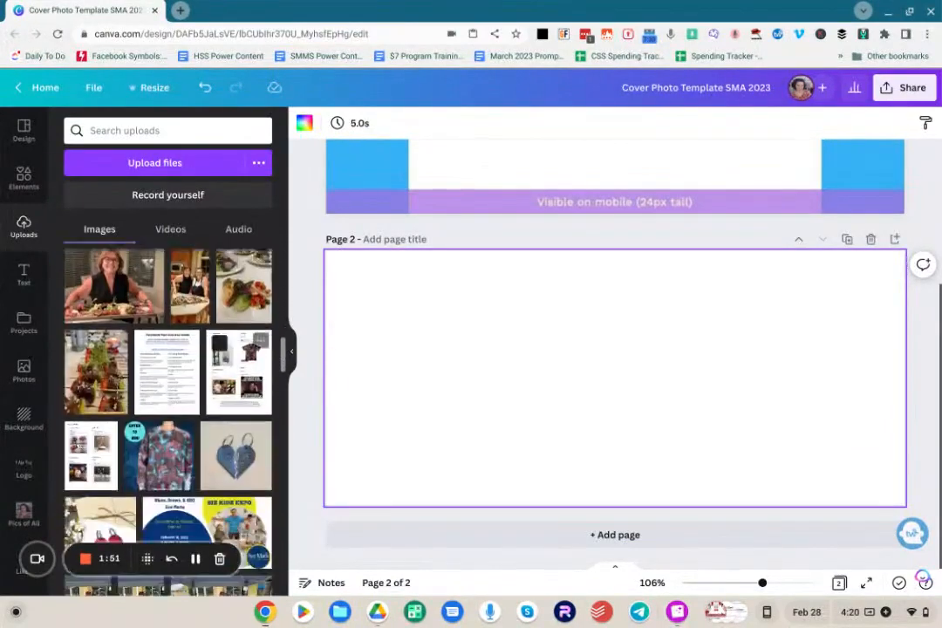
scroll(260, 361, "down", 10)
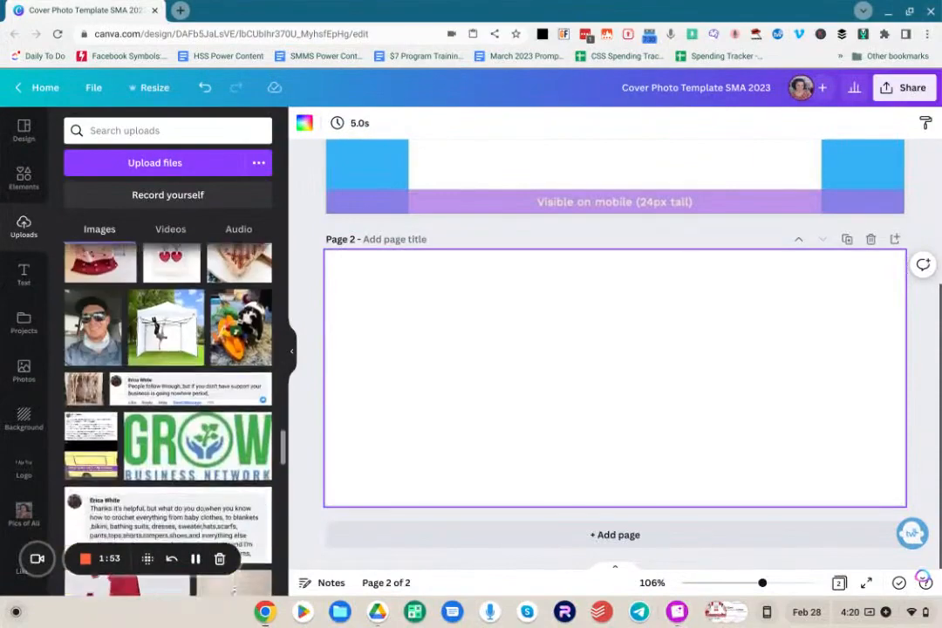
scroll(168, 418, "down", 10)
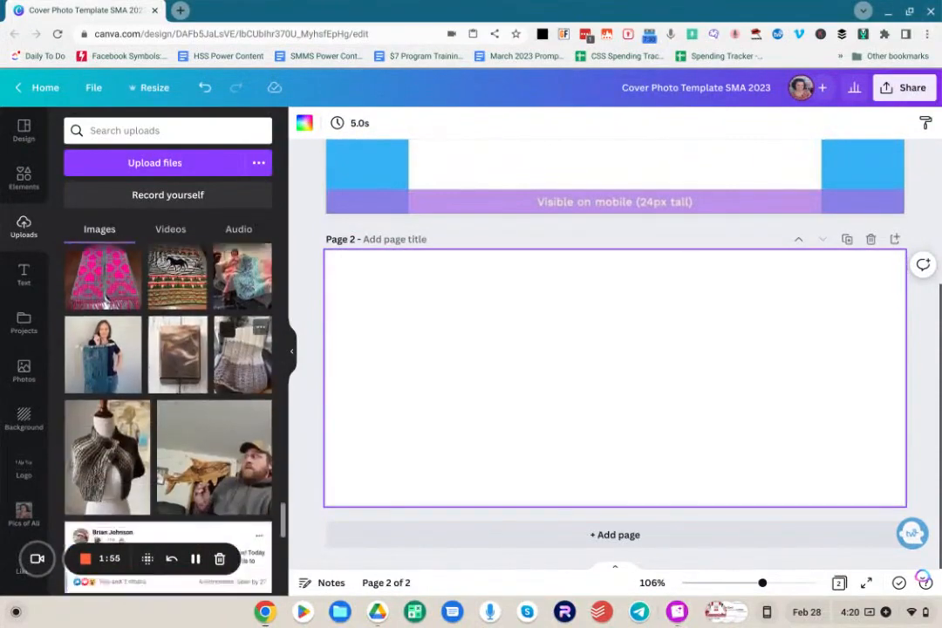
scroll(168, 418, "down", 10)
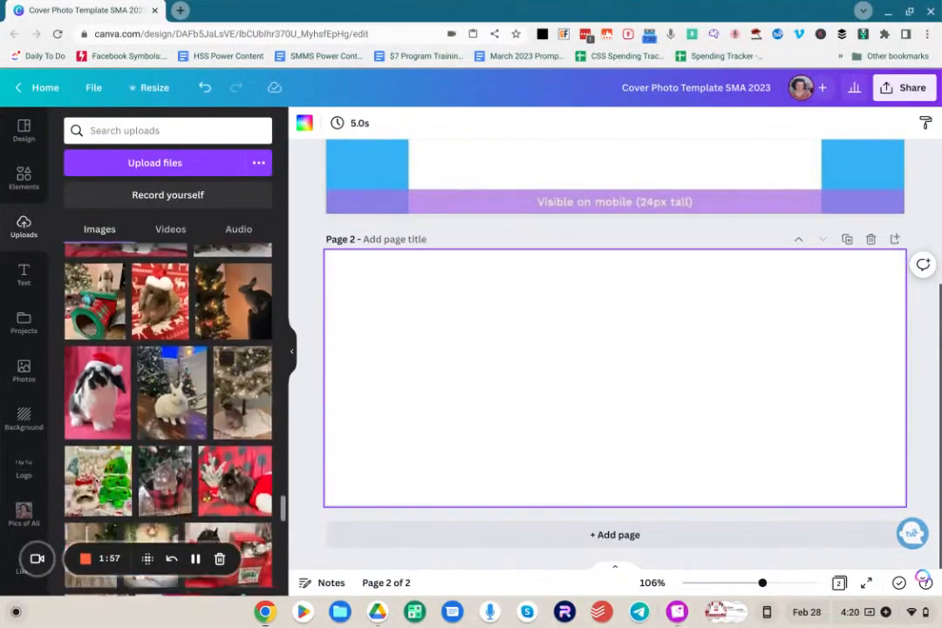
scroll(168, 419, "up", 15)
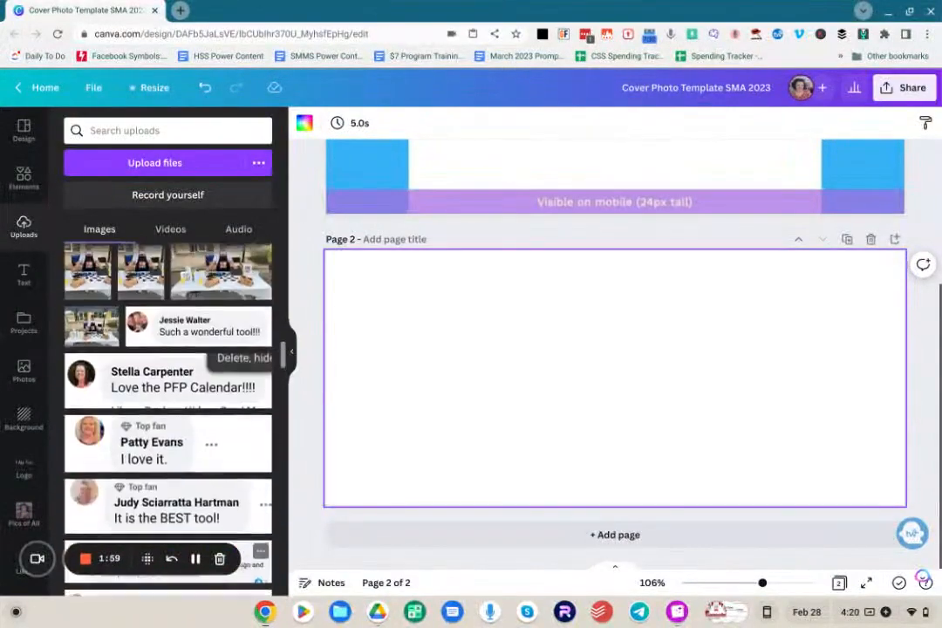
scroll(168, 419, "down", 10)
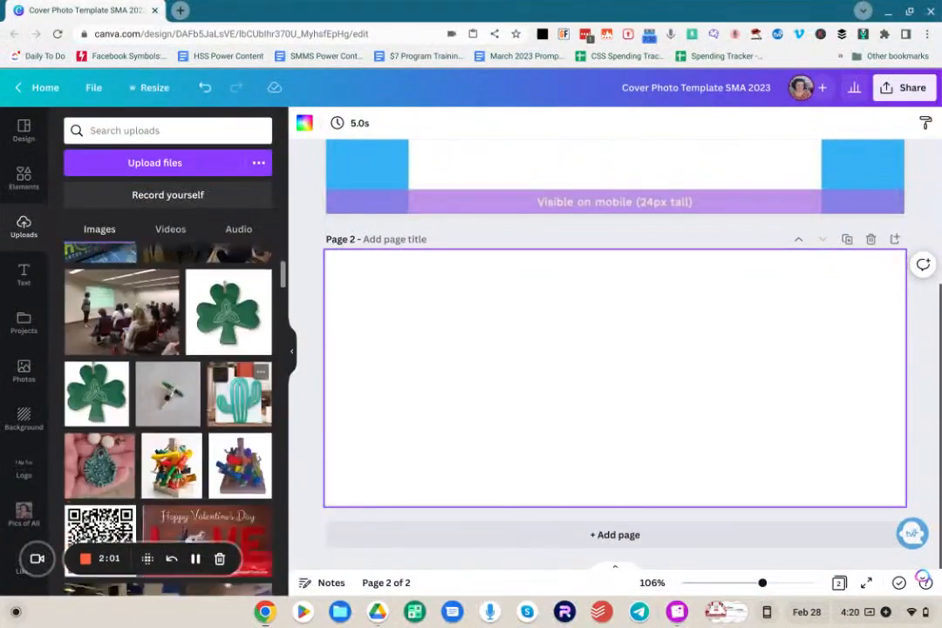
scroll(167, 419, "down", 10)
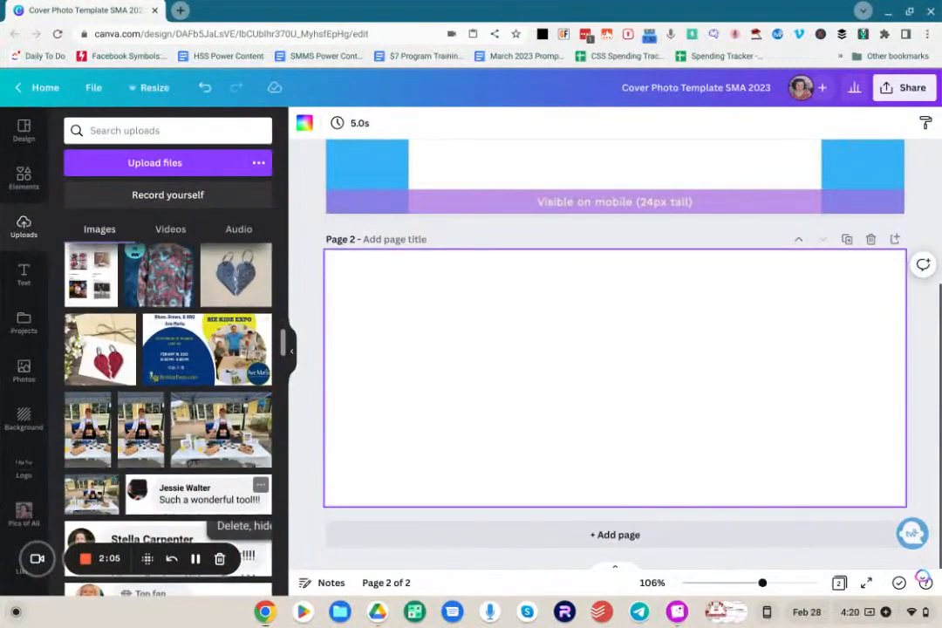
scroll(168, 419, "down", 10)
scroll(168, 419, "down", 10)
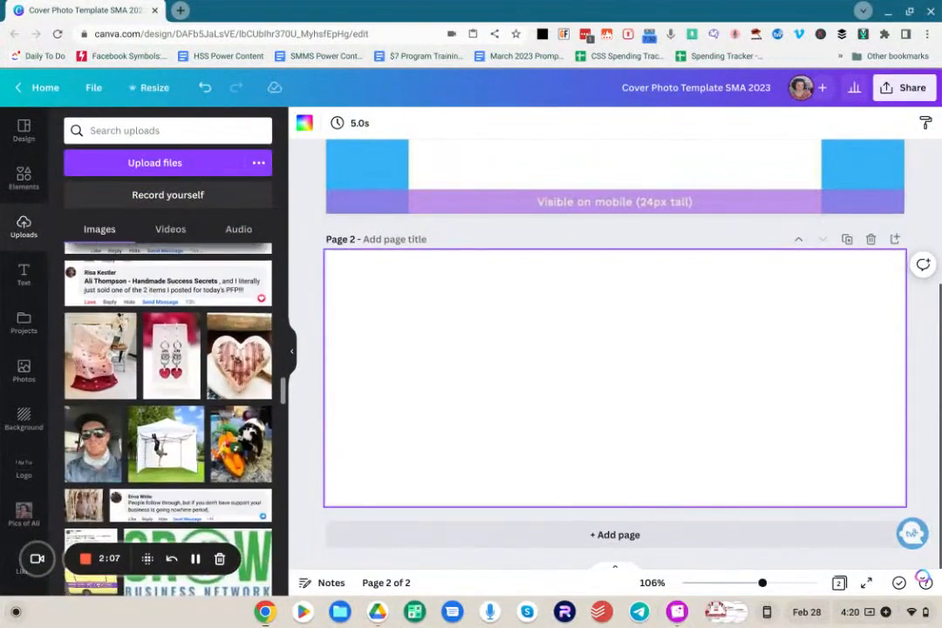
scroll(221, 474, "down", 5)
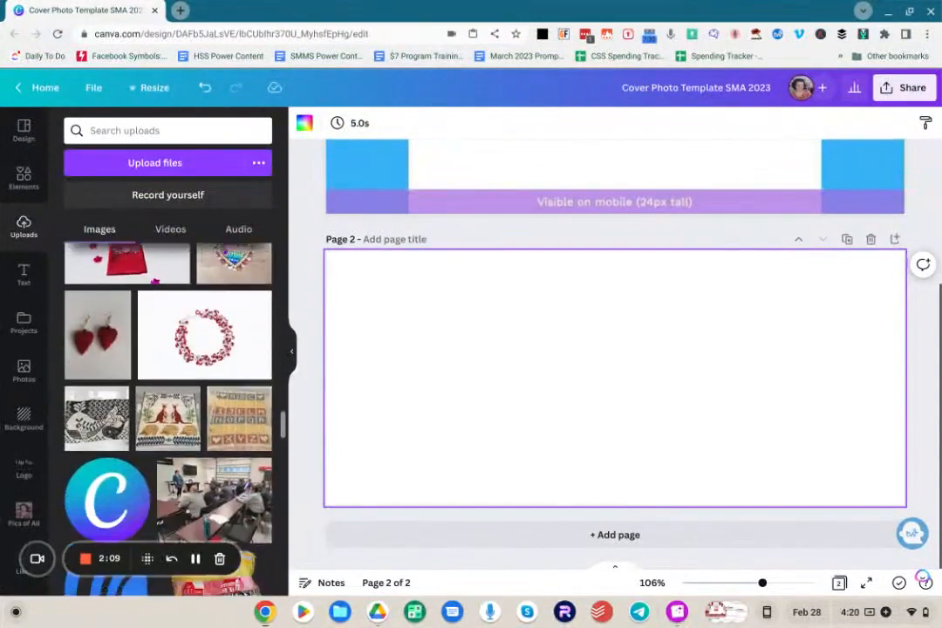
left_click(221, 474)
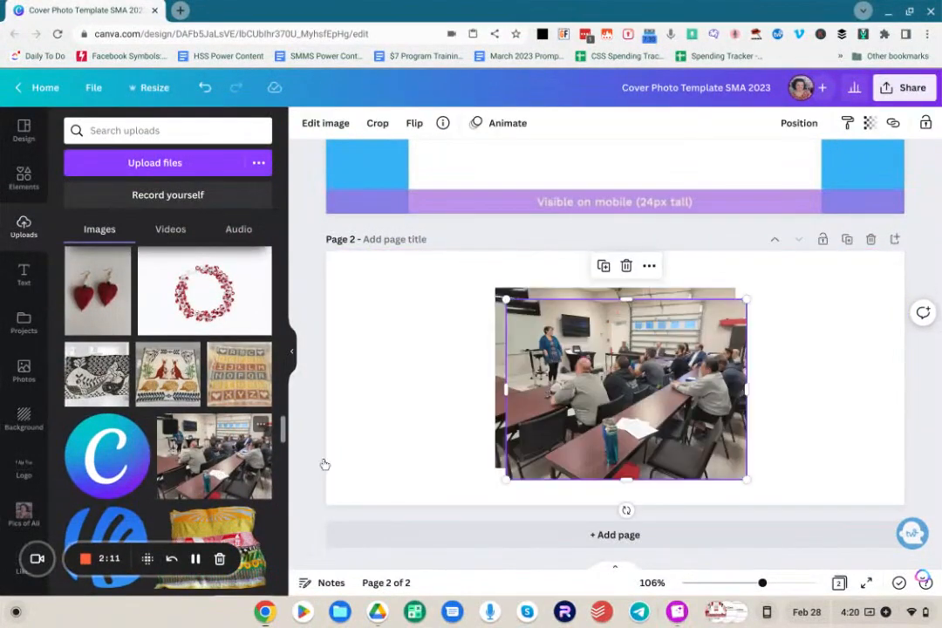
left_click(447, 395)
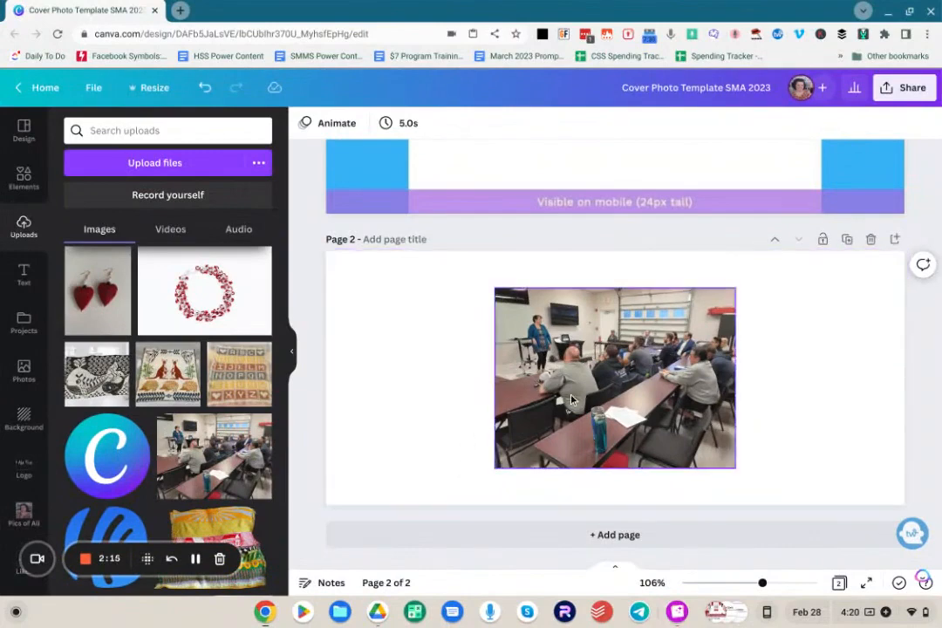
left_click_drag(572, 400, 485, 387)
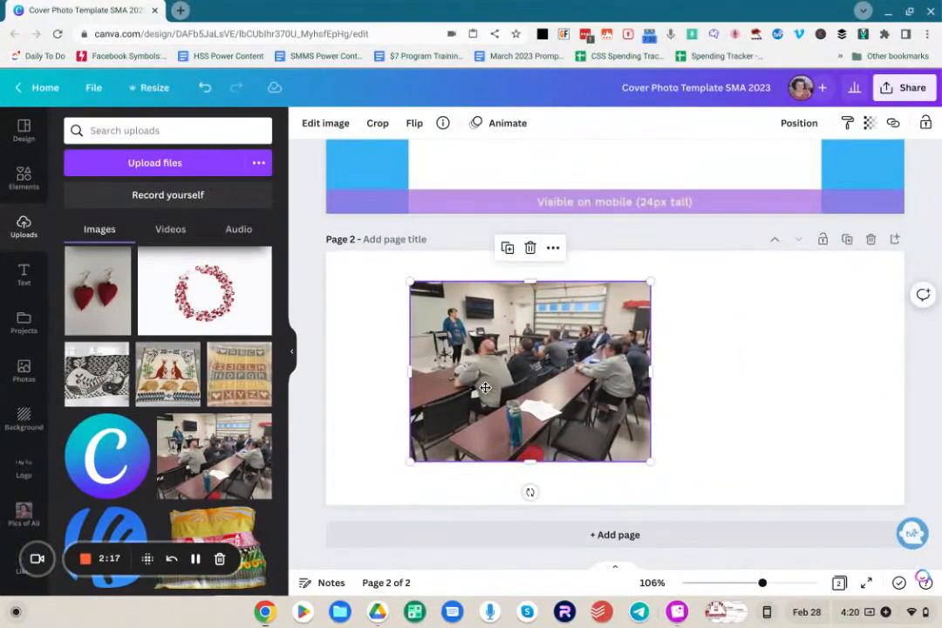
key("Delete")
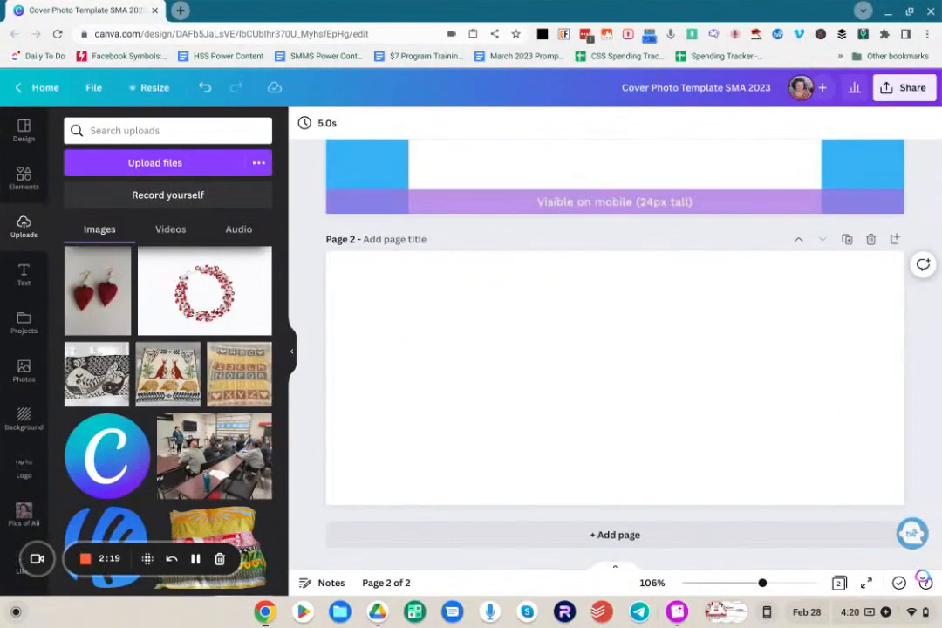
left_click(220, 465)
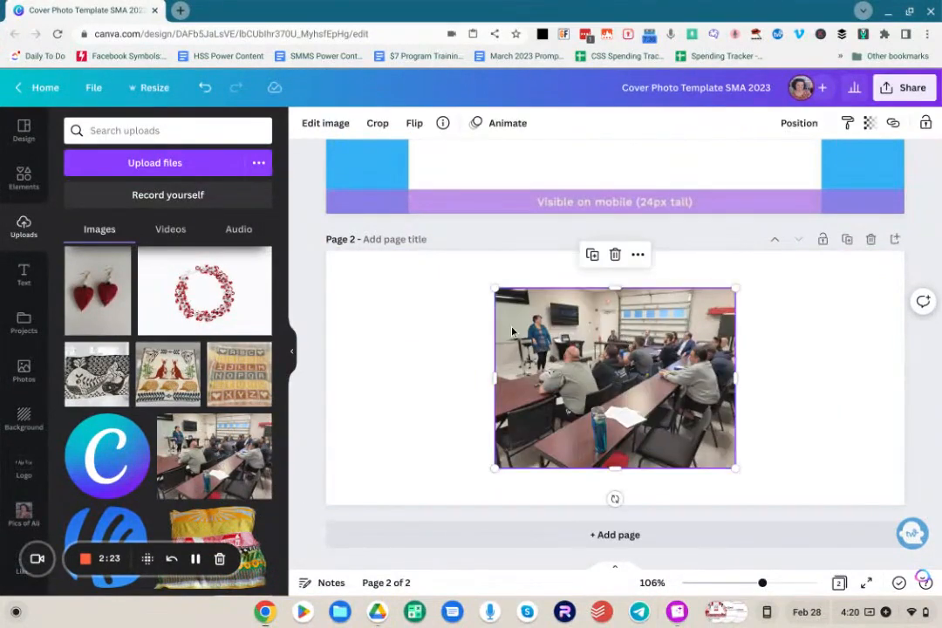
mouse_move(575, 367)
left_mouse_down()
mouse_move(507, 344)
mouse_move(559, 225)
mouse_move(607, 371)
mouse_move(593, 364)
left_mouse_up()
key("Delete")
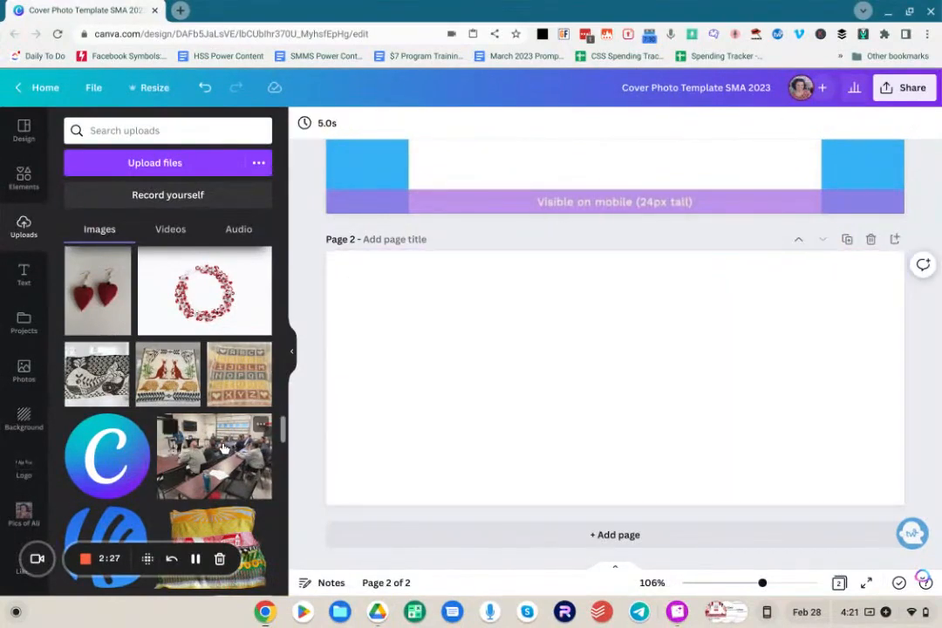
- Fill page 2's background with the presenter-and-audience photo and shift it down inside the frame so the presenter's head is included
mouse_move(213, 456)
left_mouse_down()
mouse_move(422, 424)
mouse_move(195, 482)
mouse_move(214, 458)
left_mouse_up()
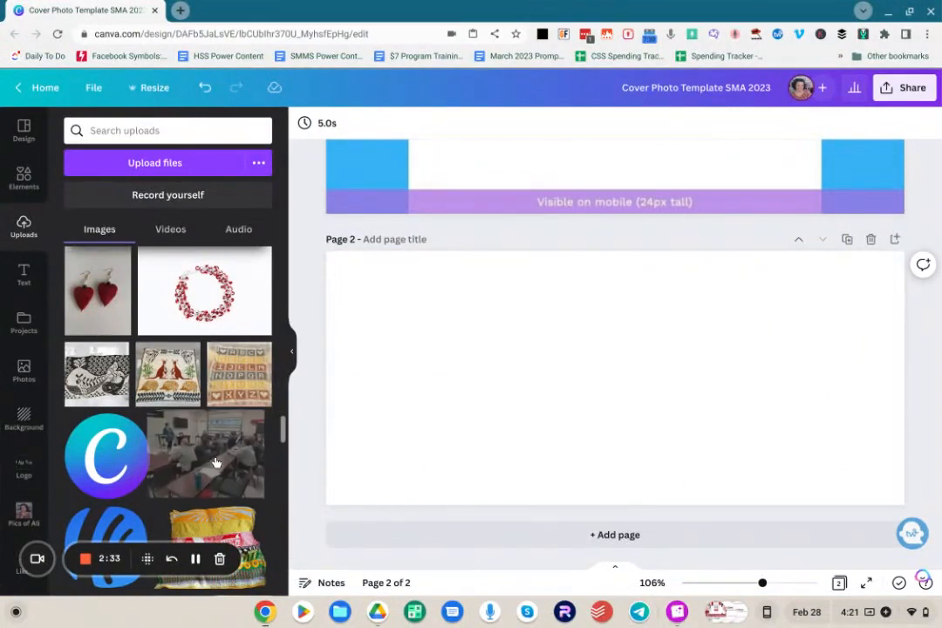
left_click_drag(248, 444, 476, 406)
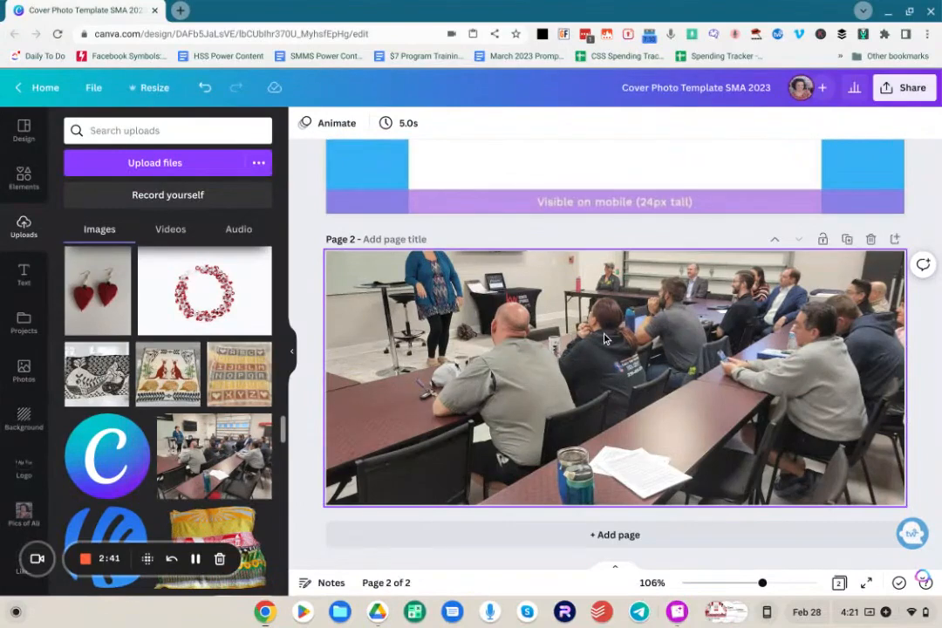
double_click(605, 338)
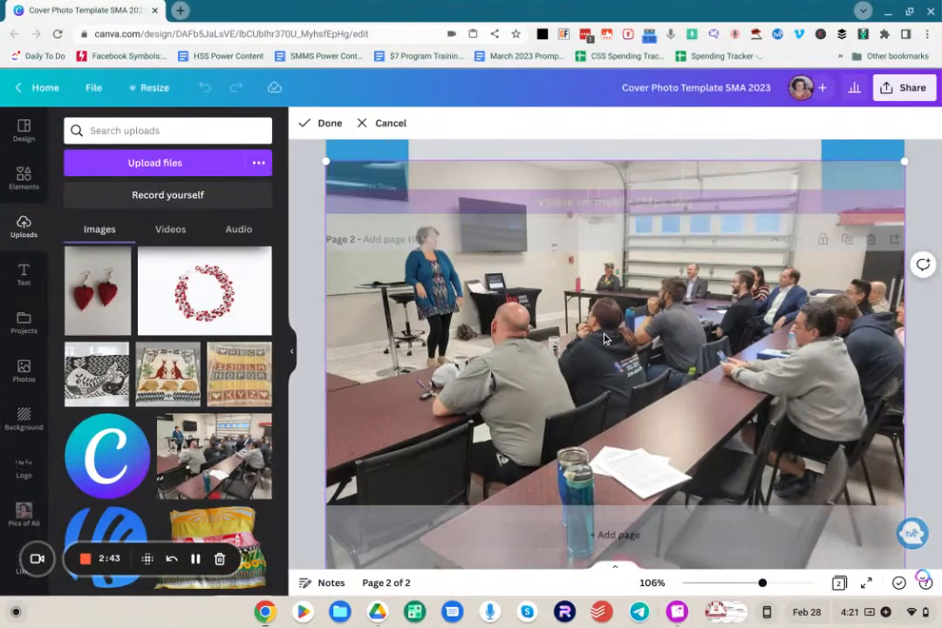
left_click_drag(497, 301, 598, 430)
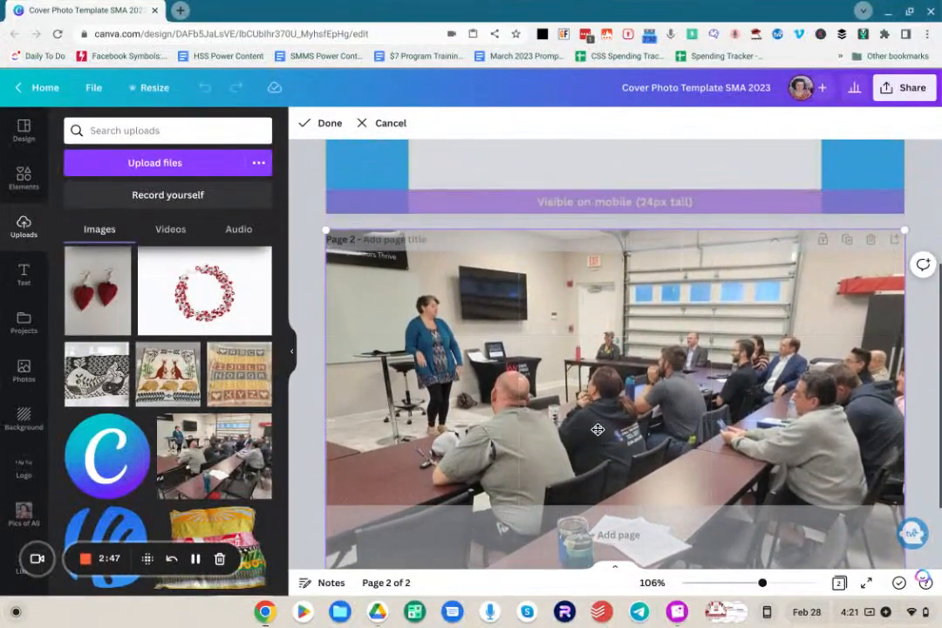
left_click(330, 125)
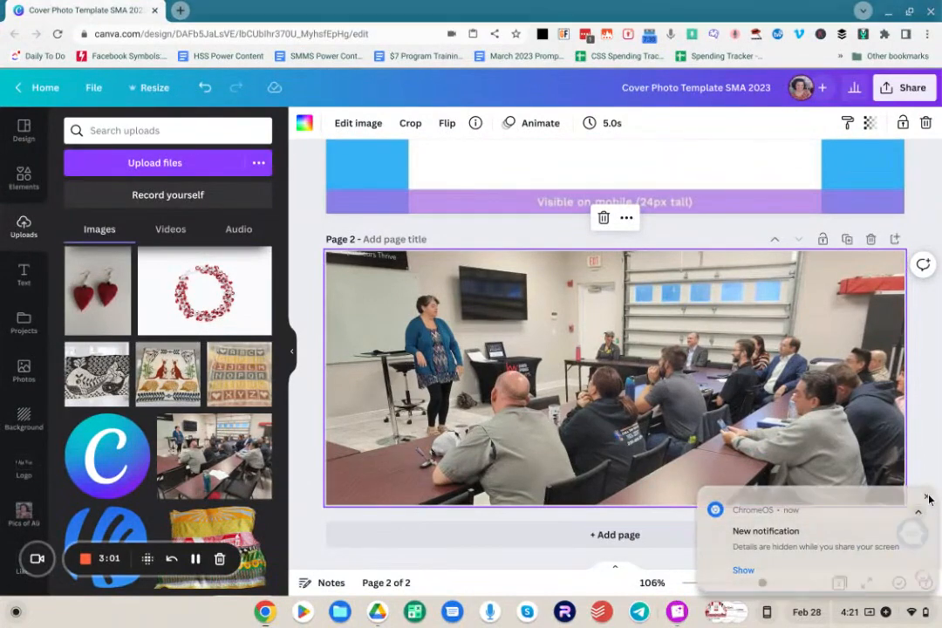
left_click(927, 497)
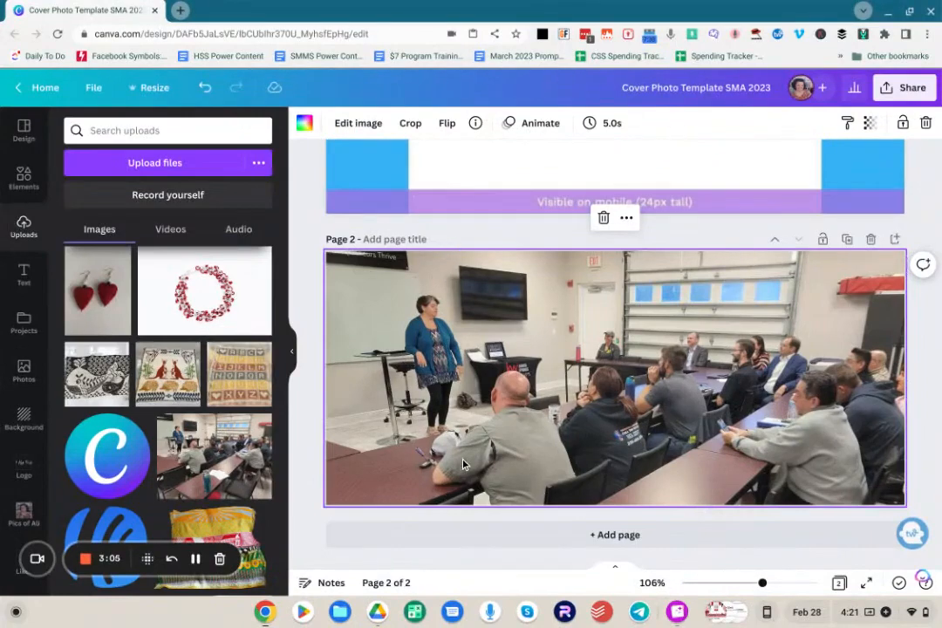
- Place the uploaded Safe Zone template image over the photo on page 2 and enlarge it to cover the whole page
scroll(469, 432, "up", 3)
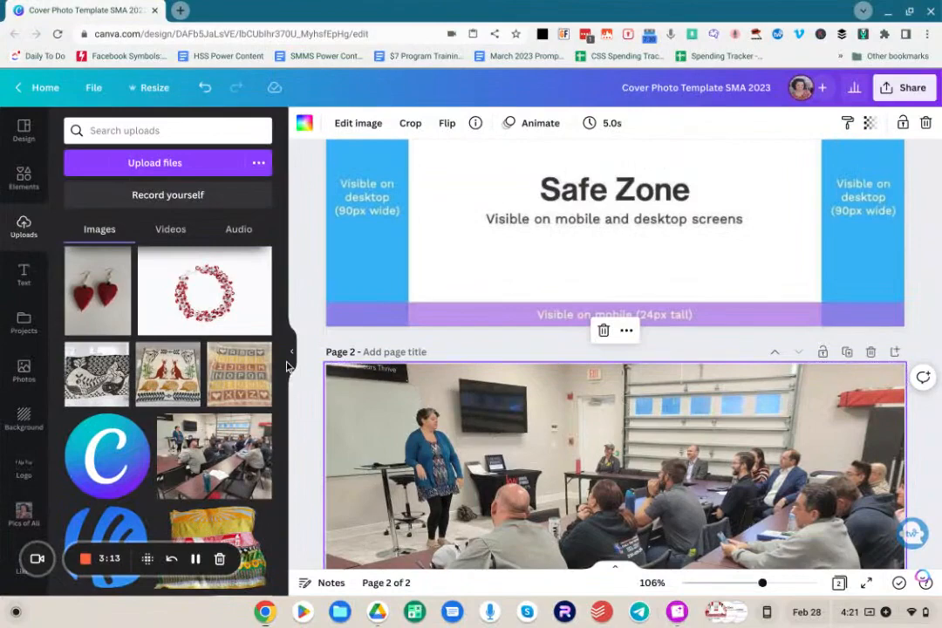
scroll(189, 375, "up", 10)
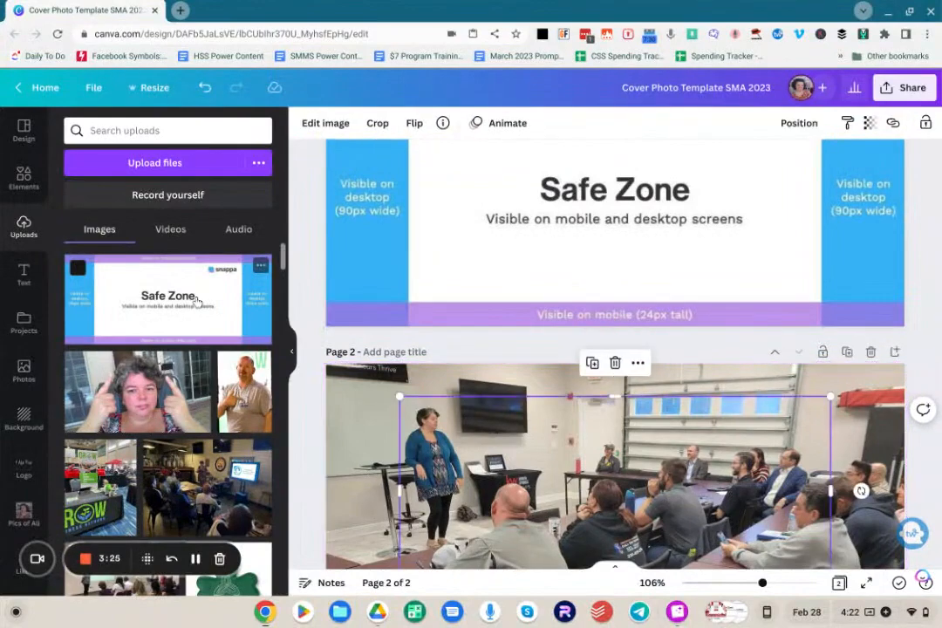
left_click(185, 297)
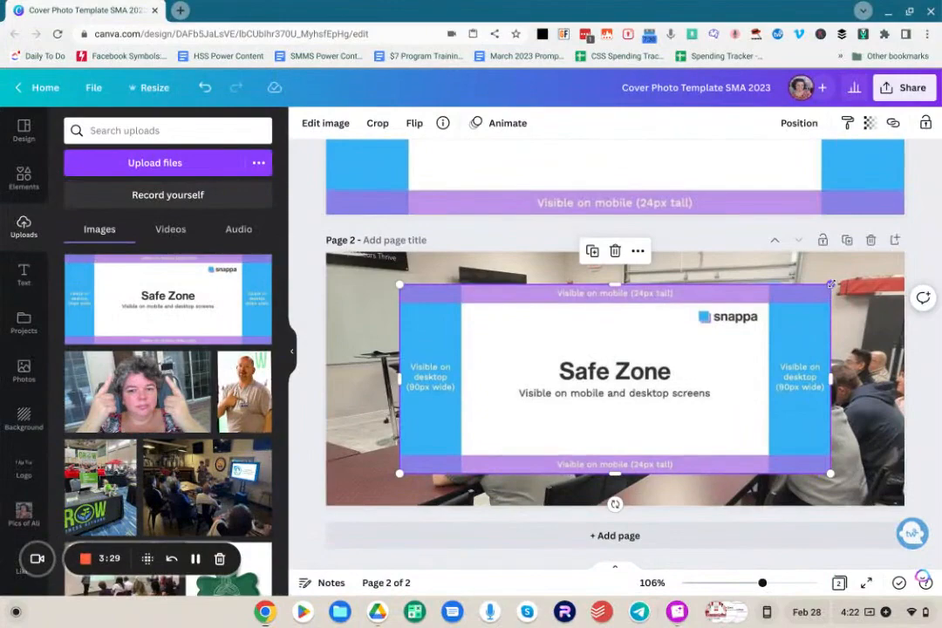
left_click_drag(830, 284, 852, 275)
mouse_move(893, 258)
left_mouse_down()
mouse_move(904, 267)
mouse_move(905, 252)
left_mouse_up()
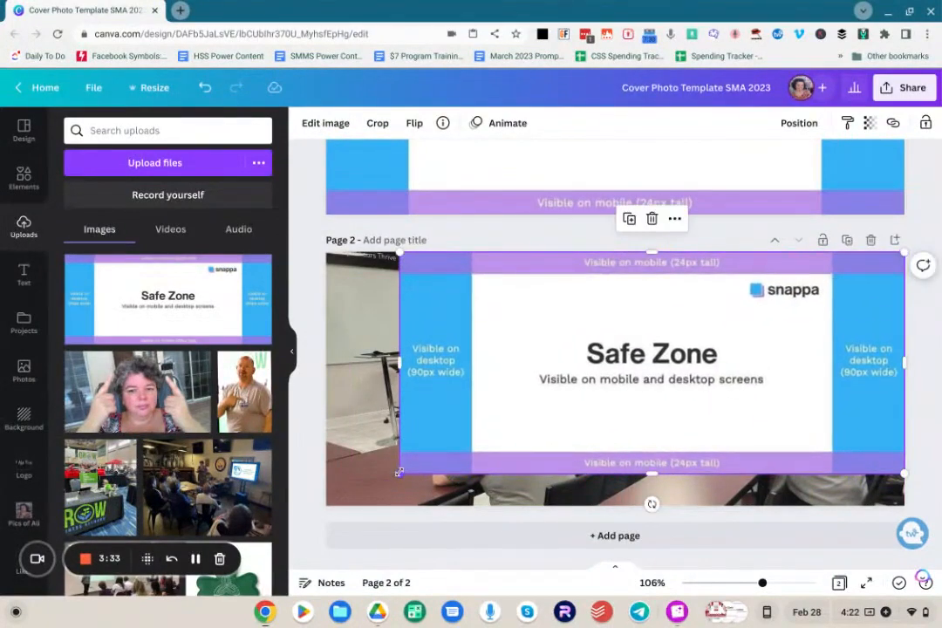
left_click_drag(398, 471, 327, 507)
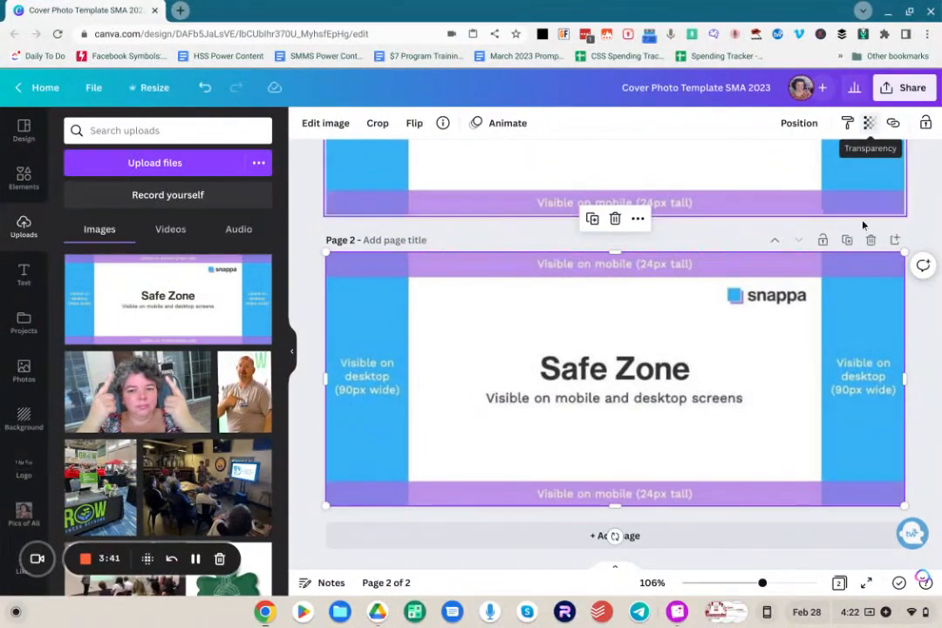
- Set the Safe Zone overlay's transparency to 40 to check the photo's placement beneath it, and remove the overlay from page 2
left_click(870, 125)
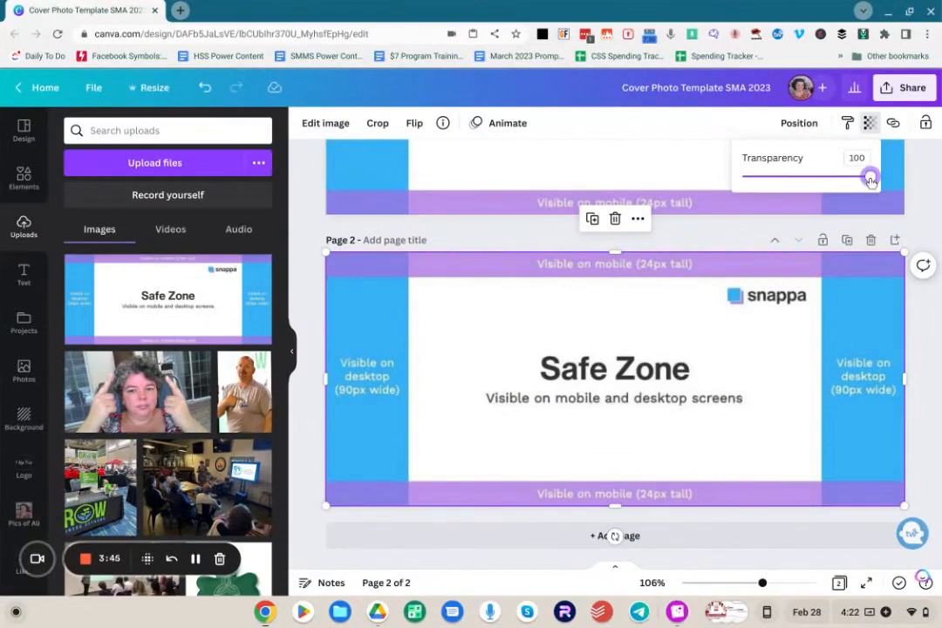
left_click_drag(870, 180, 794, 185)
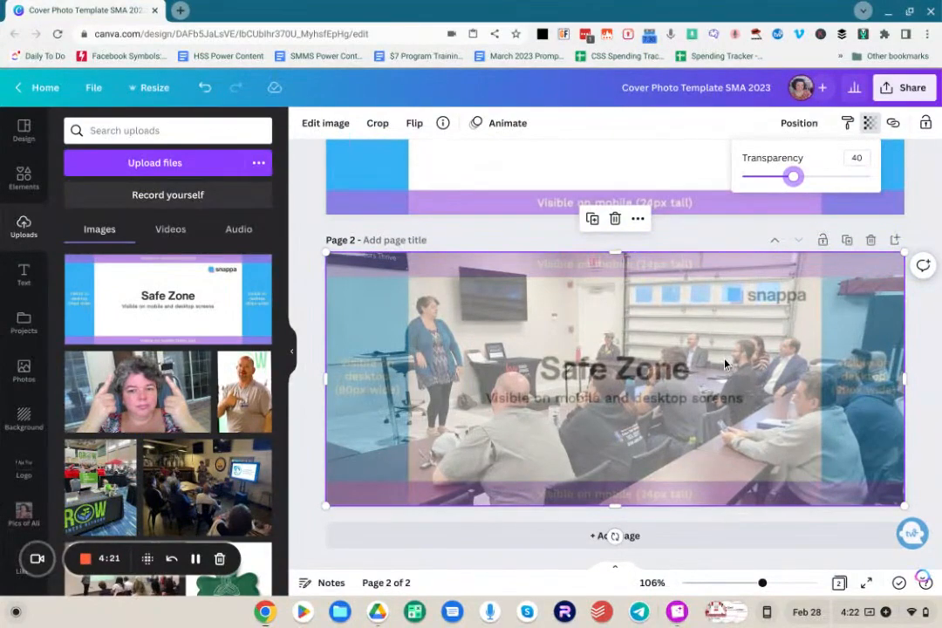
left_click(567, 305)
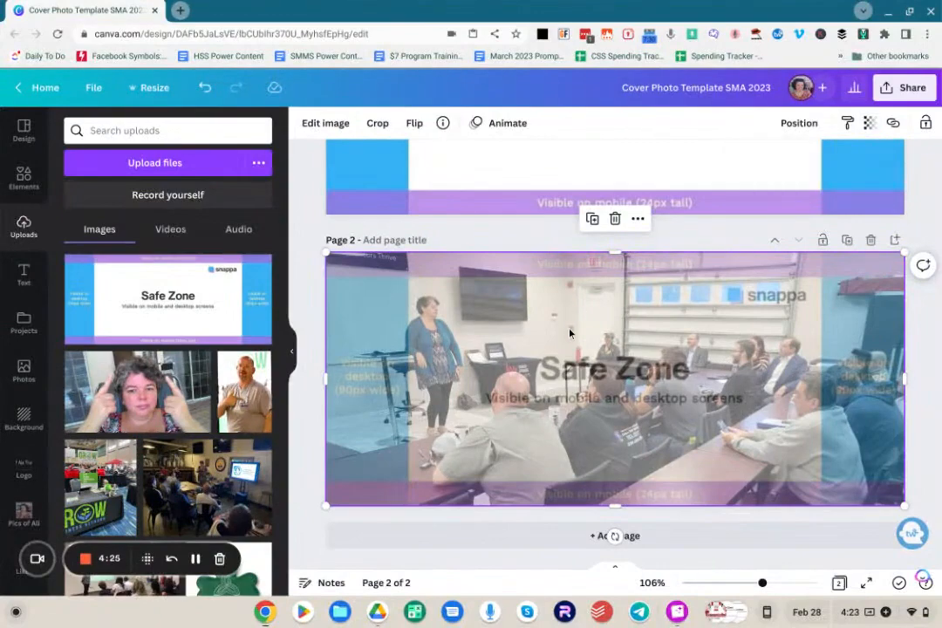
key("Delete")
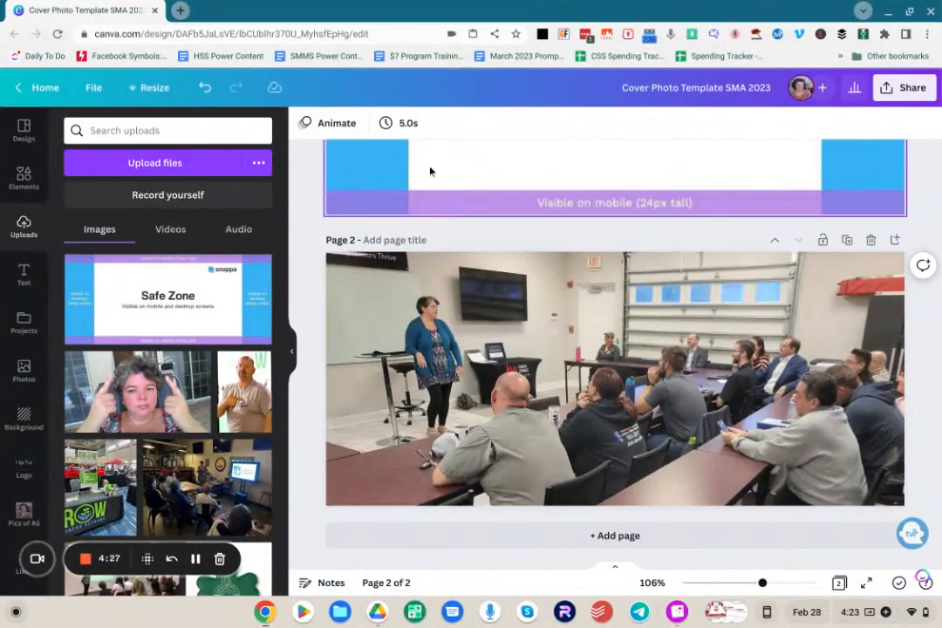
- Browse the text styles and add a heading to page 2 reading "Free Monthly Marketing Workshops"
left_click(23, 275)
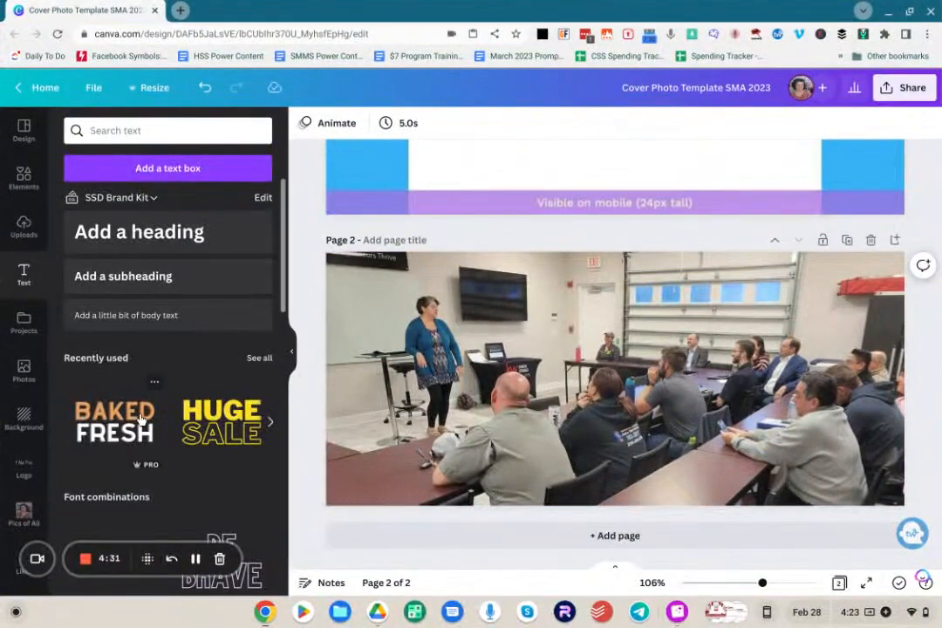
scroll(141, 420, "down", 3)
scroll(140, 420, "down", 10)
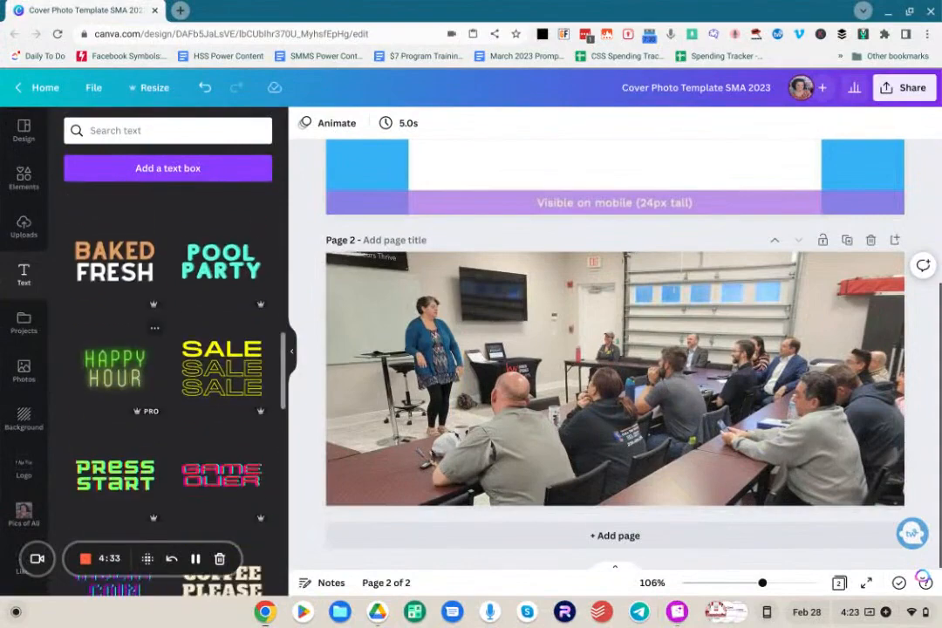
scroll(167, 367, "down", 8)
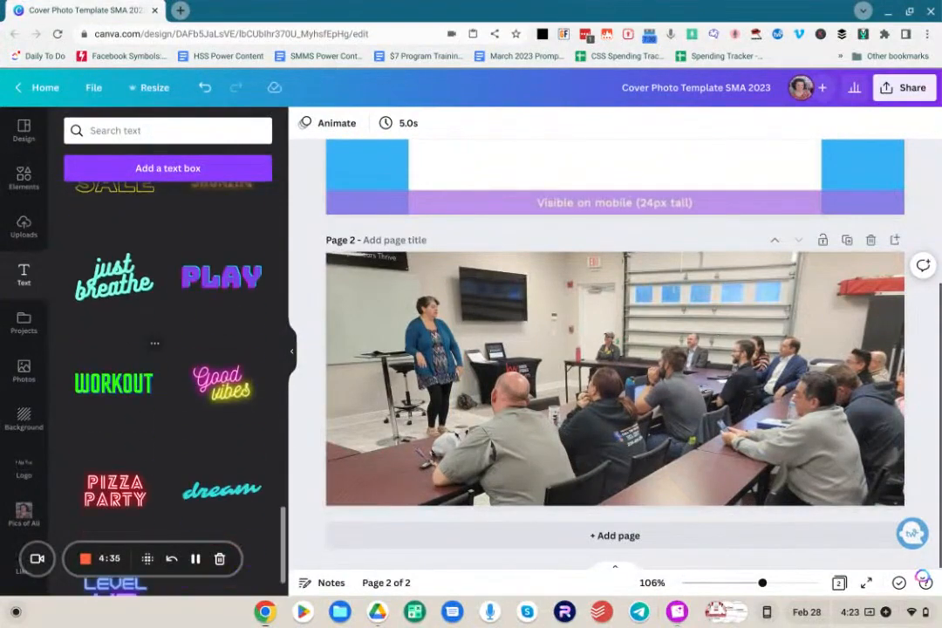
scroll(168, 367, "down", 2)
scroll(167, 367, "up", 20)
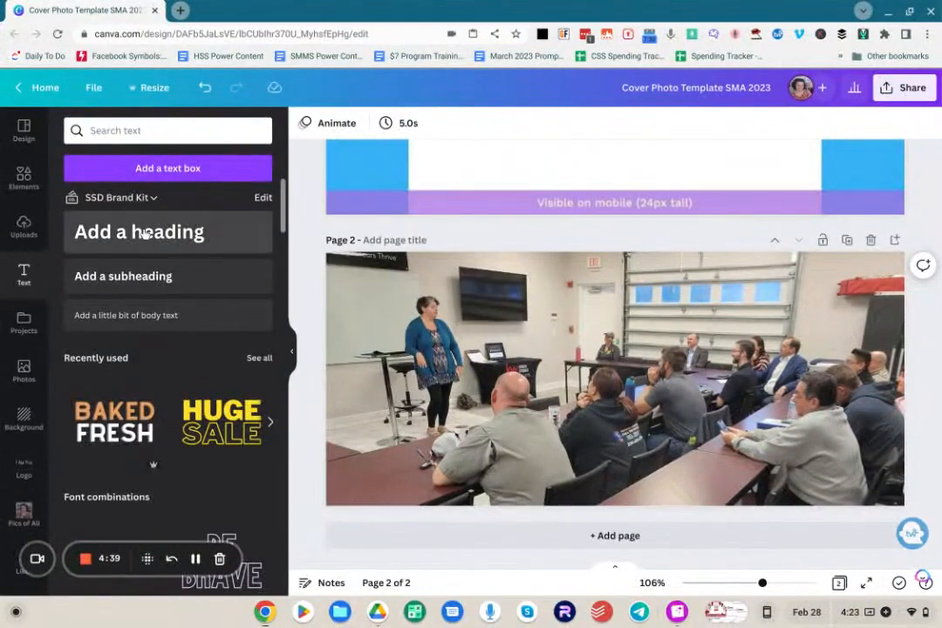
left_click(144, 234)
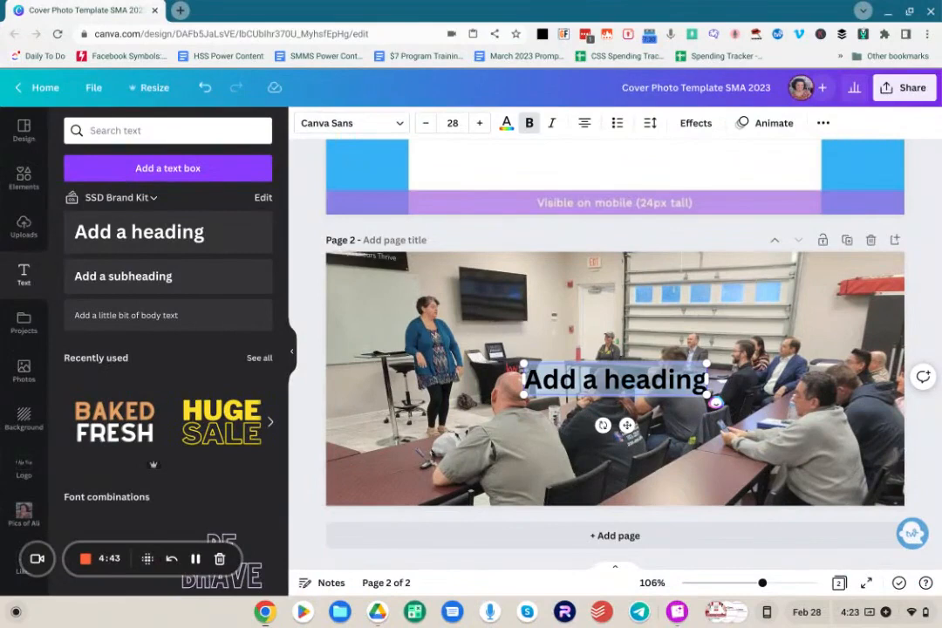
type("Free M")
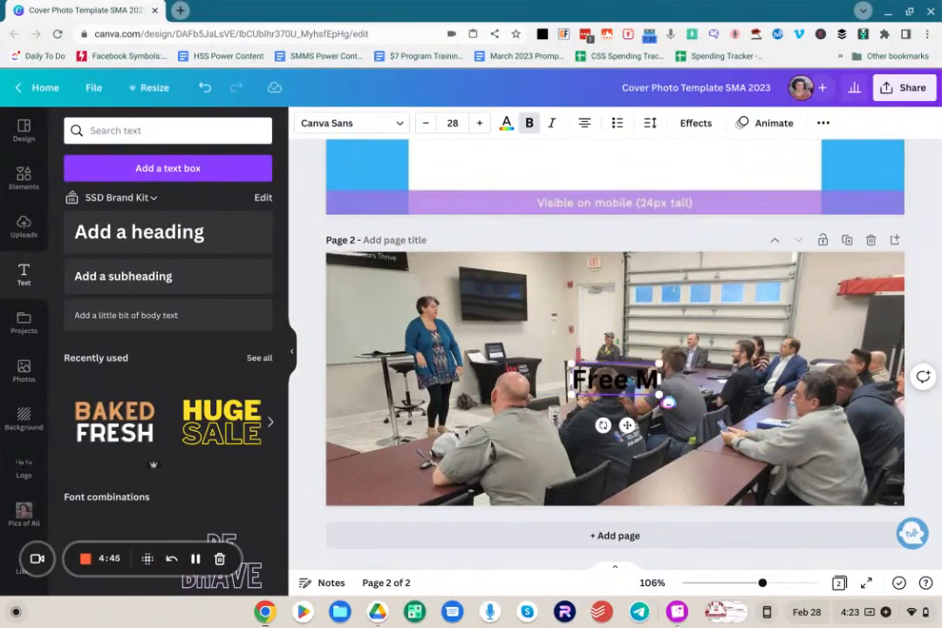
type("onthty Marketin")
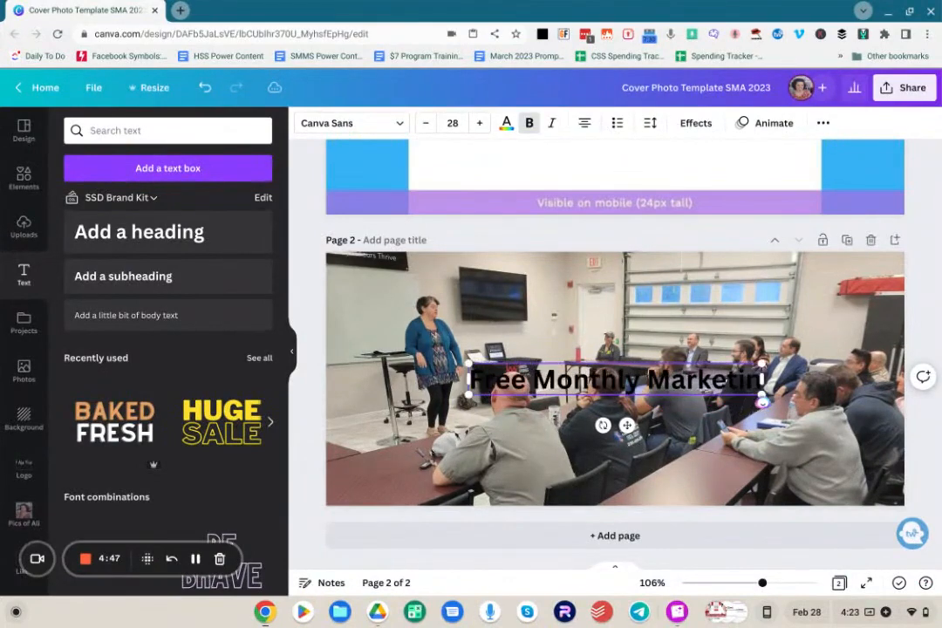
type("g Workshops")
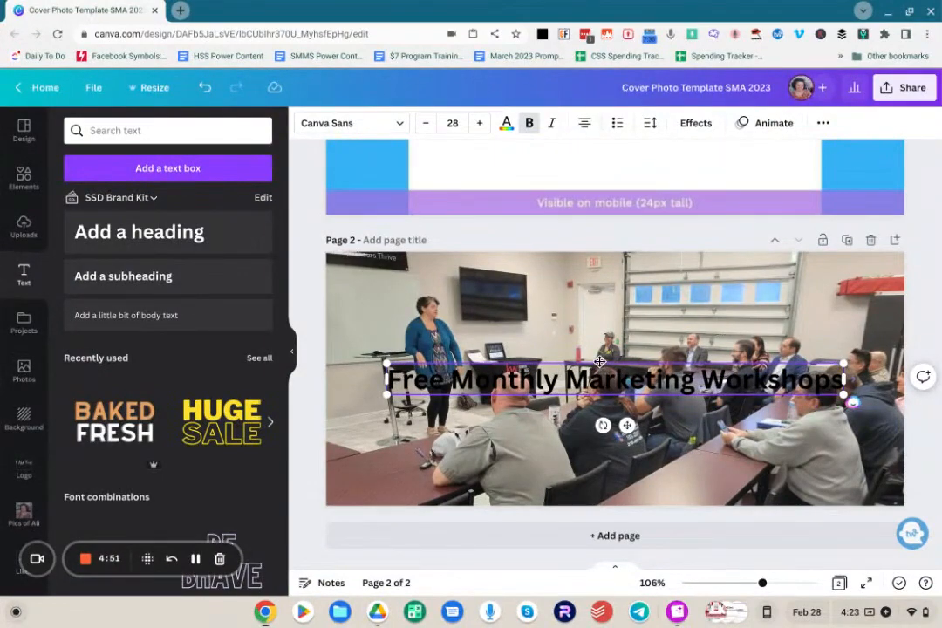
- Break the heading into two lines after "Monthly" and move it above the seated audience, to the right of the presenter
left_click_drag(598, 360, 653, 308)
left_click(616, 321)
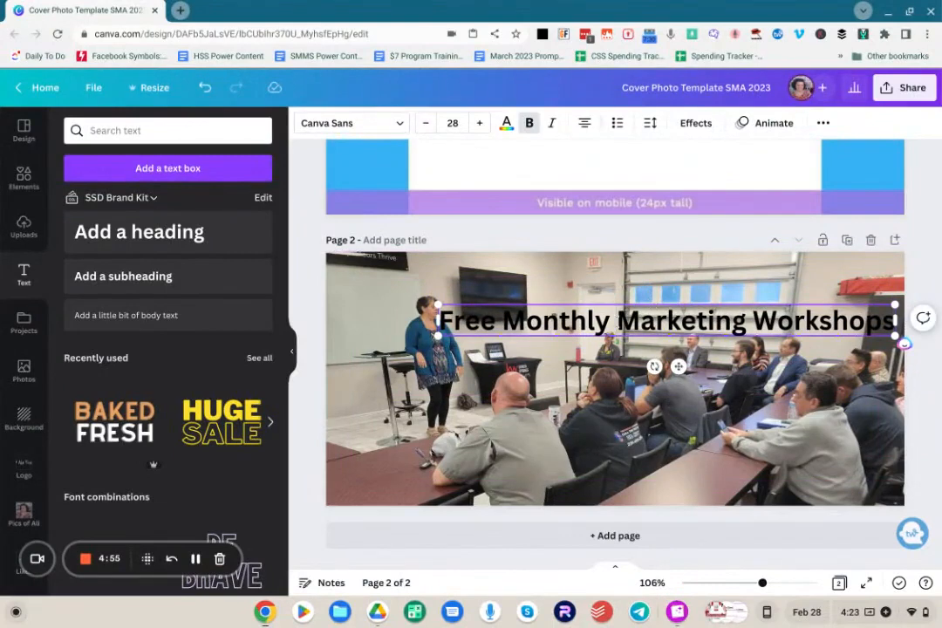
key("Return")
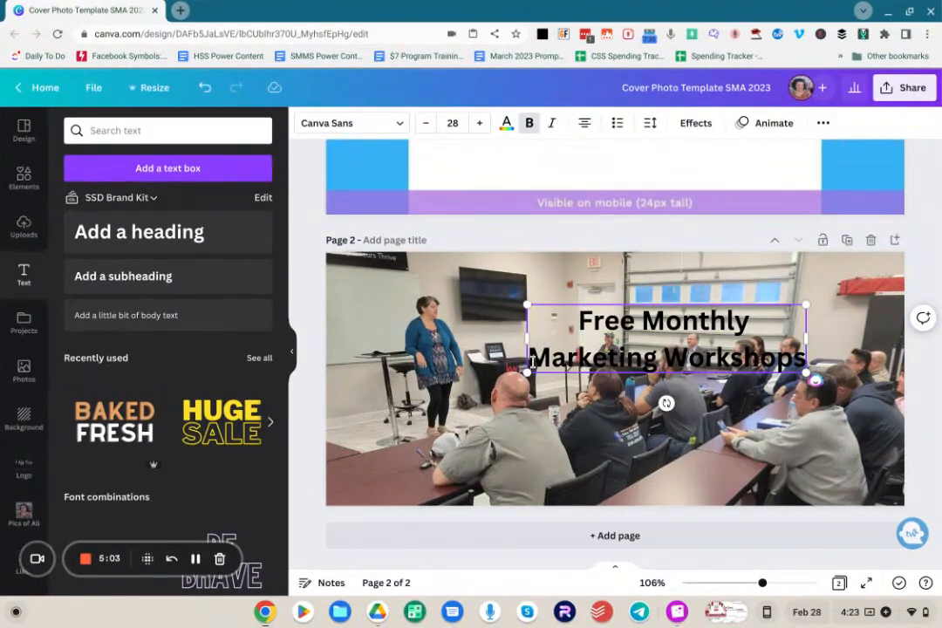
key("BackSpace")
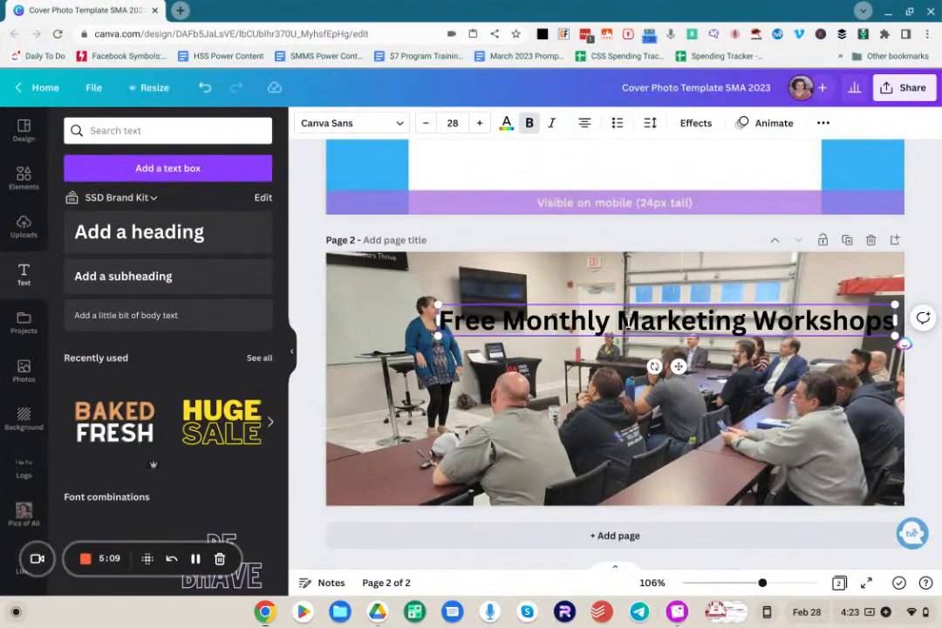
key("ctrl+z")
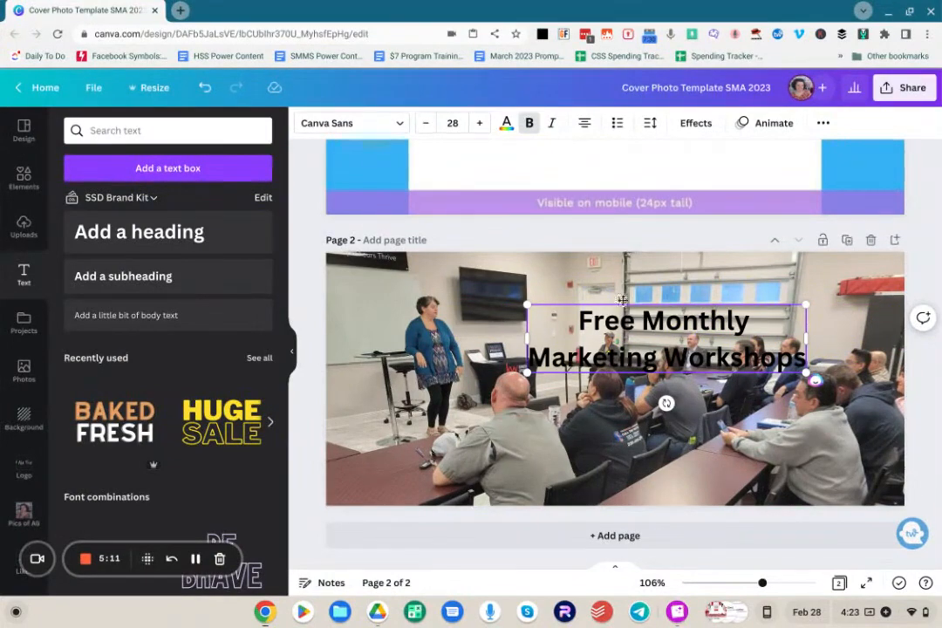
left_click_drag(627, 301, 613, 277)
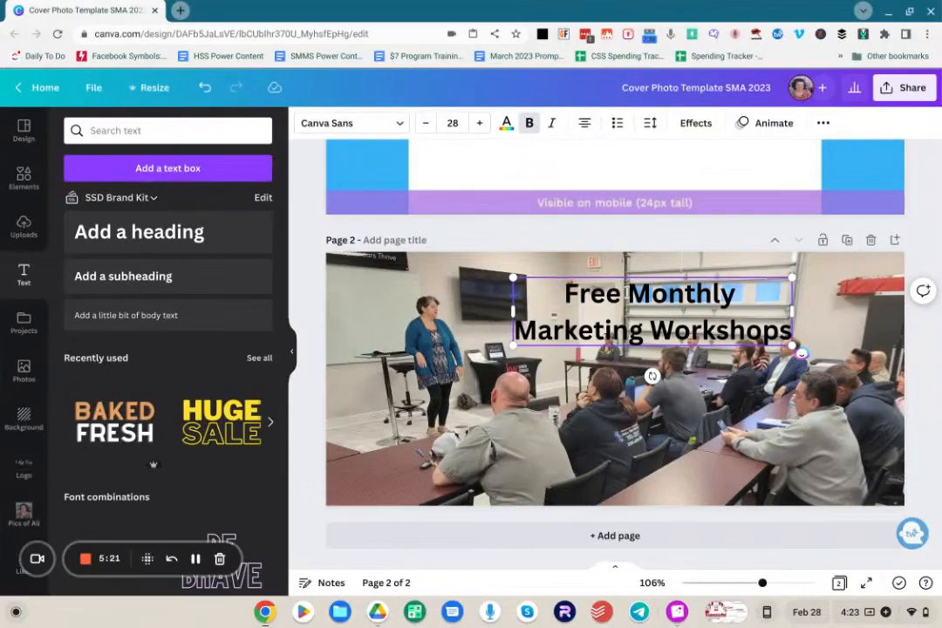
- Tighten the heading's line spacing to 0.78 and nudge the text box slightly down and to the left
left_click(650, 124)
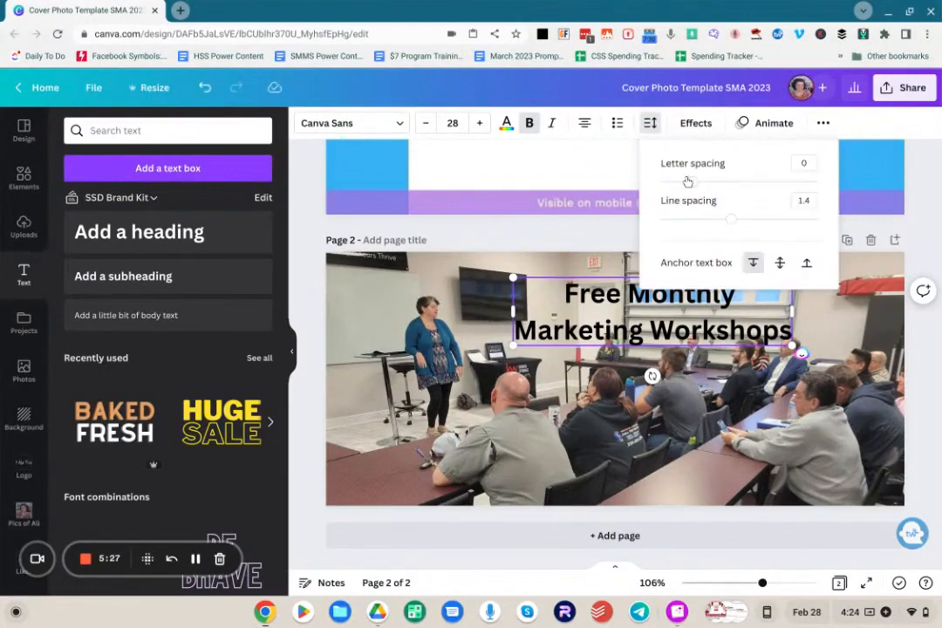
left_click_drag(730, 219, 684, 224)
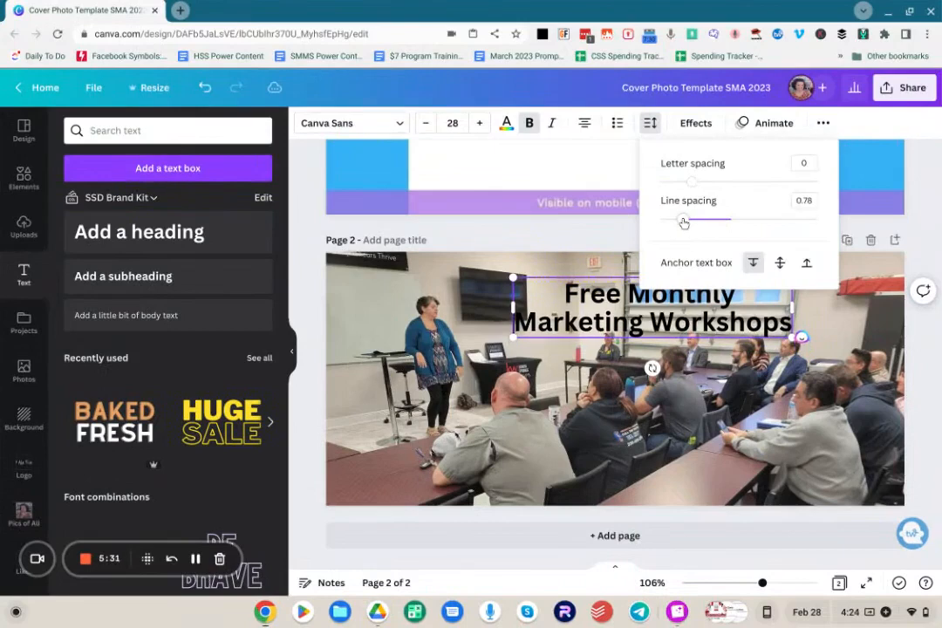
left_click(589, 242)
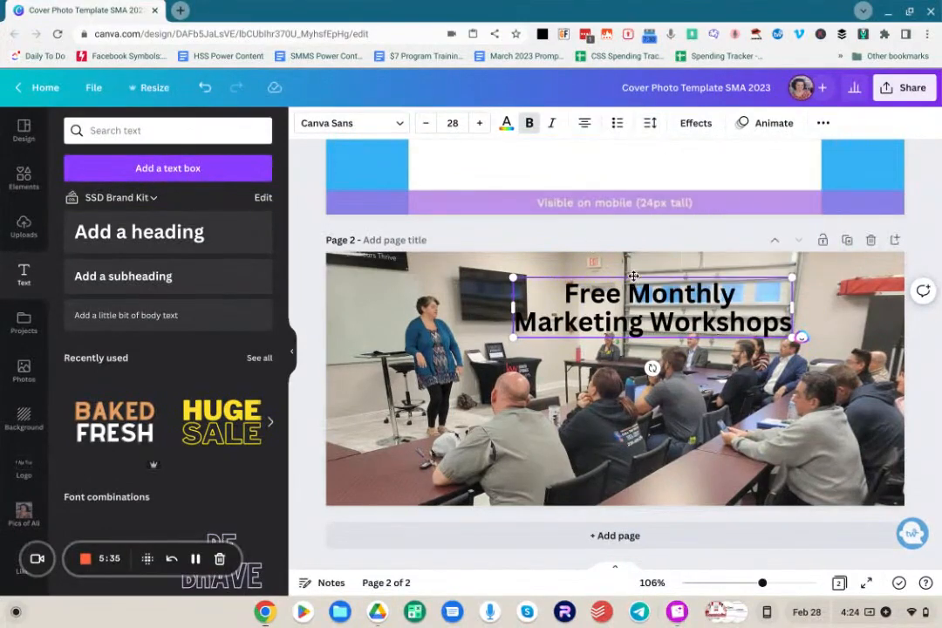
left_click_drag(632, 276, 629, 278)
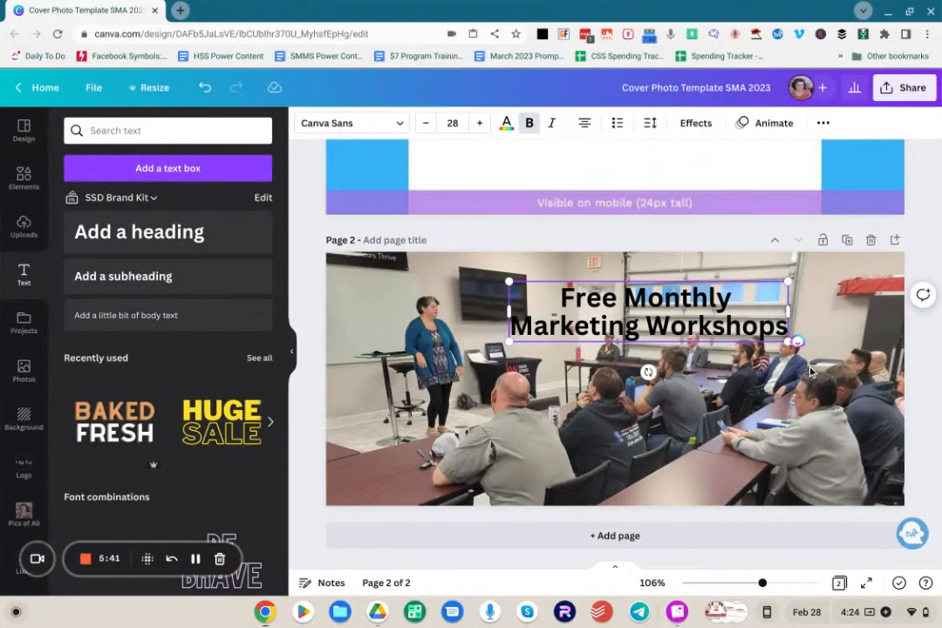
- Try the brand kit's orange, brown and teal on the heading text, and settle on white
left_click(506, 126)
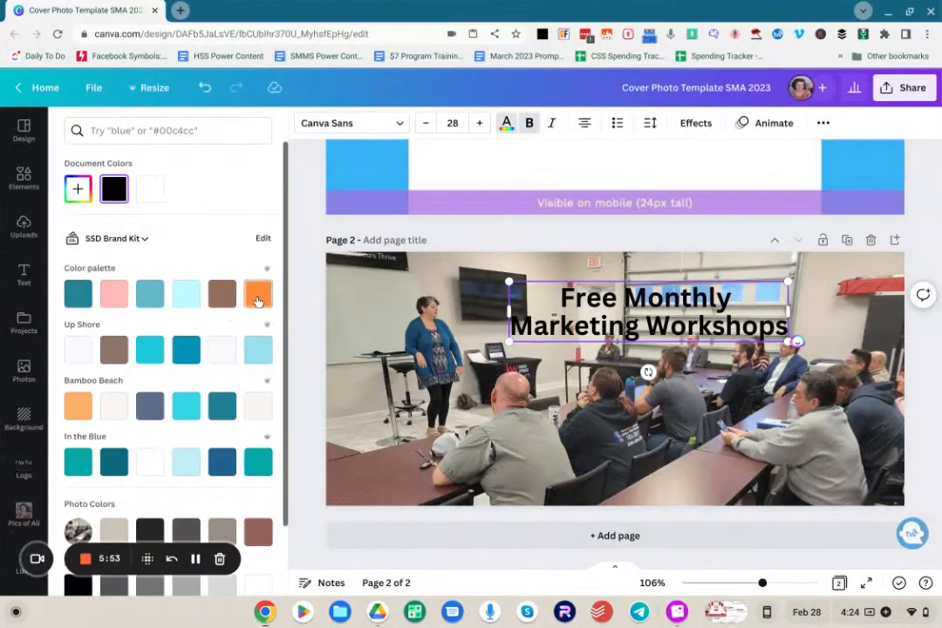
left_click(257, 299)
left_click(225, 299)
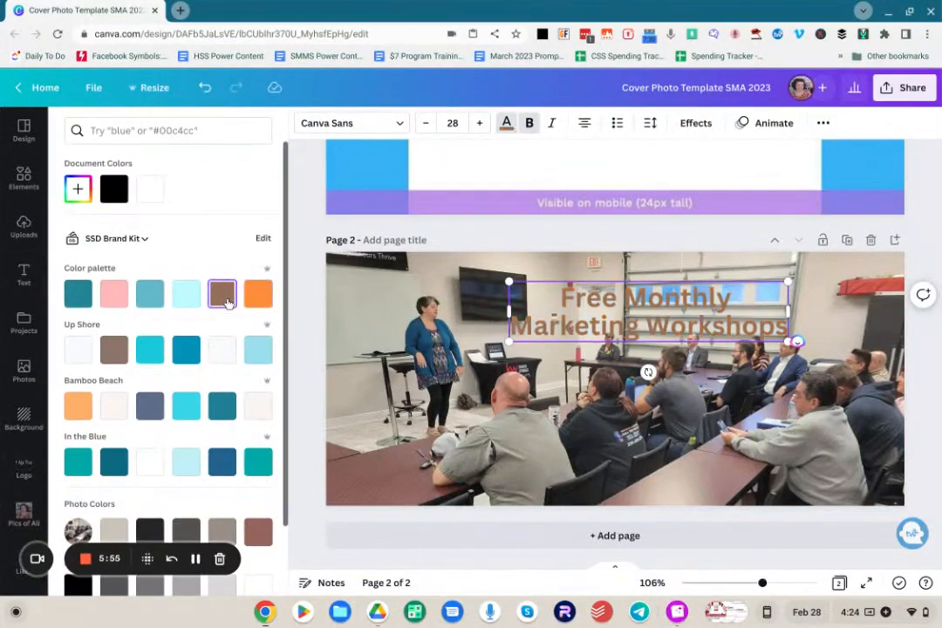
left_click(160, 298)
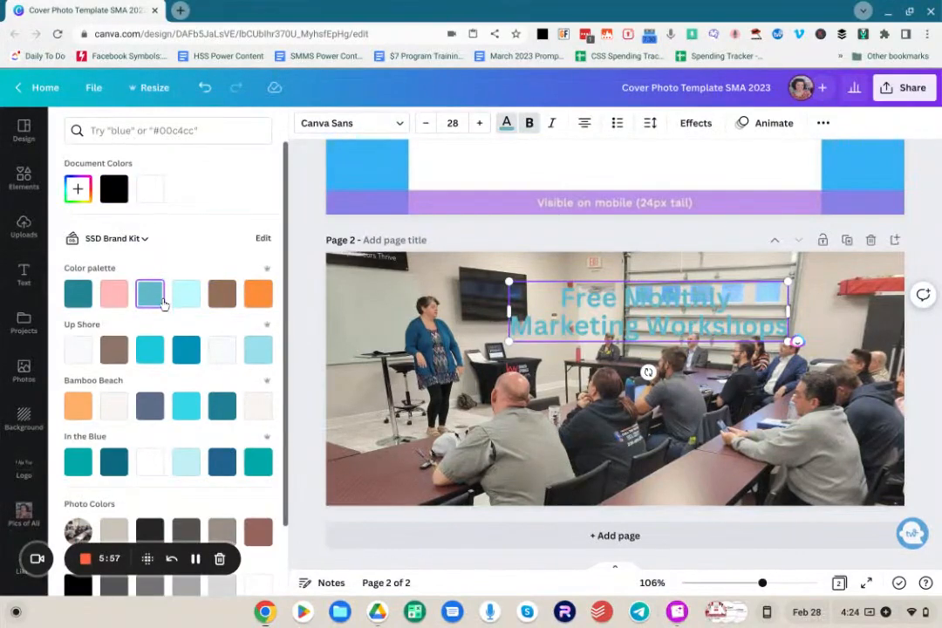
left_click(145, 194)
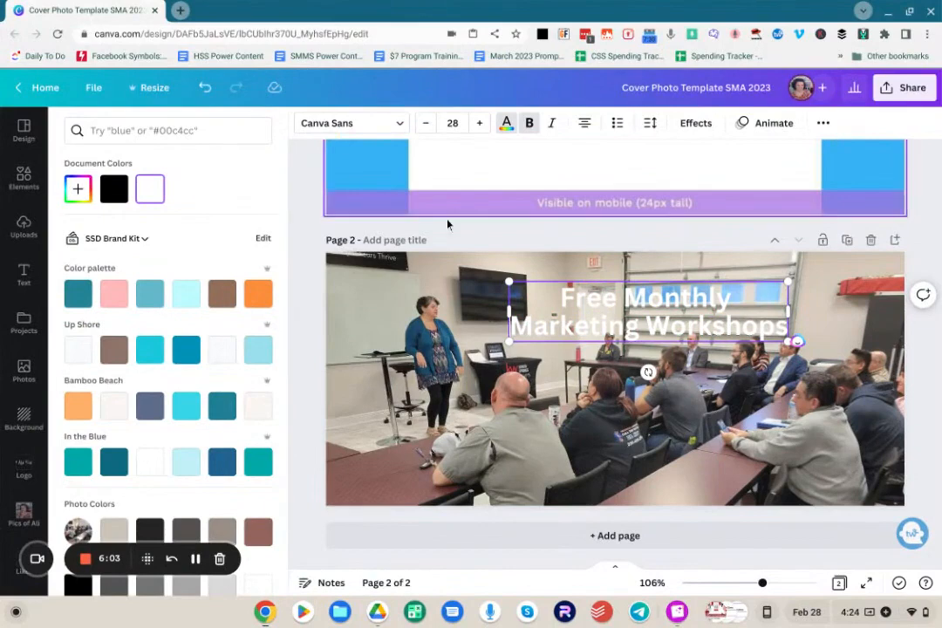
left_click(298, 270)
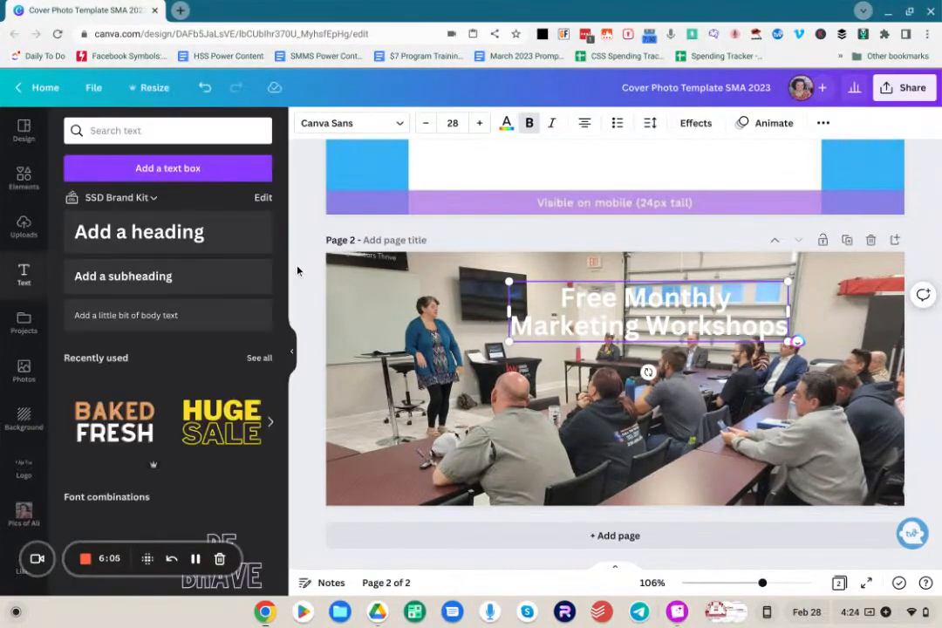
- Try the Lift text effect at intensity 100 on the heading, as well as the Shadow and Splice effects
left_click(696, 124)
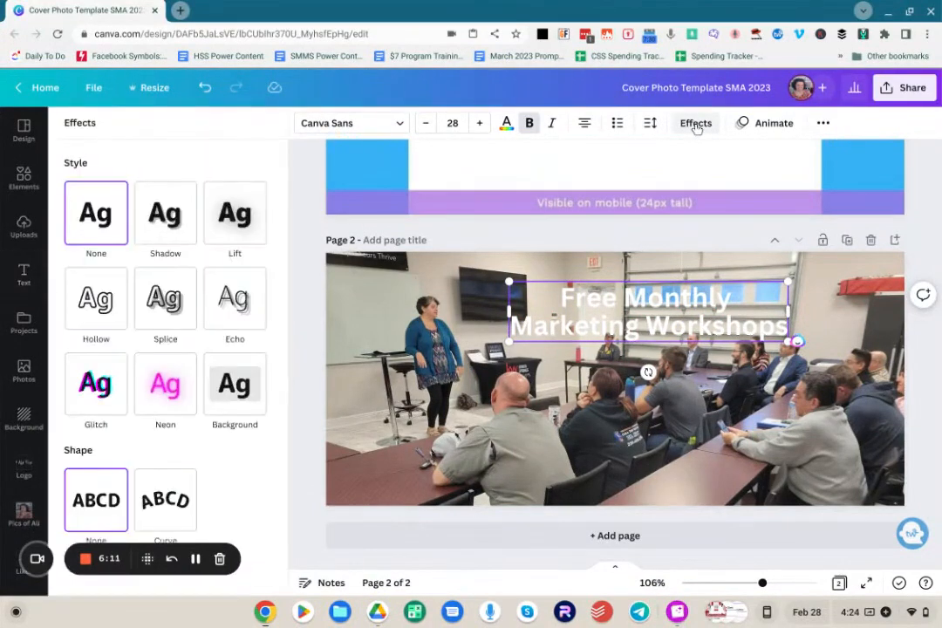
left_click(247, 207)
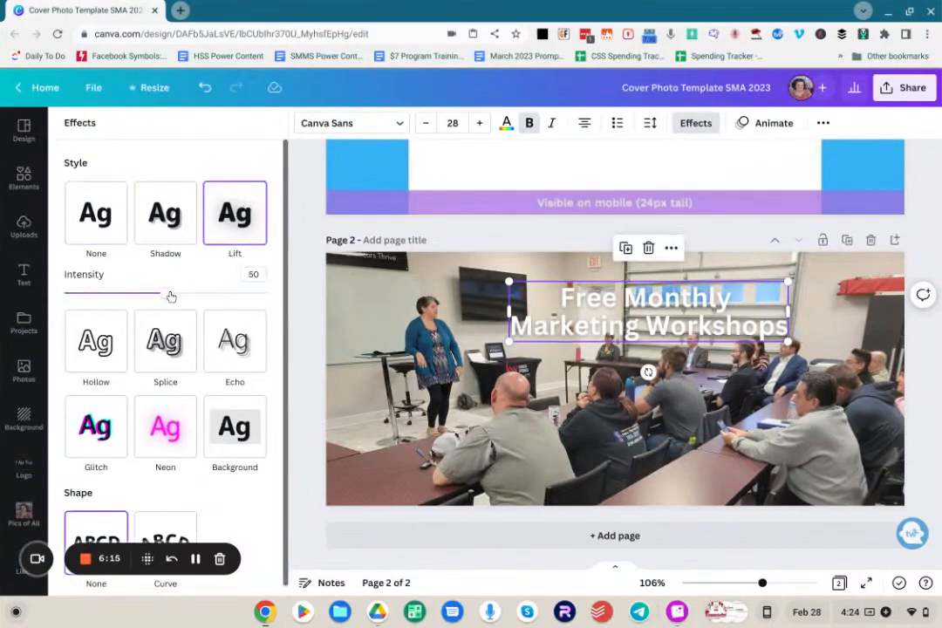
left_click_drag(170, 295, 267, 295)
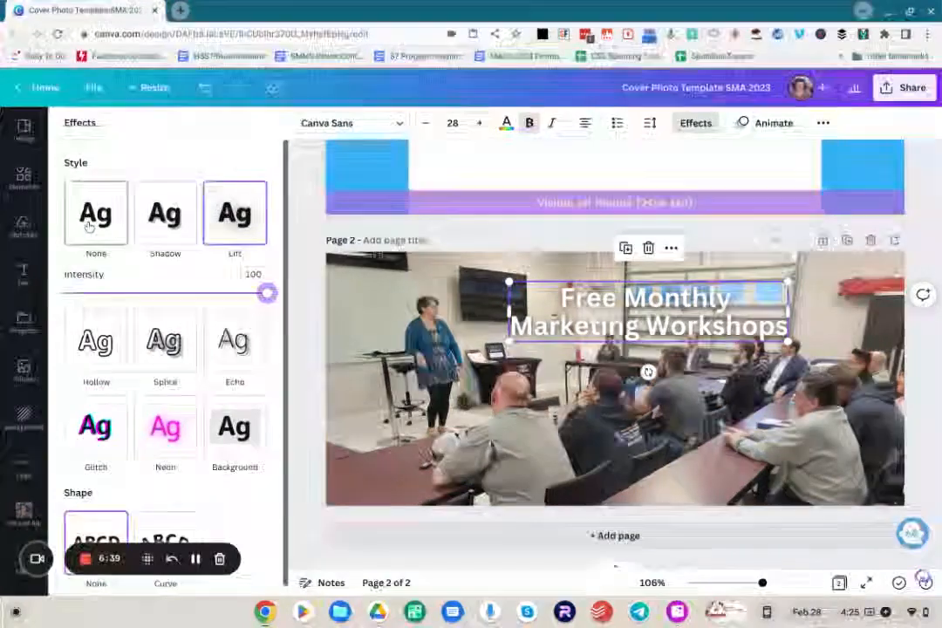
left_click(174, 223)
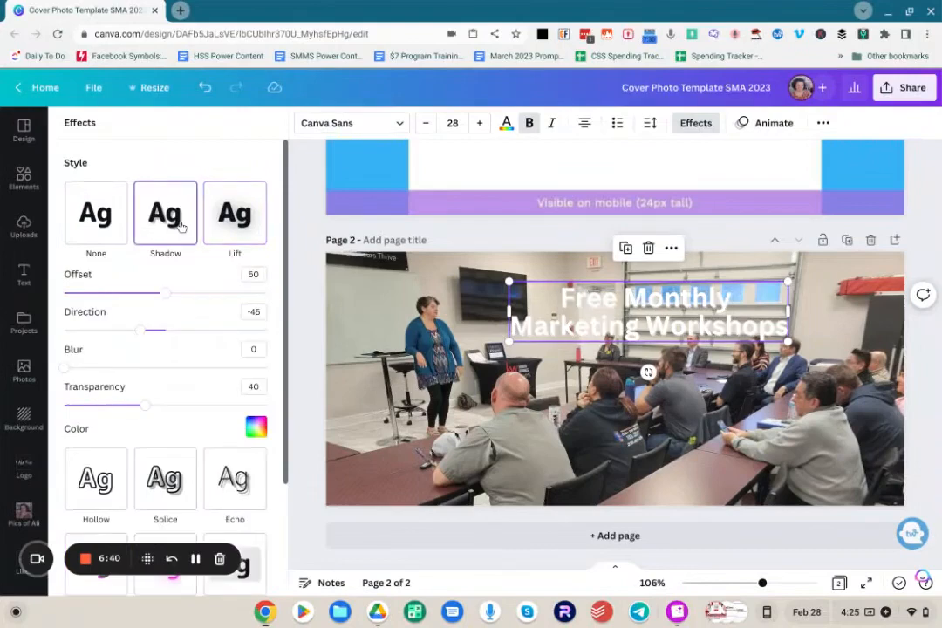
left_click(123, 221)
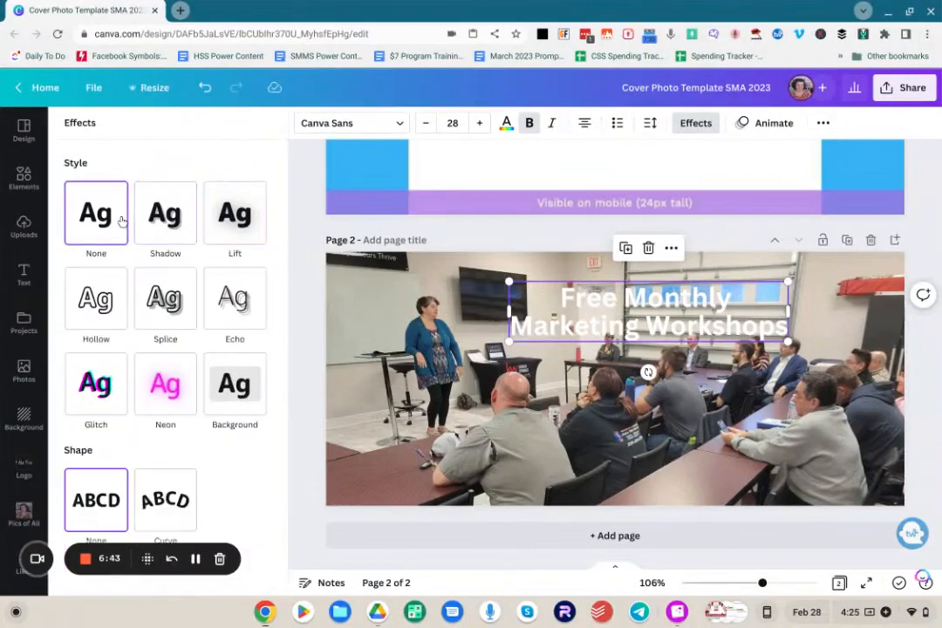
left_click(161, 295)
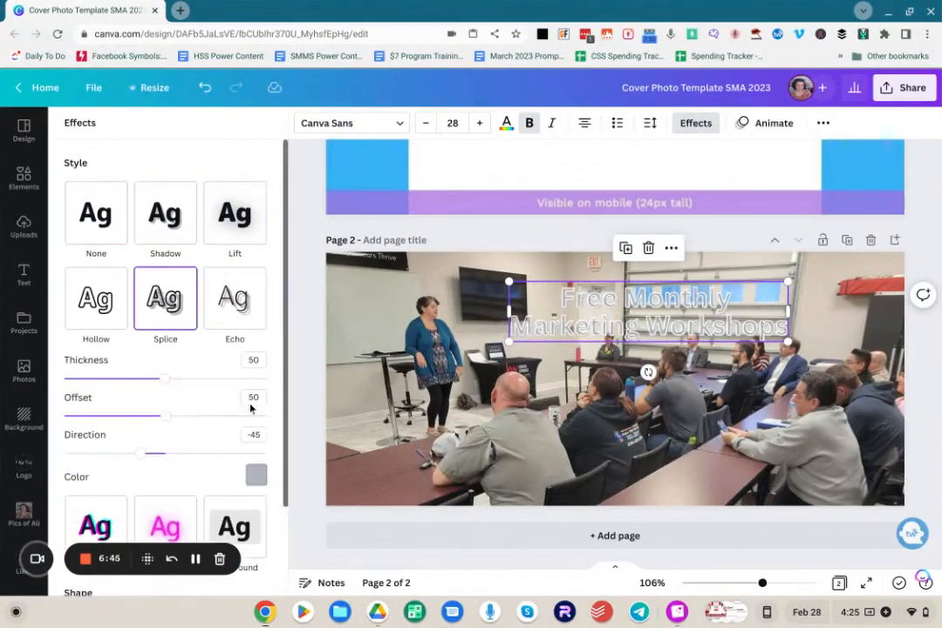
left_click(228, 216)
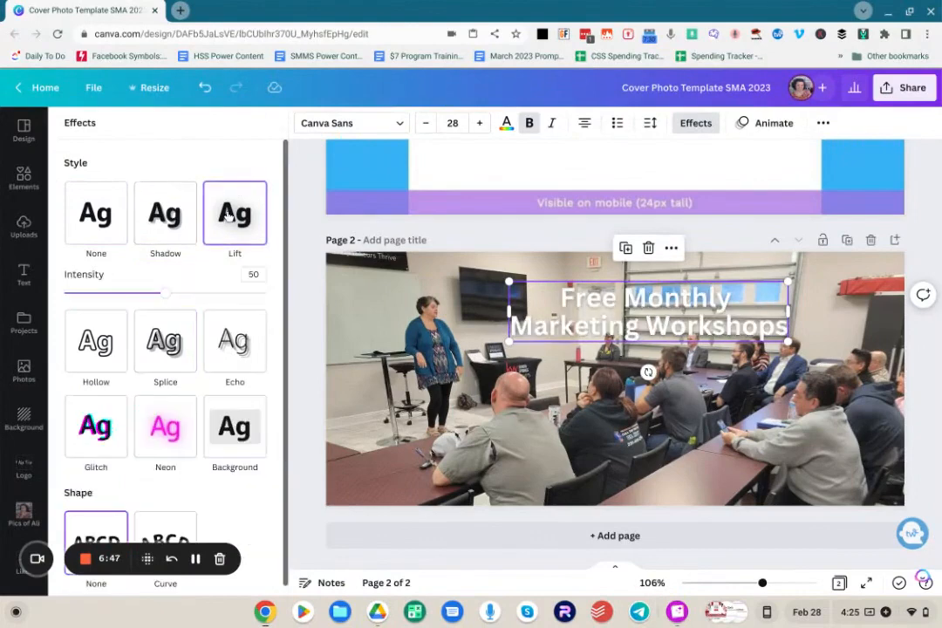
- Apply the Background text effect to the heading and colour it with the orange from the brand colour palette
left_click(244, 424)
scroll(242, 424, "down", 2)
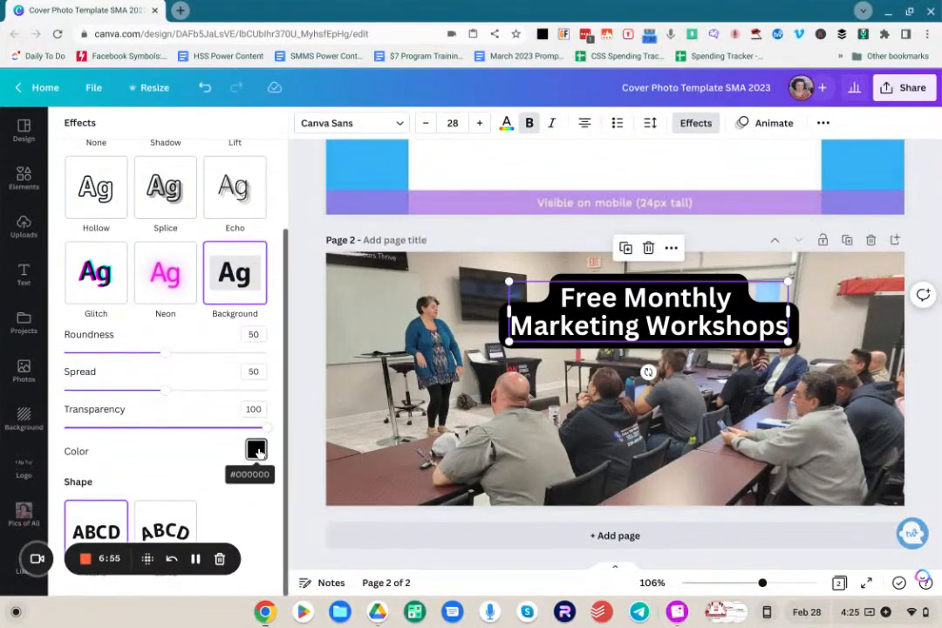
left_click(256, 449)
left_click(240, 311)
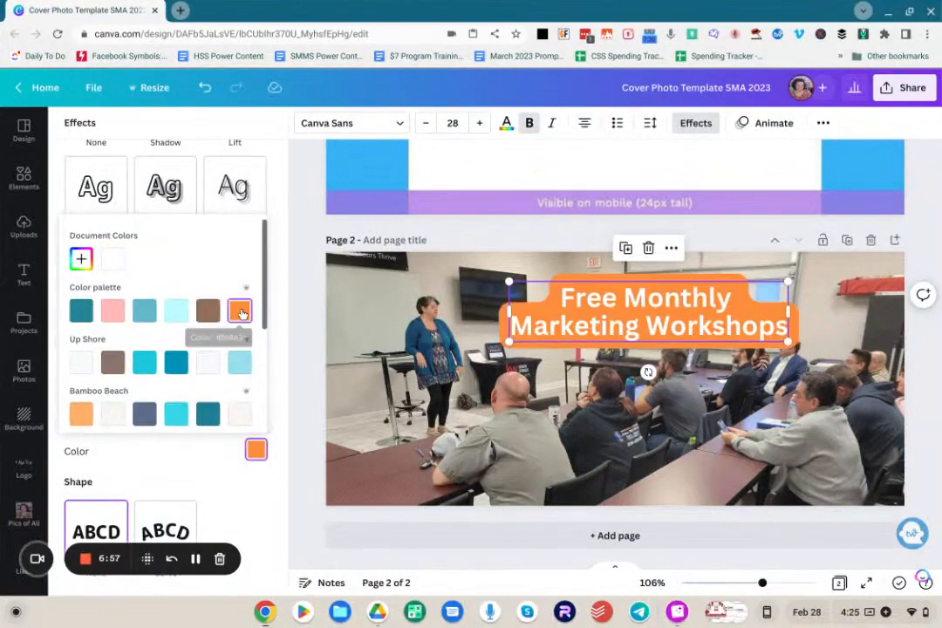
- Recolour the heading's background effect teal (#238494), trying #0292b7 first, with its transparency at 100 and its spread at 22
left_click(176, 363)
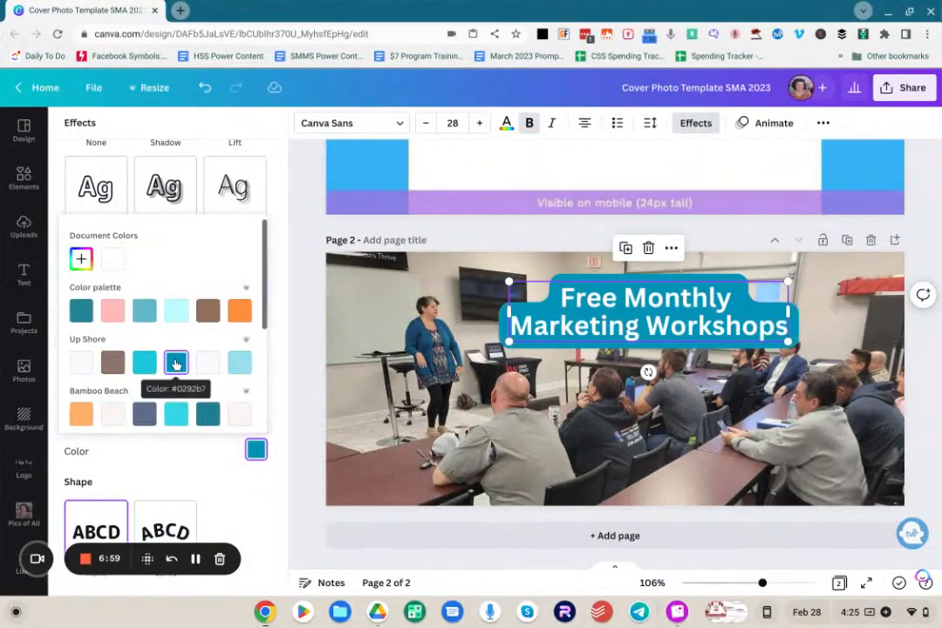
left_click(82, 312)
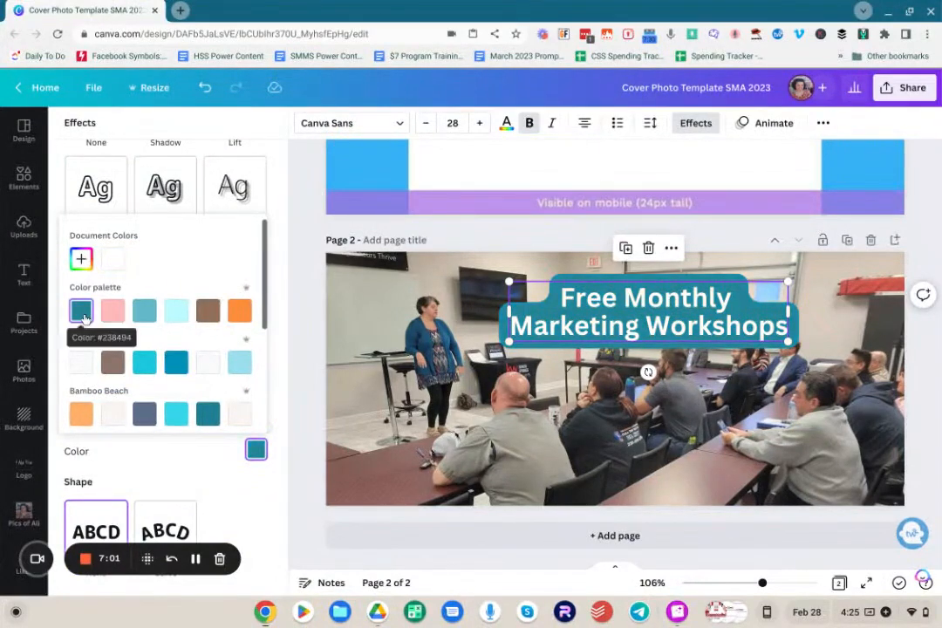
left_click(194, 462)
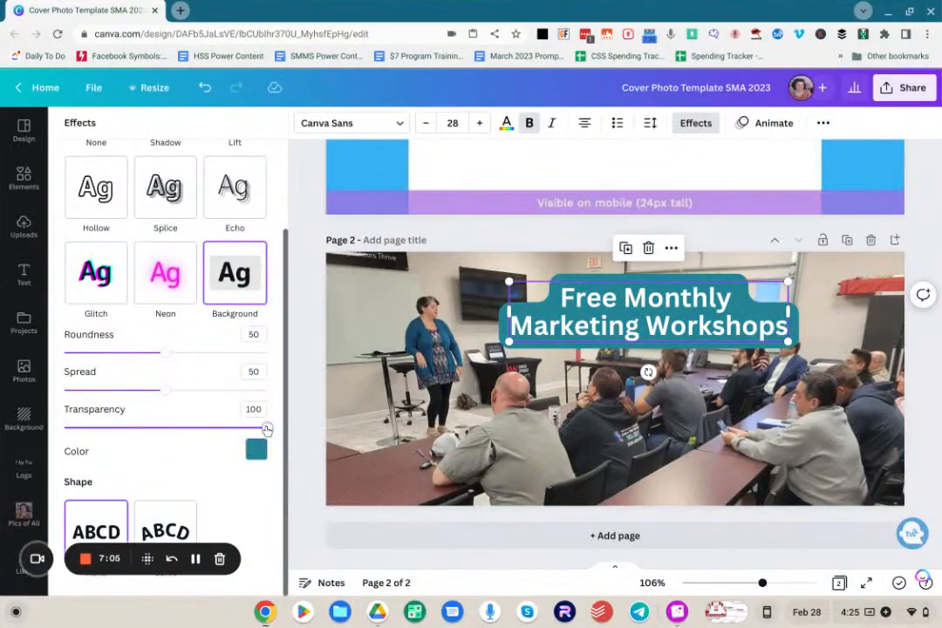
mouse_move(267, 429)
left_mouse_down()
mouse_move(166, 428)
mouse_move(276, 431)
left_mouse_up()
left_click_drag(168, 396, 108, 392)
- Delete the trailing space after "Free Monthly" and set the heading background's spread to 21 and roundness to 0
left_click(745, 304)
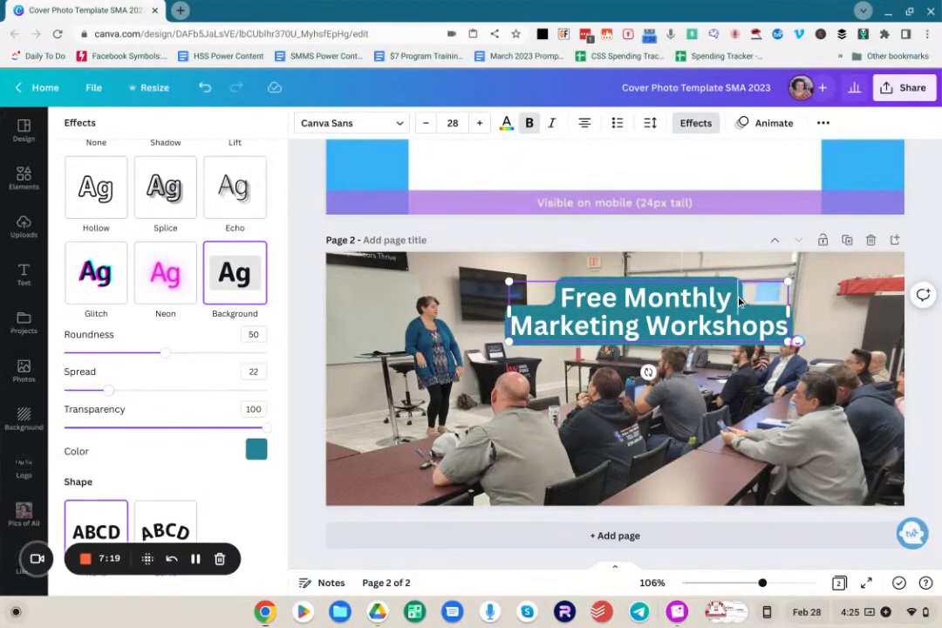
key("BackSpace")
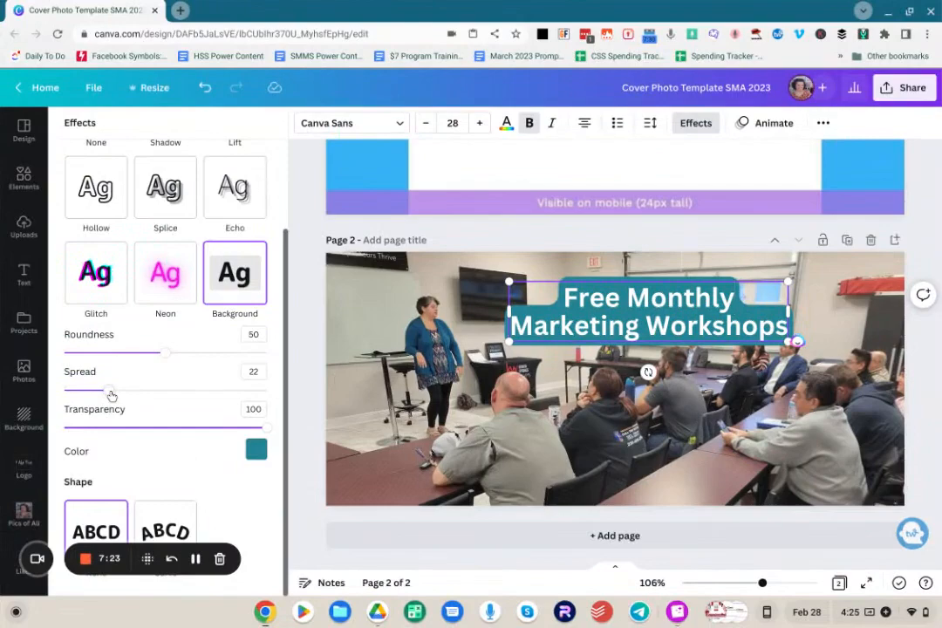
mouse_move(108, 391)
left_mouse_down()
mouse_move(116, 392)
mouse_move(107, 394)
left_mouse_up()
left_click_drag(169, 356, 24, 371)
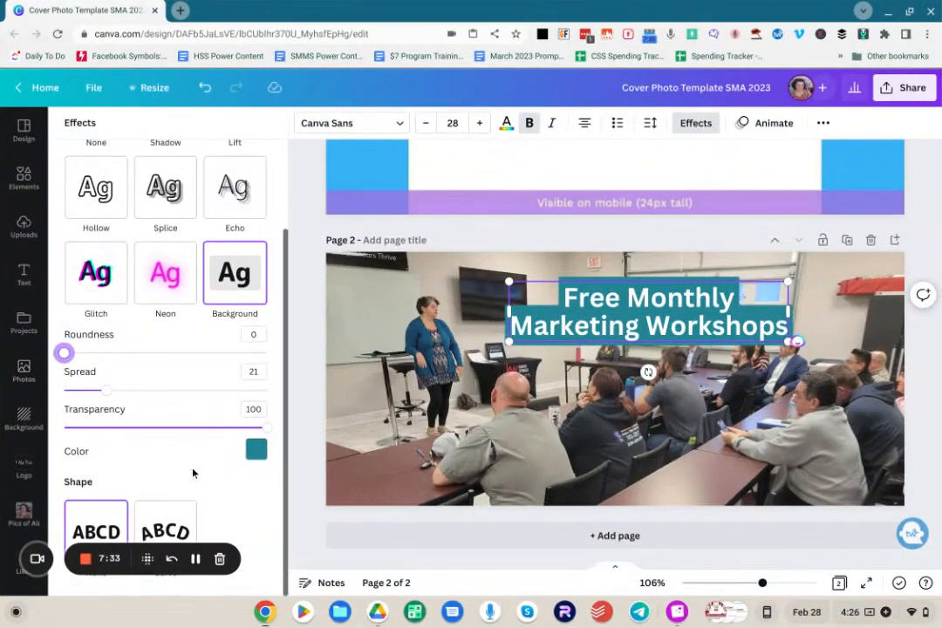
left_click(788, 387)
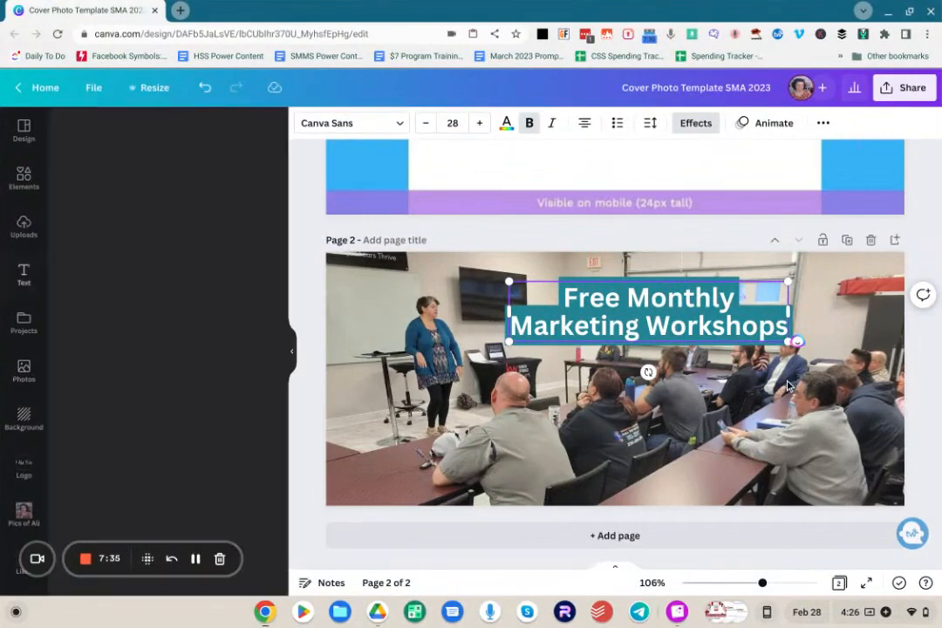
double_click(788, 387)
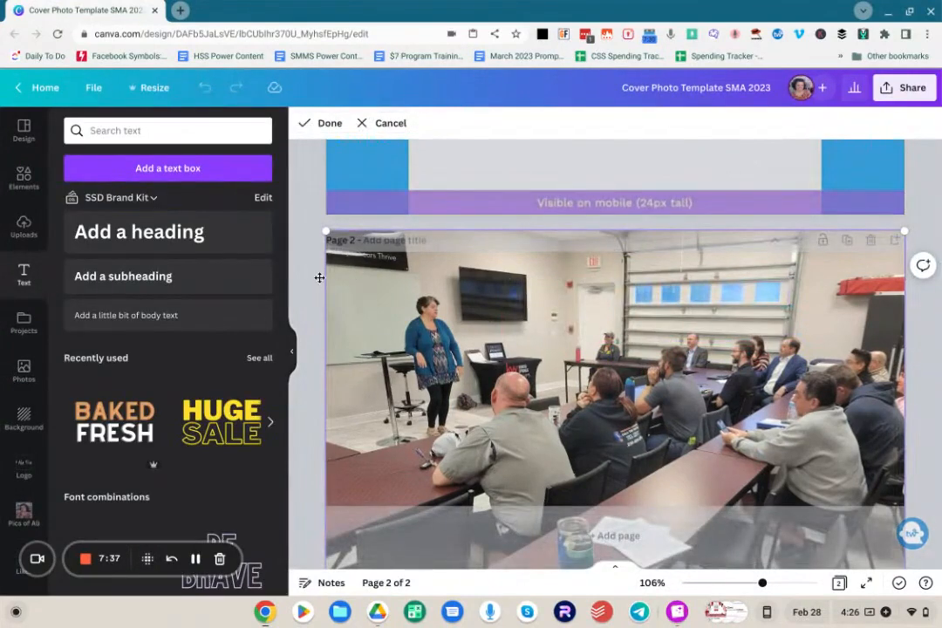
left_click(315, 284)
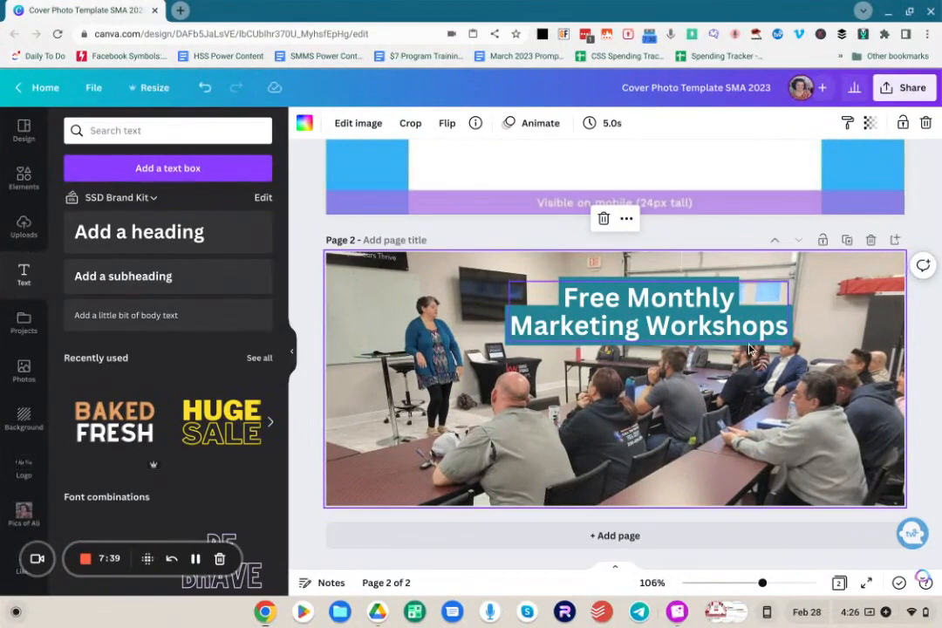
- Try the Curve shape on the heading text, and set the shape back to None
left_click(676, 325)
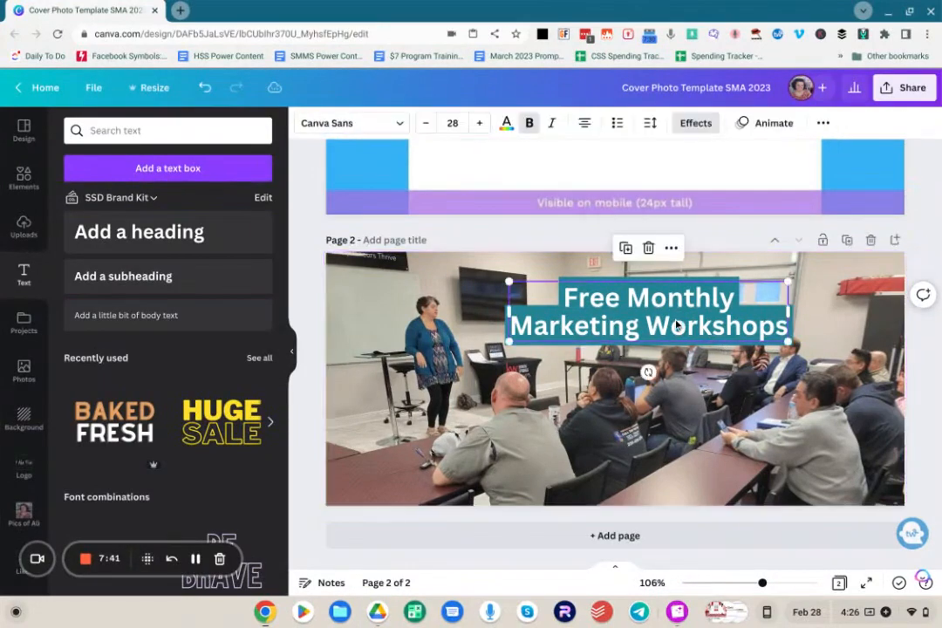
left_click(700, 129)
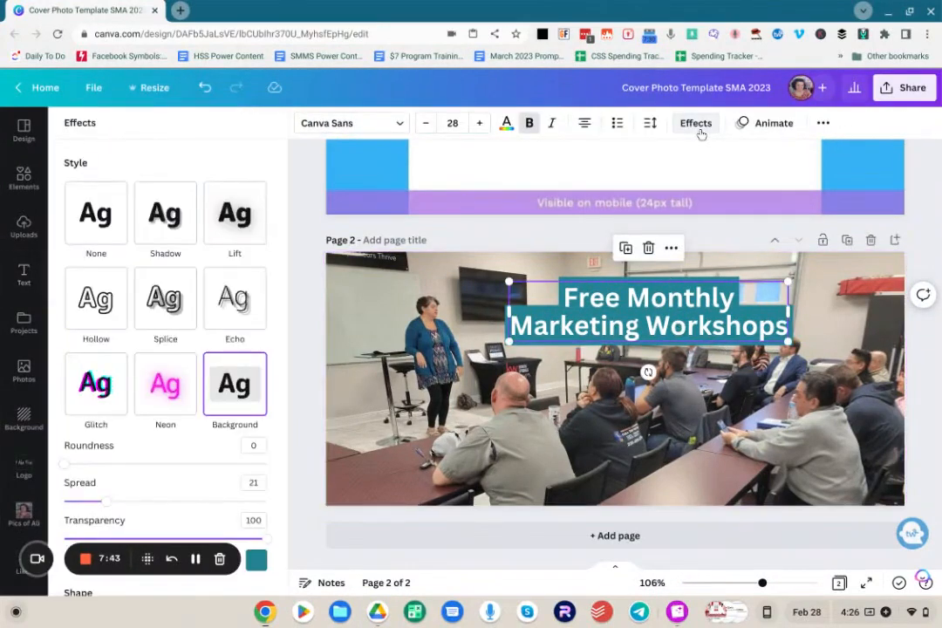
scroll(55, 471, "down", 2)
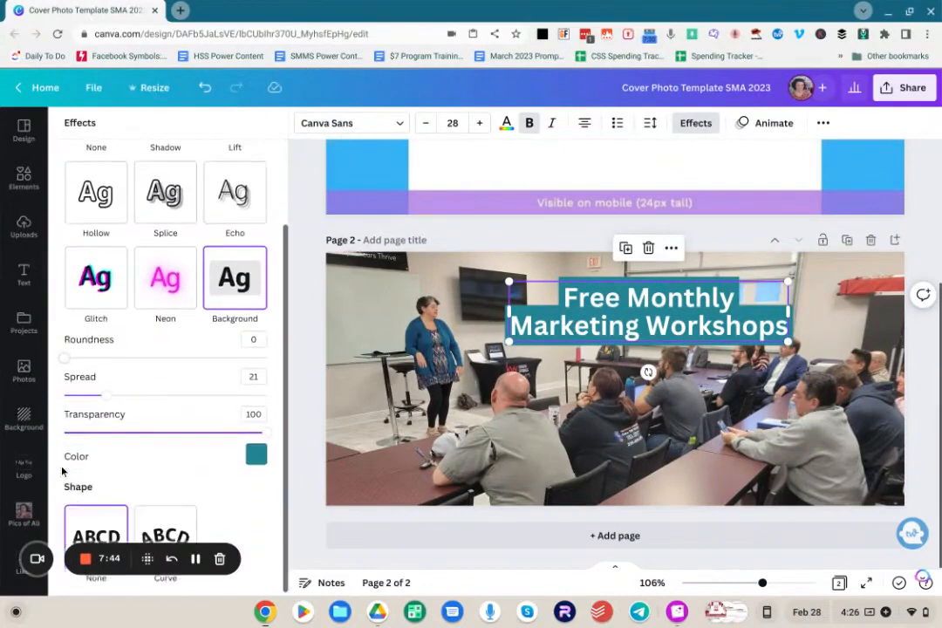
left_click(178, 521)
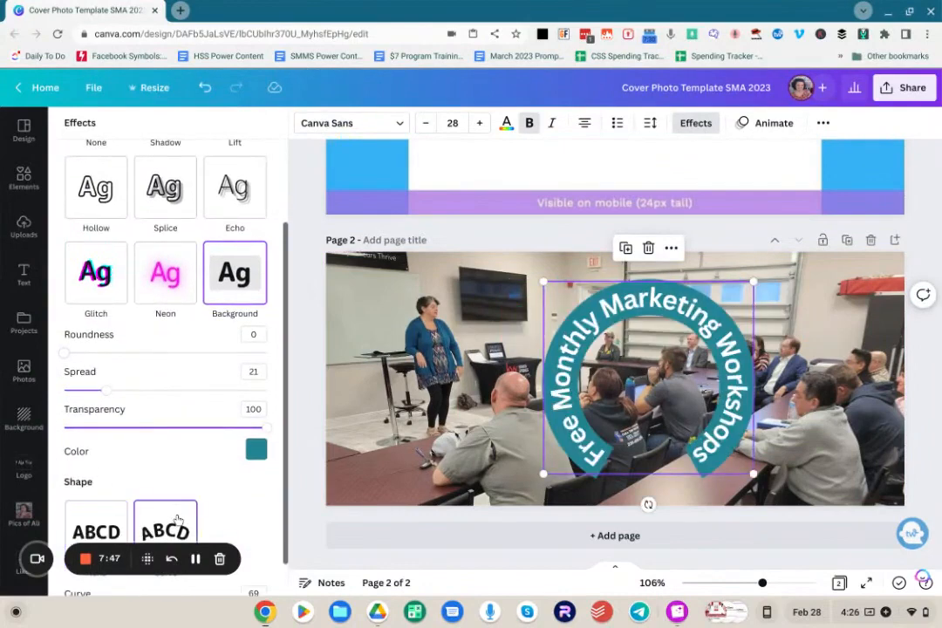
scroll(211, 472, "down", 1)
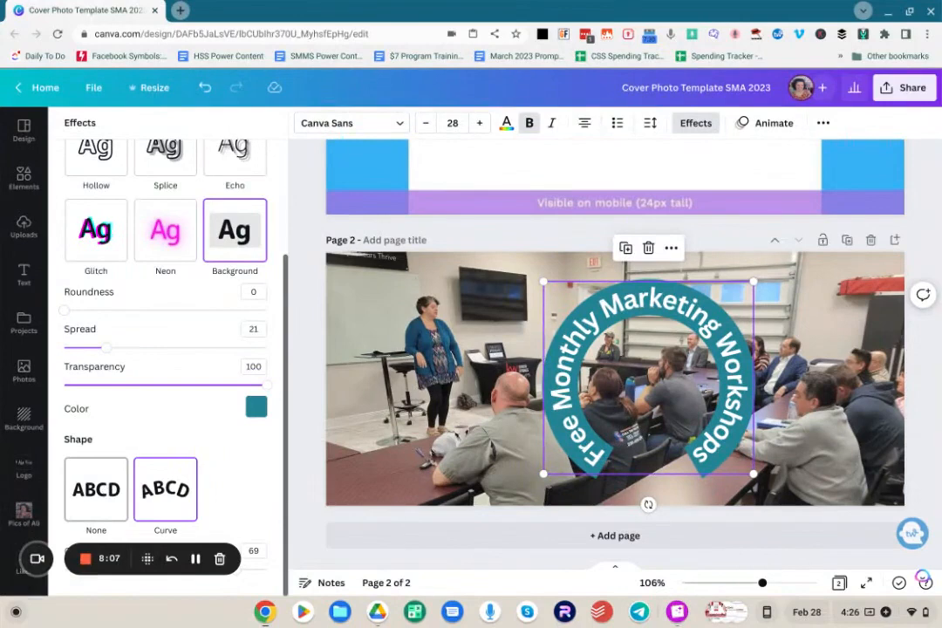
left_click(107, 490)
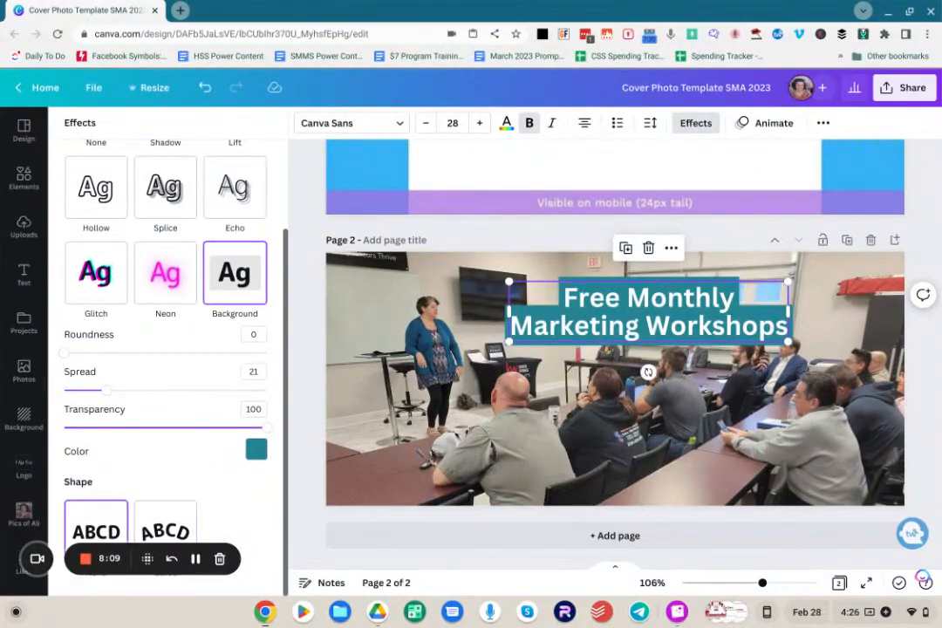
- Remove the Background text effect from the heading by setting its effect style to None
left_click(561, 427)
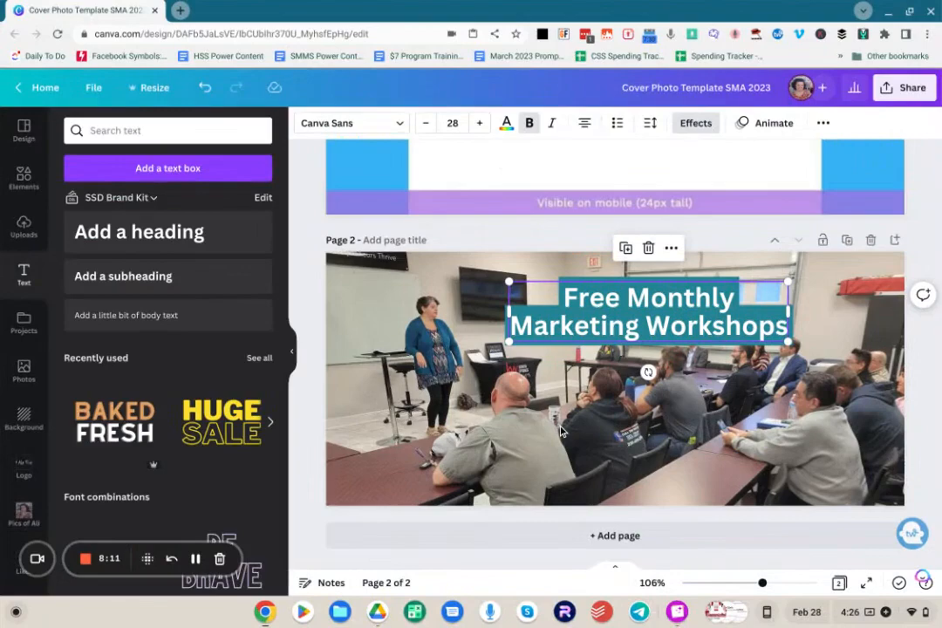
left_click(696, 123)
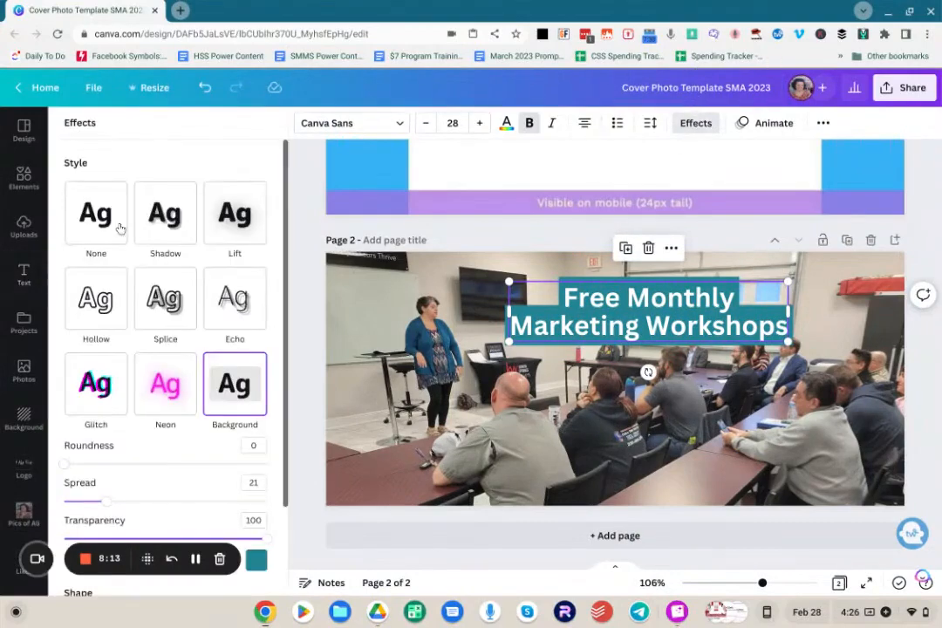
left_click(79, 228)
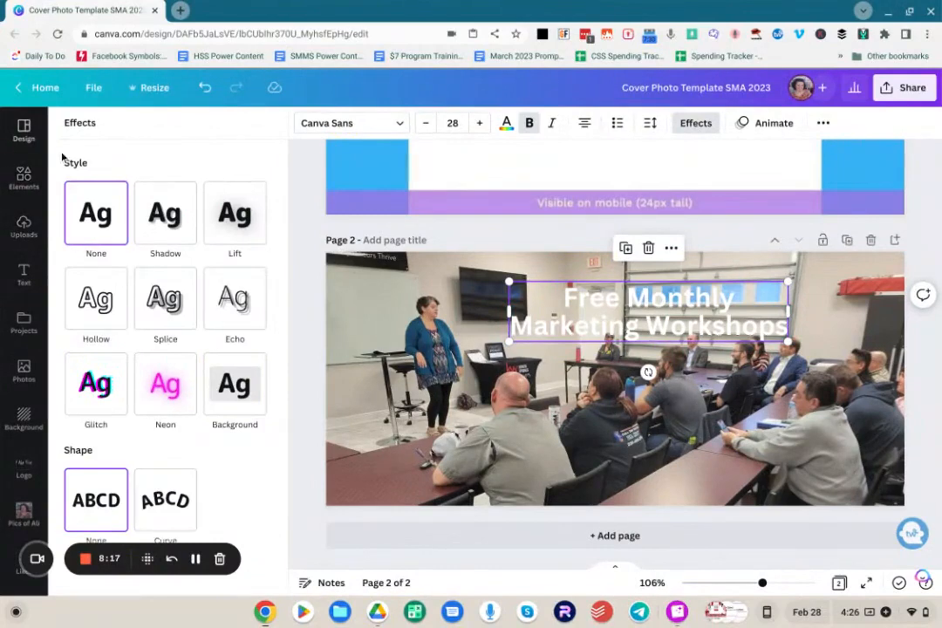
- Add a square shape to page 2 and stretch it into a wide banner behind the heading, running past the photo's right edge
left_click(24, 177)
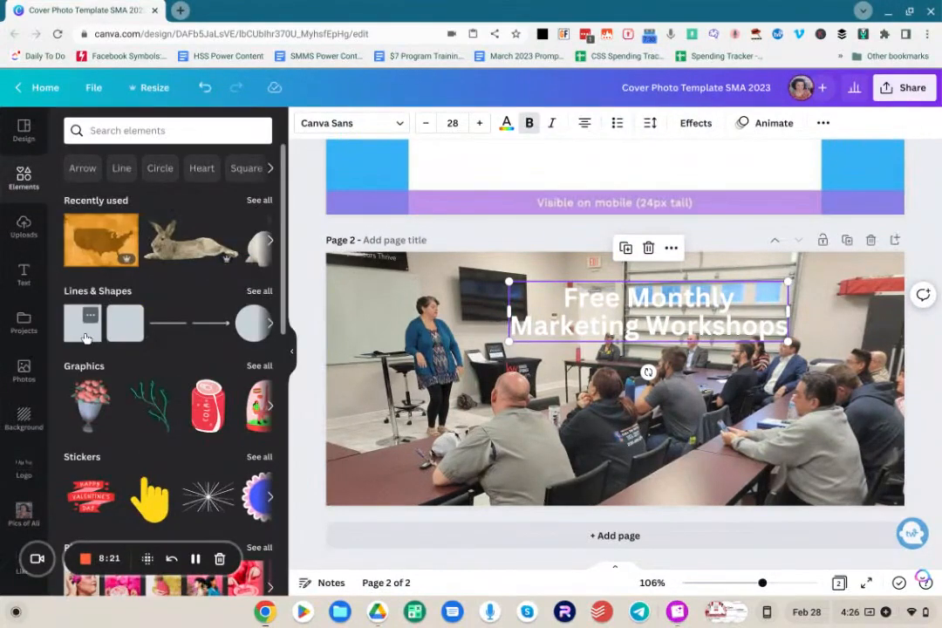
left_click(85, 338)
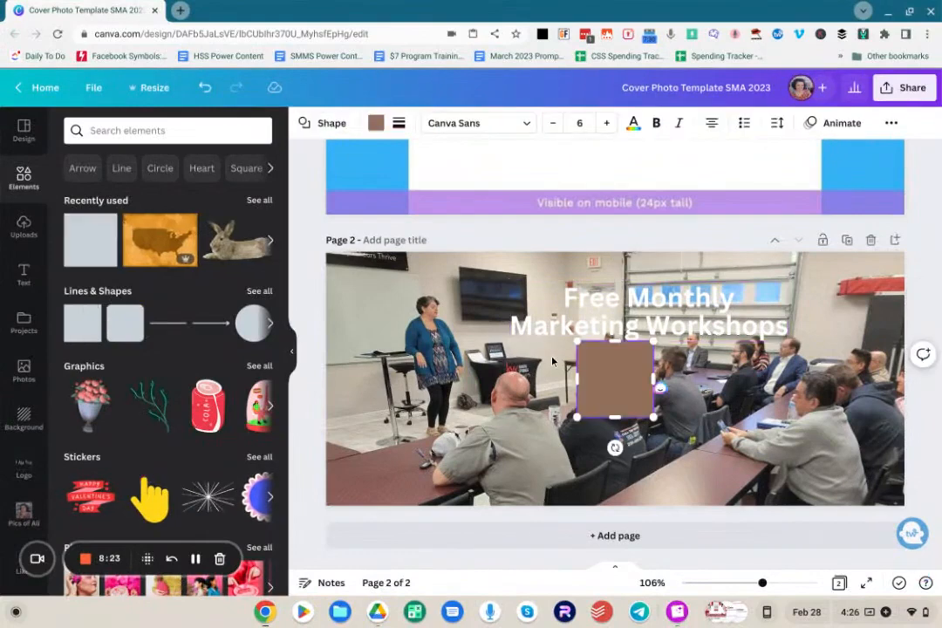
left_click_drag(631, 378, 935, 323)
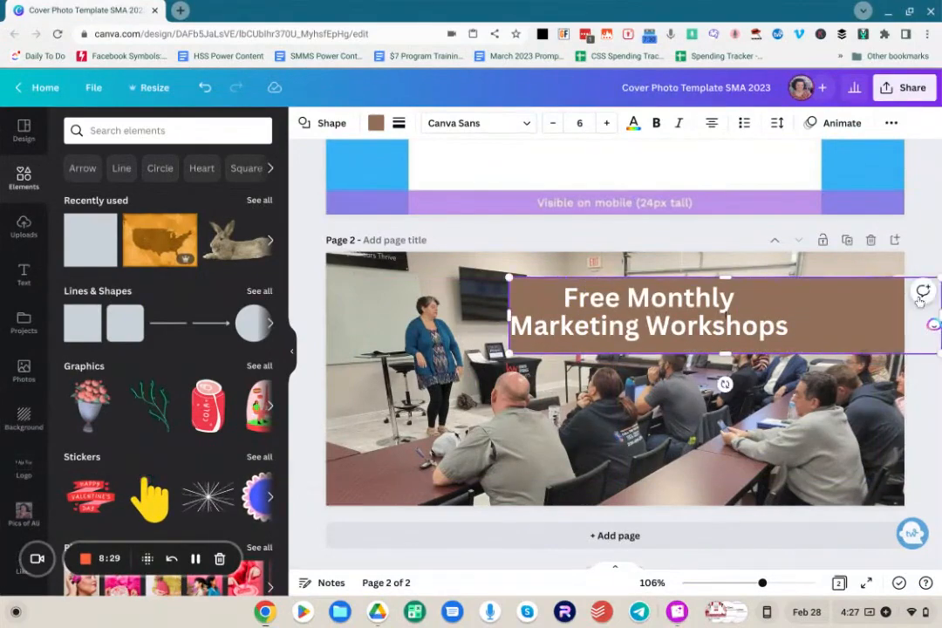
left_click(921, 259)
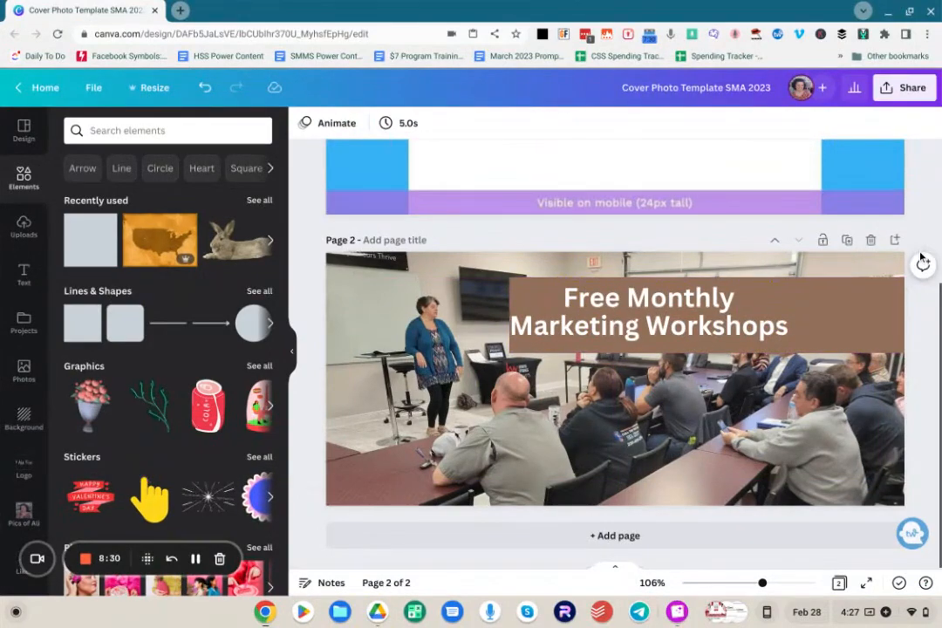
- Left-align the heading text and shift both heading and banner slightly right, leaving a small margin at the banner's left end
left_click(701, 324)
left_click_drag(700, 324, 709, 328)
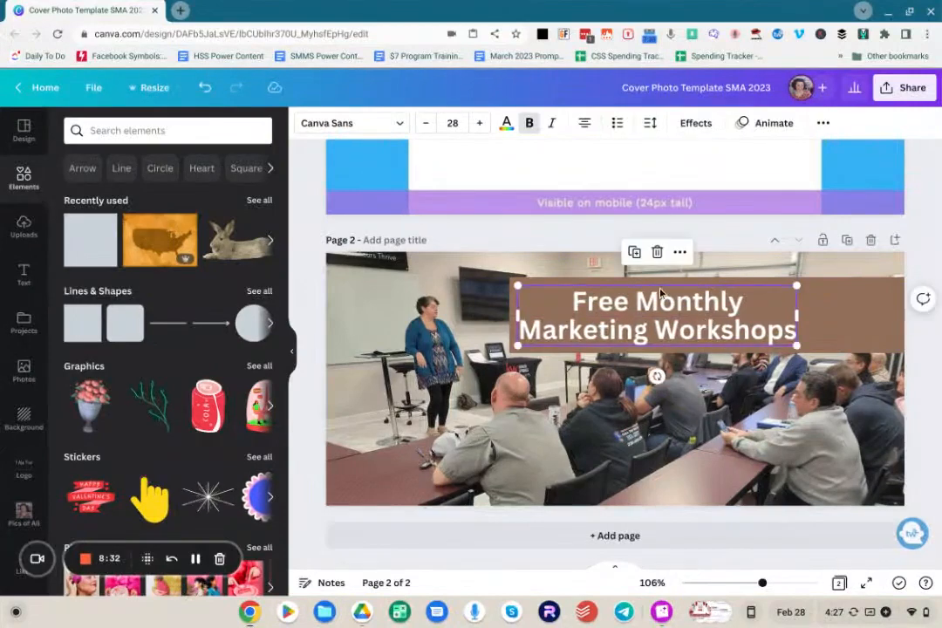
left_click(584, 124)
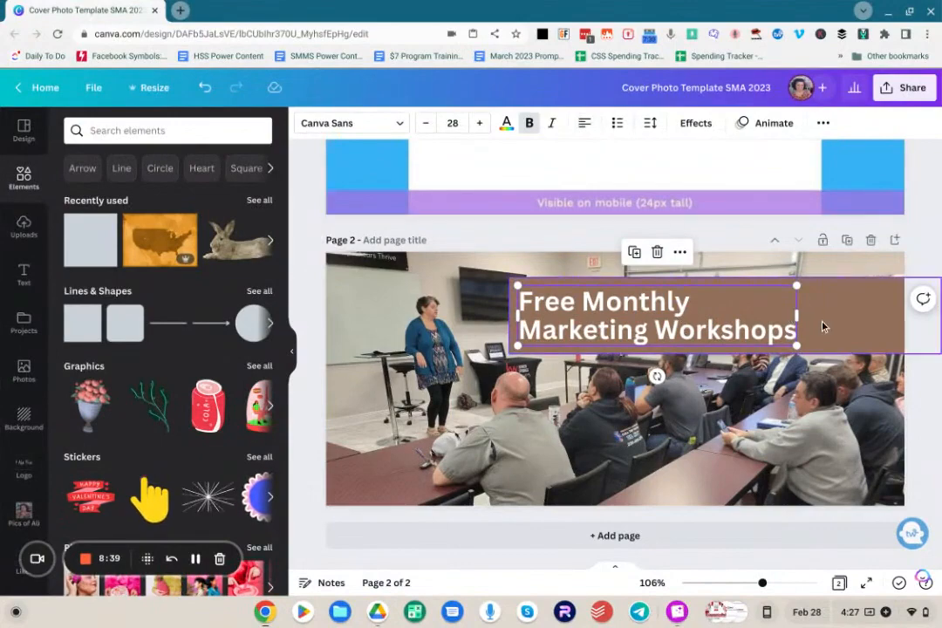
left_click_drag(822, 326, 851, 322)
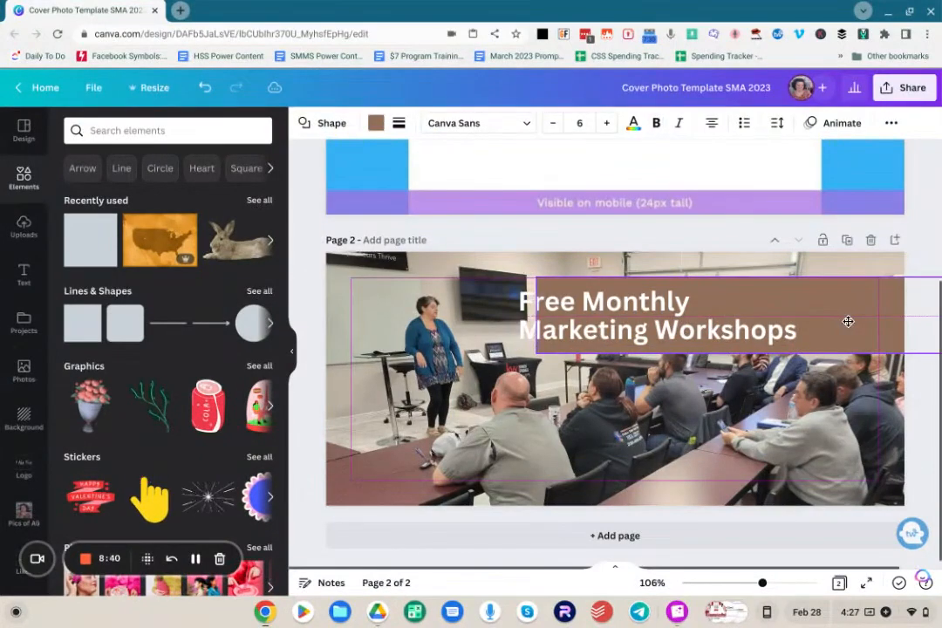
mouse_move(731, 325)
left_mouse_down()
mouse_move(749, 327)
mouse_move(709, 331)
mouse_move(724, 335)
left_mouse_up()
left_click(714, 340)
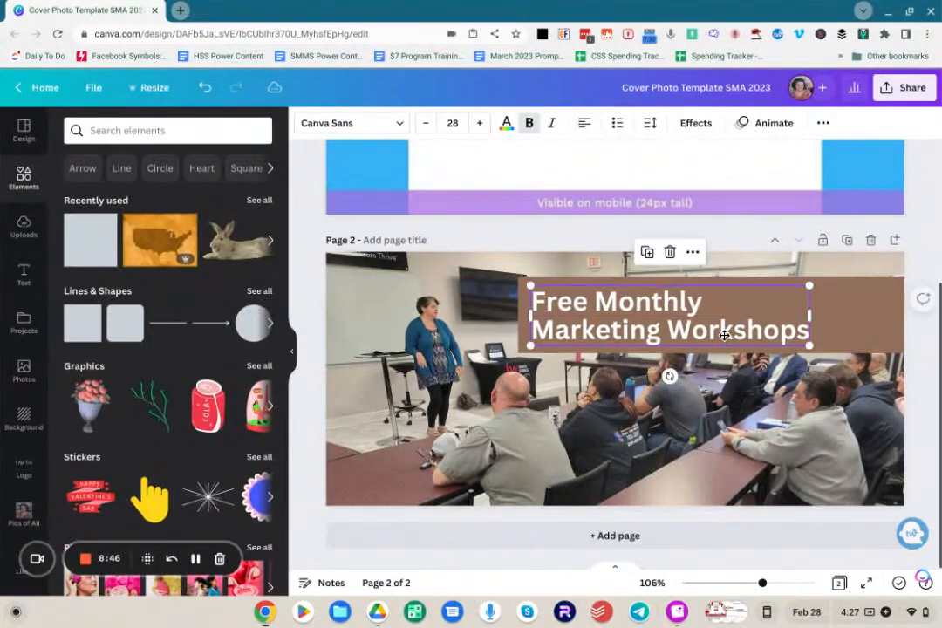
- Try the taupe photo colour on the banner, and settle on the dark grey from the photo colours
left_click(850, 331)
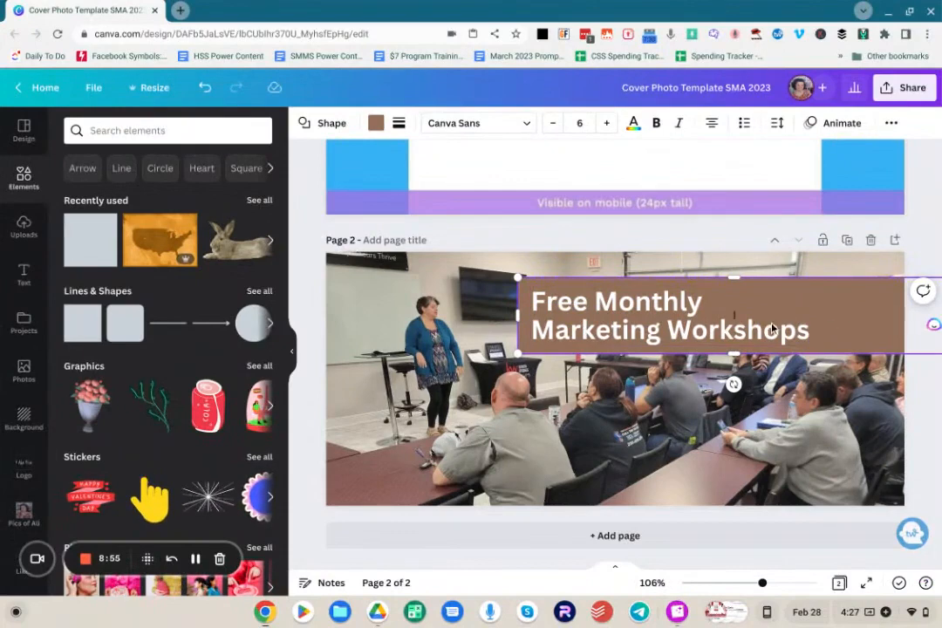
left_click(375, 128)
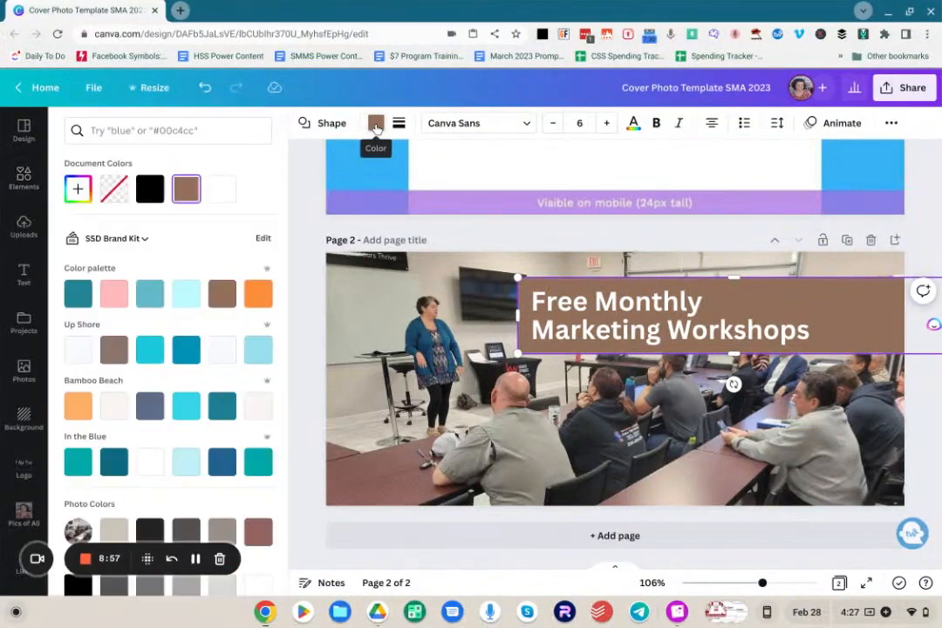
scroll(204, 389, "down", 3)
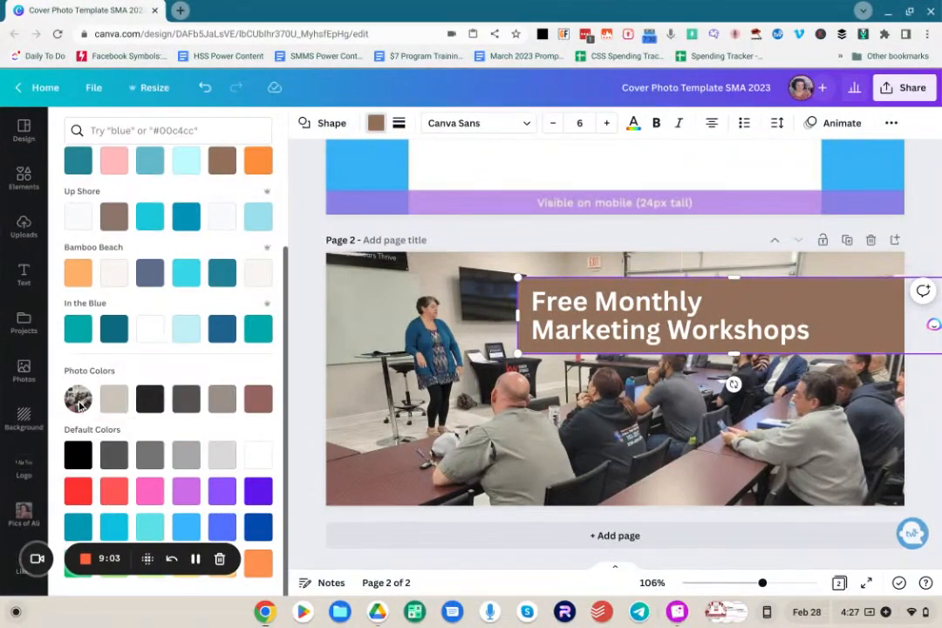
left_click(221, 401)
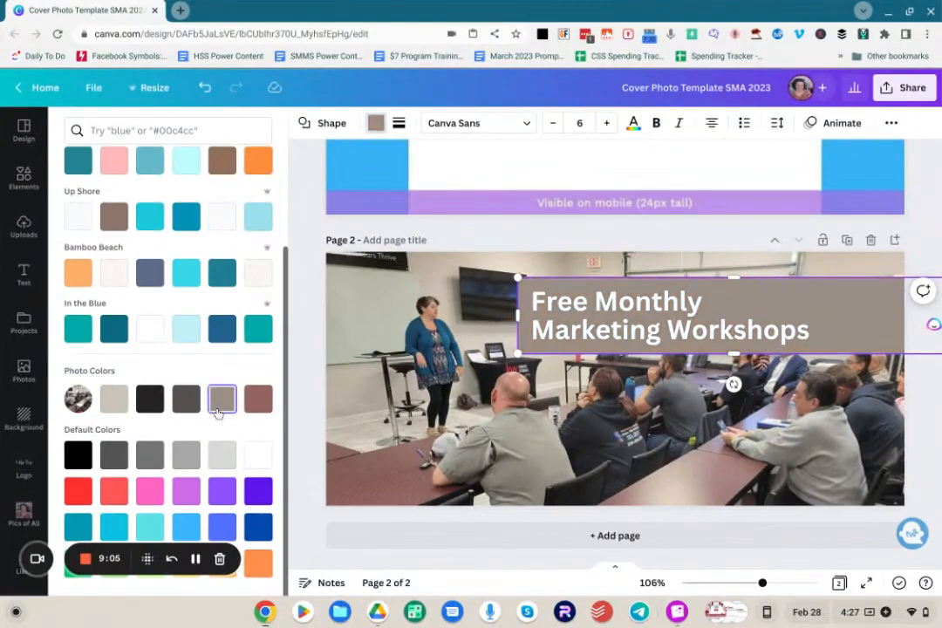
left_click(185, 412)
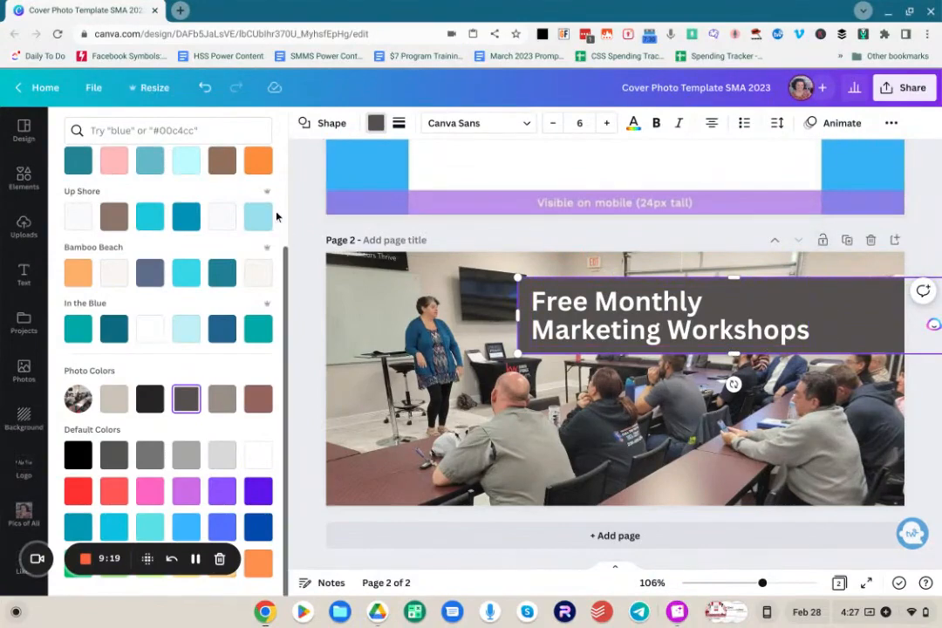
- Place the uploaded Safe Zone template image on page 2 and enlarge it to cover the whole page
left_click(25, 228)
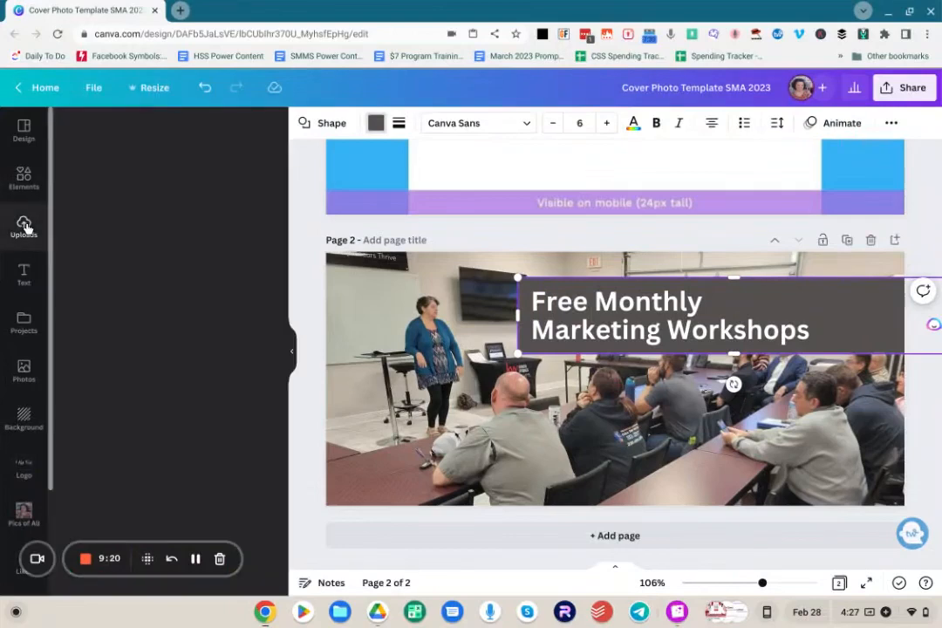
left_click(155, 286)
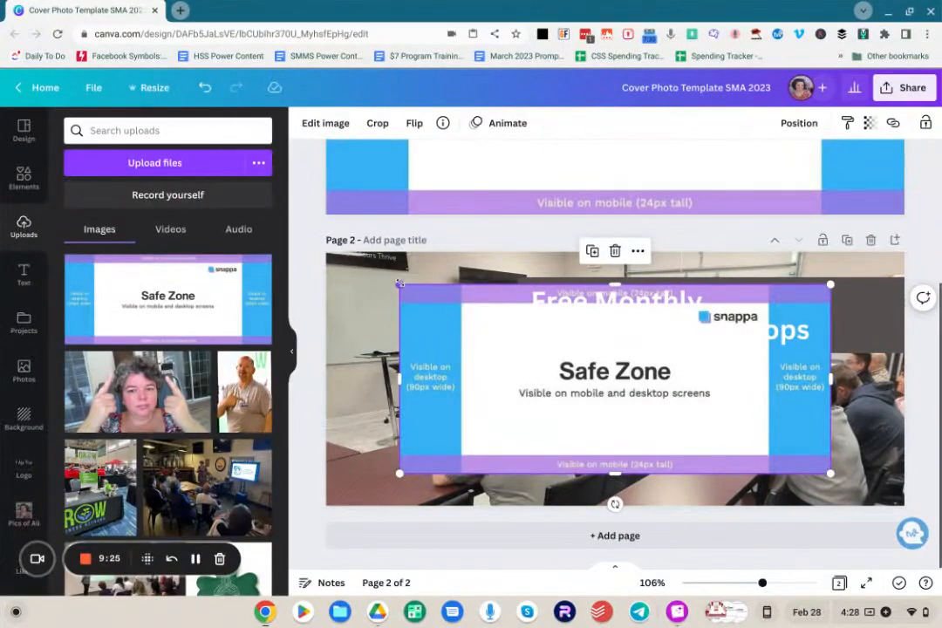
left_click_drag(399, 283, 326, 253)
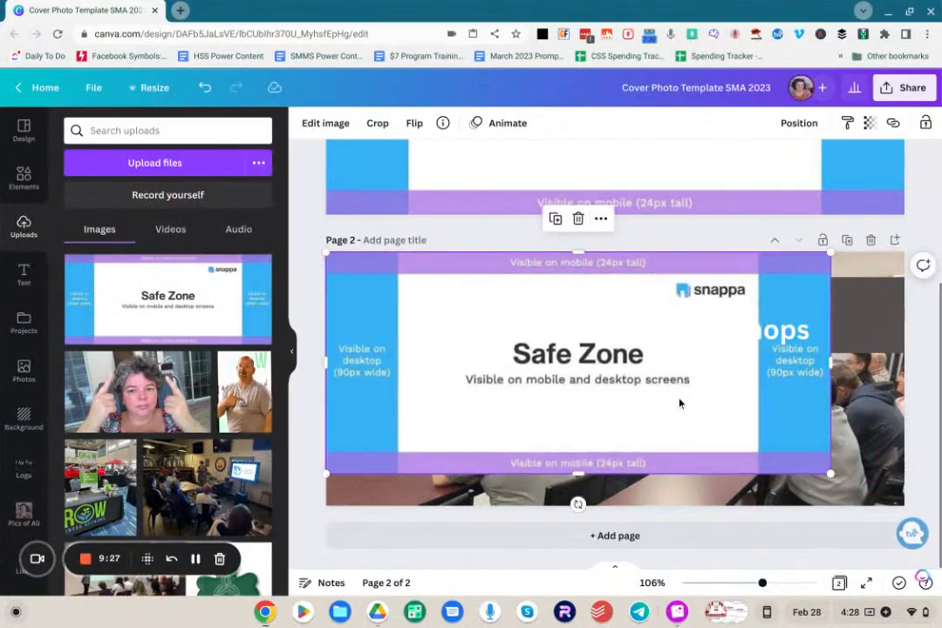
left_click_drag(831, 473, 905, 506)
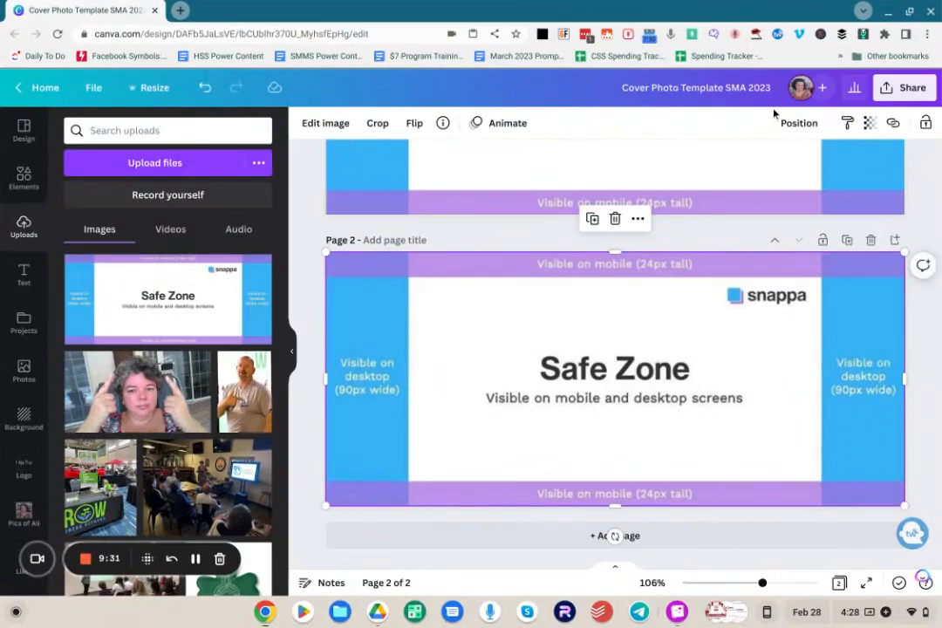
- Set the page 2 Safe Zone overlay's transparency to 41 to check the heading's placement, and delete the overlay
left_click(869, 123)
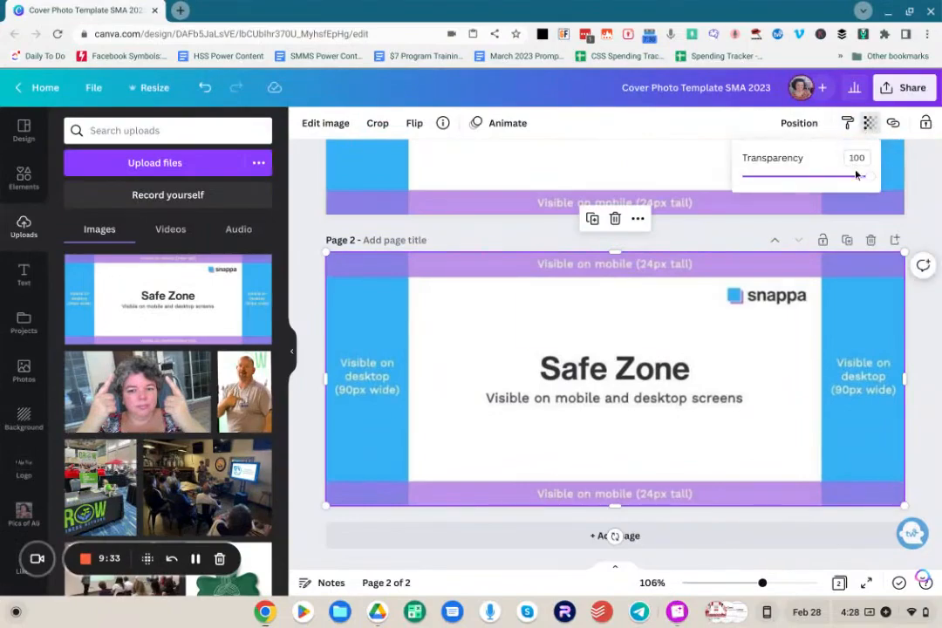
left_click_drag(870, 181, 795, 182)
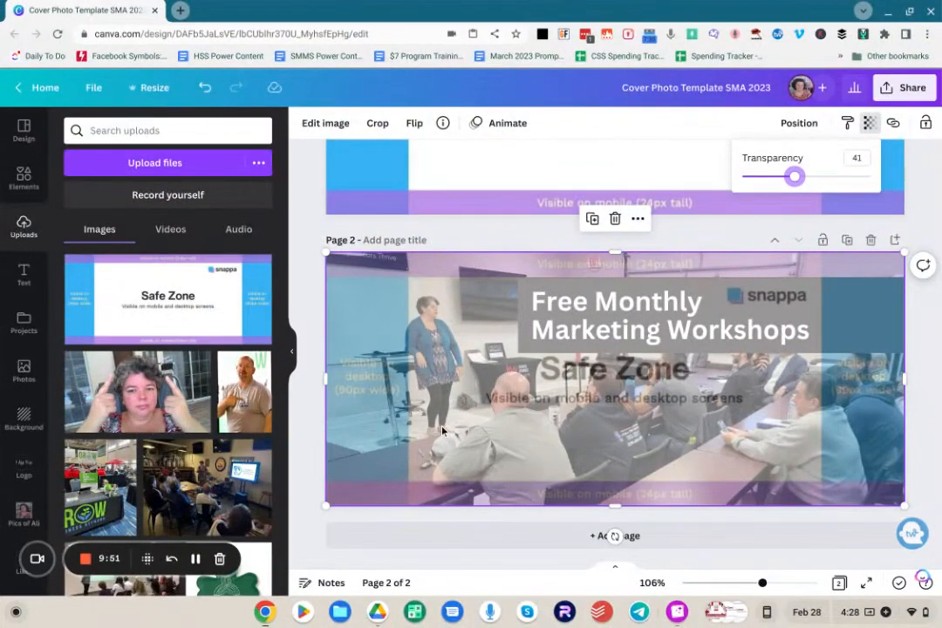
left_click(783, 522)
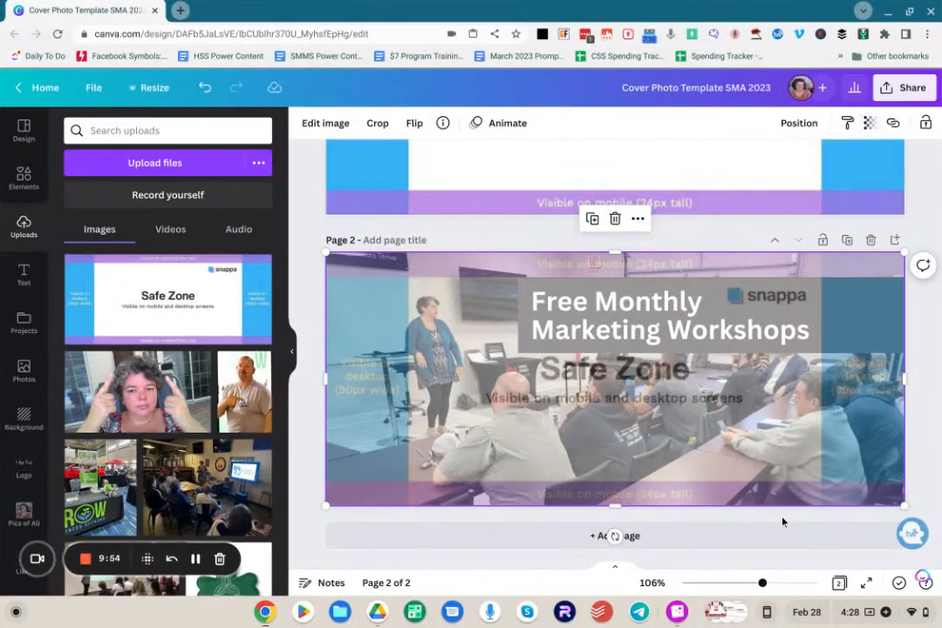
left_click(768, 414)
key("Delete")
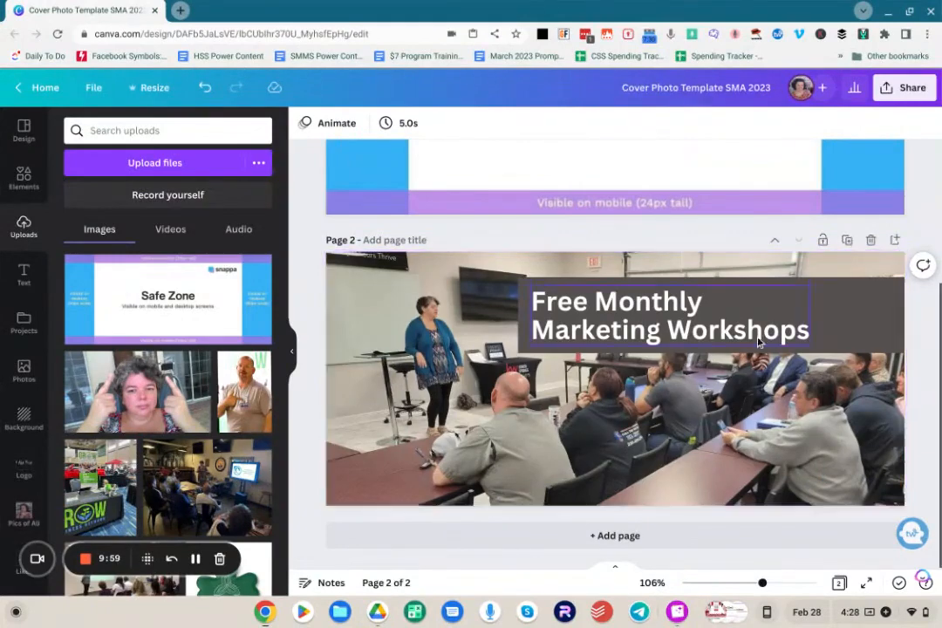
- Shift the workshop photo slightly down within its page 2 background crop and apply the new crop
double_click(621, 422)
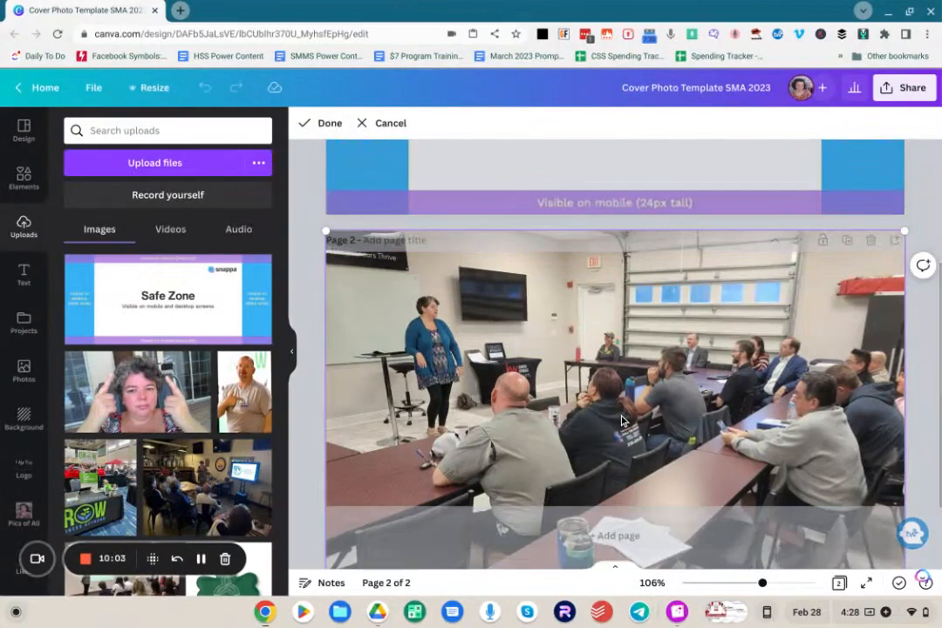
left_click_drag(622, 421, 621, 444)
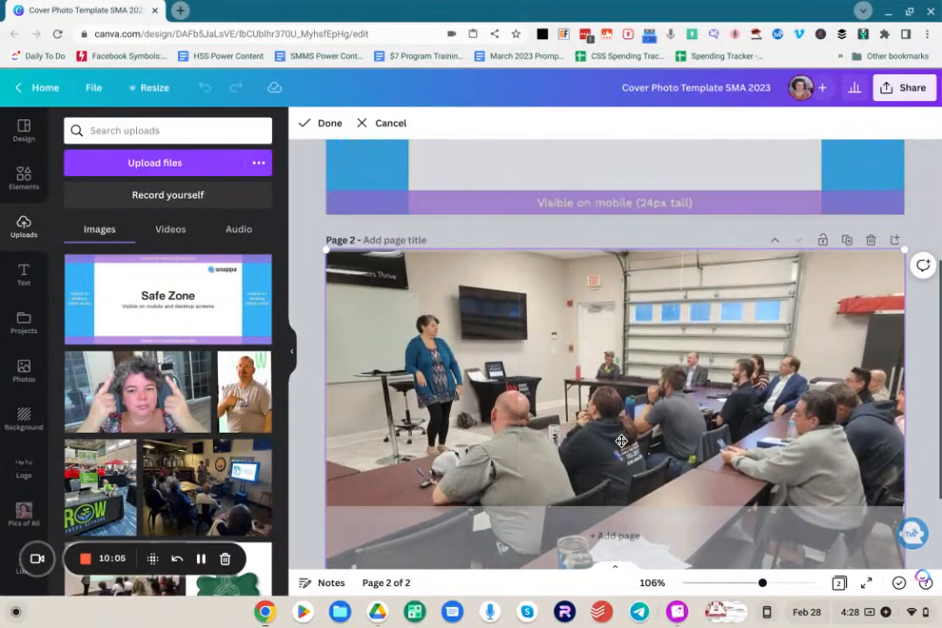
left_click(559, 231)
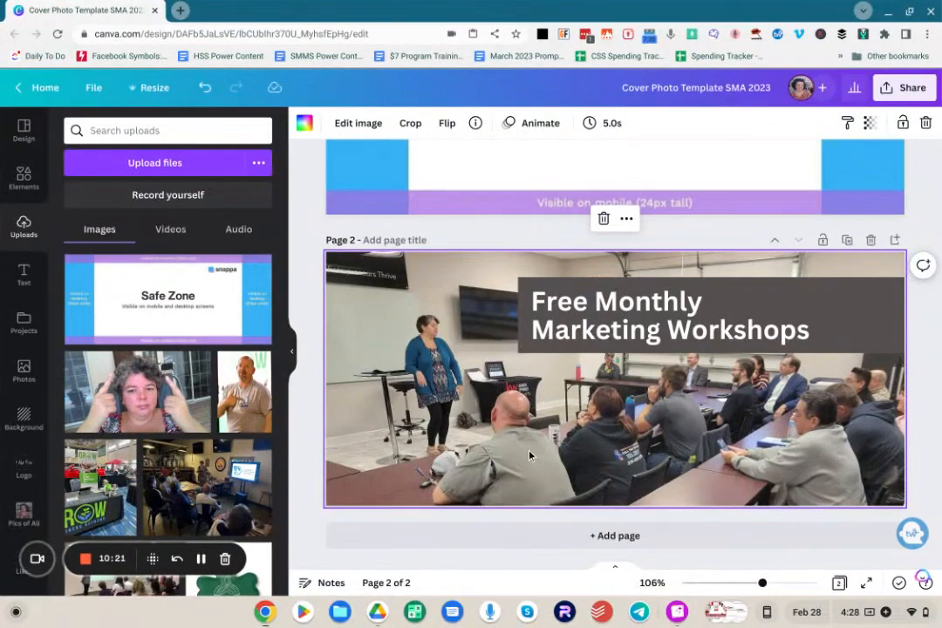
- Add a third page and apply the orange and yellow Wardiere Inc. template to it
left_click(634, 537)
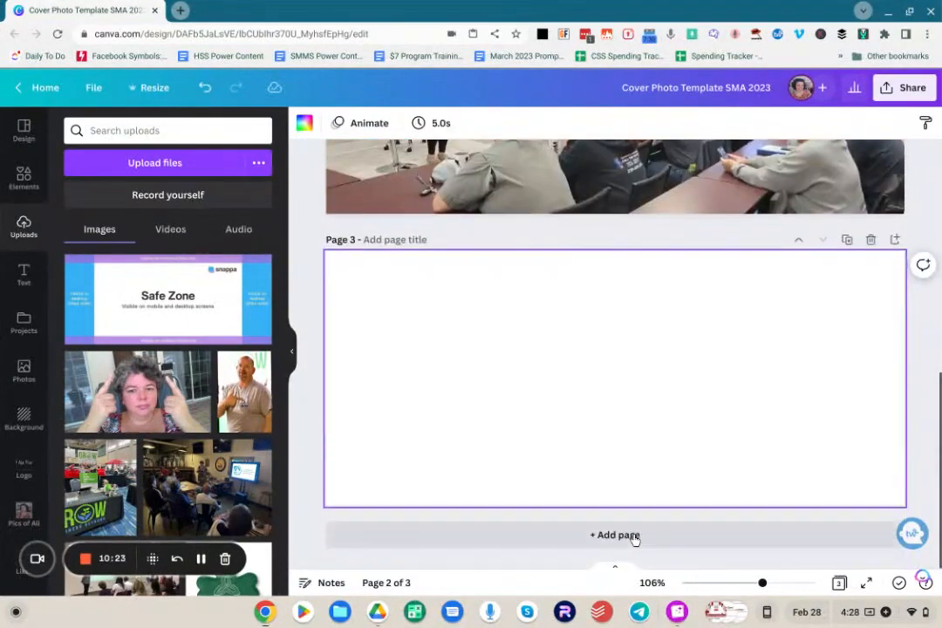
left_click(25, 135)
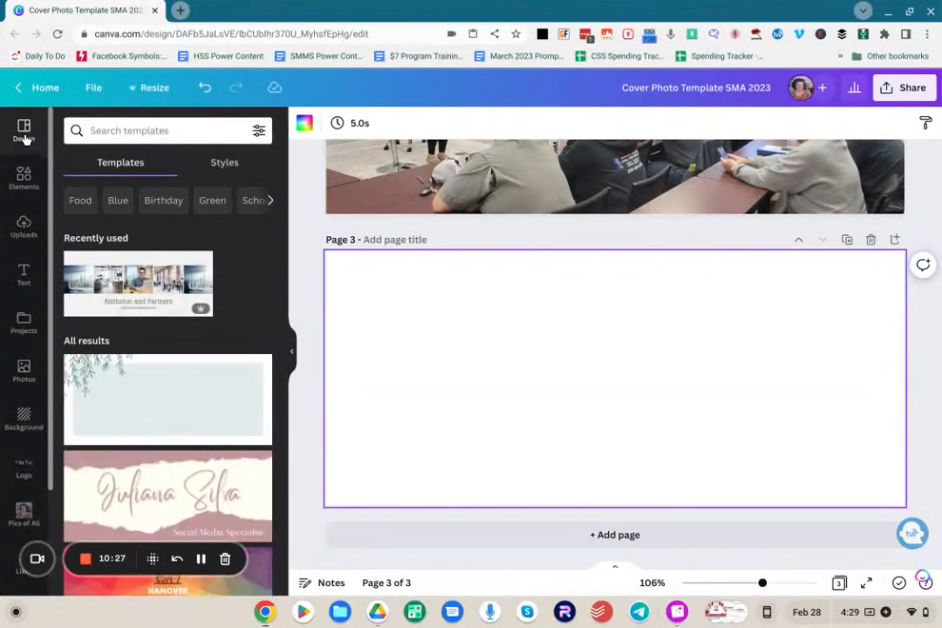
scroll(208, 254, "down", 10)
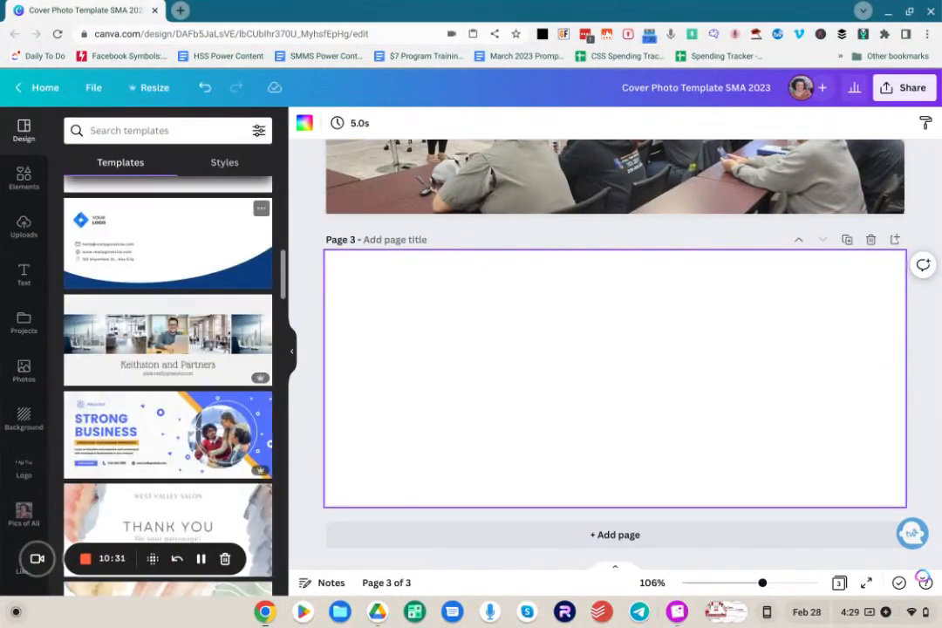
scroll(167, 375, "down", 5)
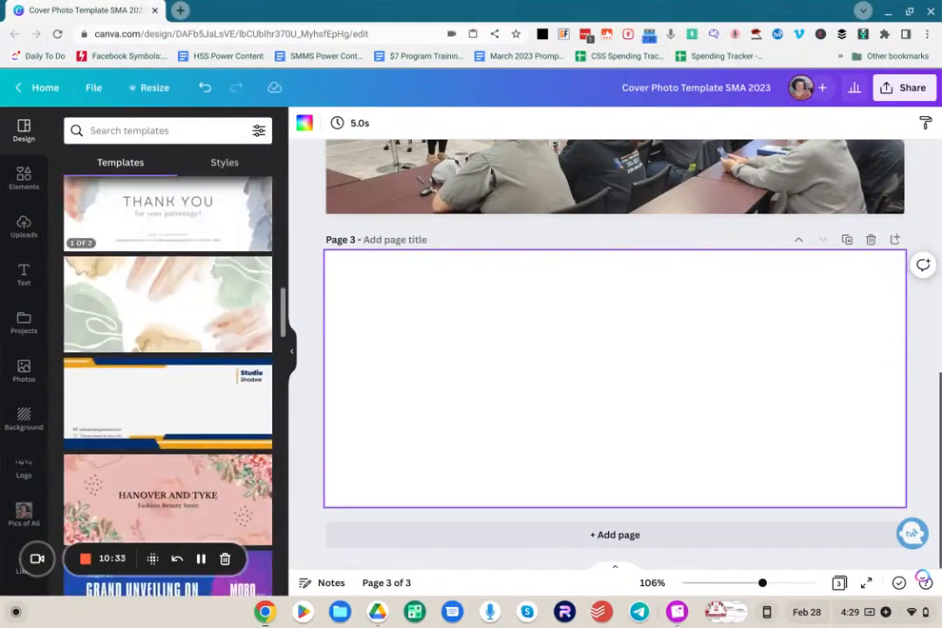
scroll(168, 375, "down", 5)
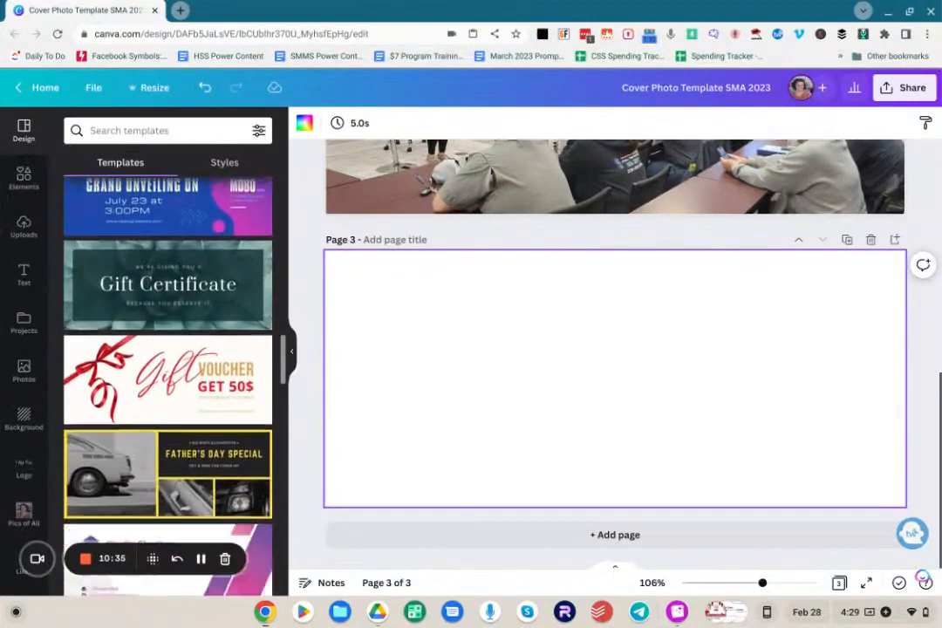
scroll(168, 384, "down", 5)
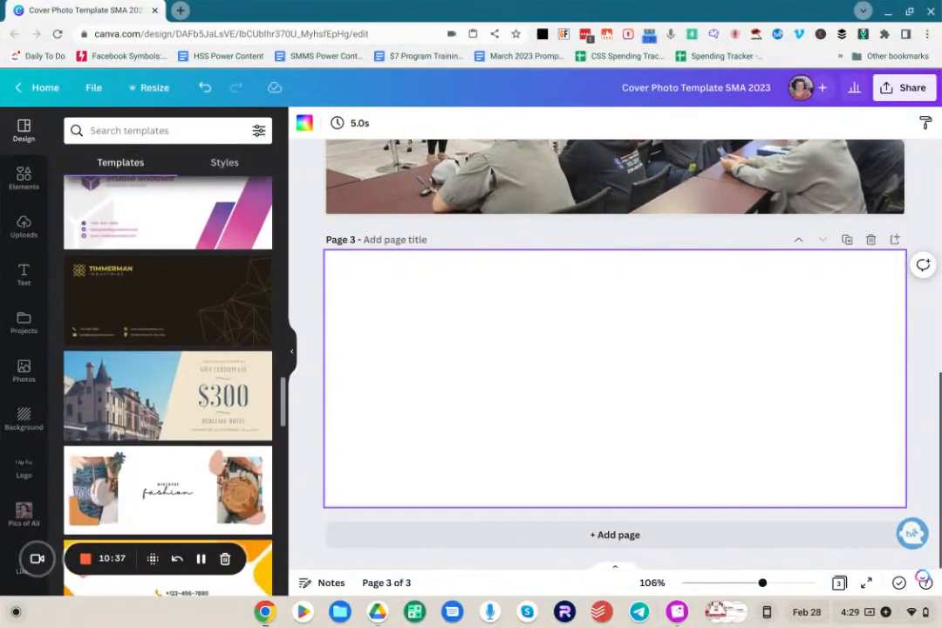
scroll(167, 384, "down", 3)
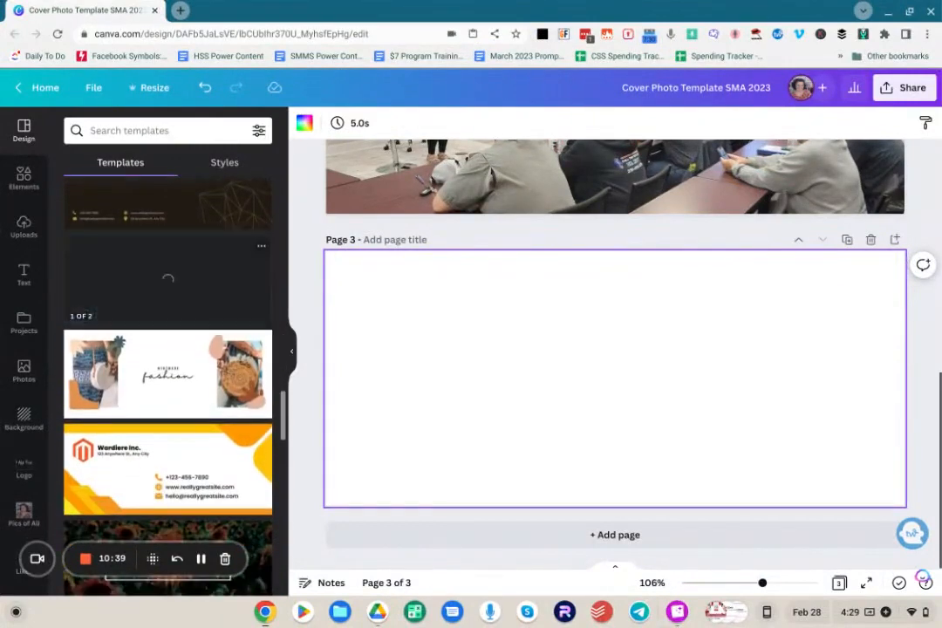
scroll(167, 384, "down", 3)
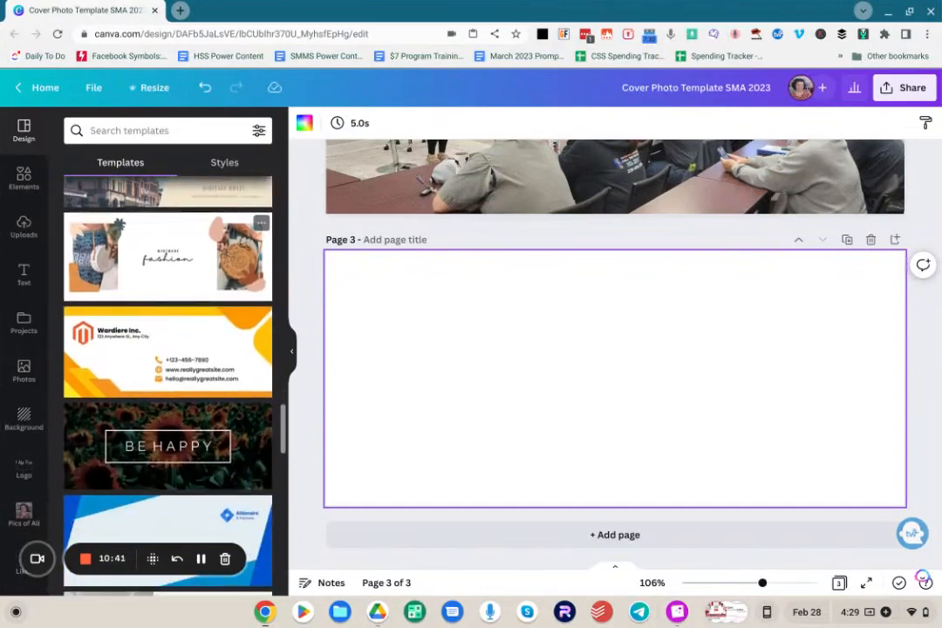
scroll(167, 384, "down", 5)
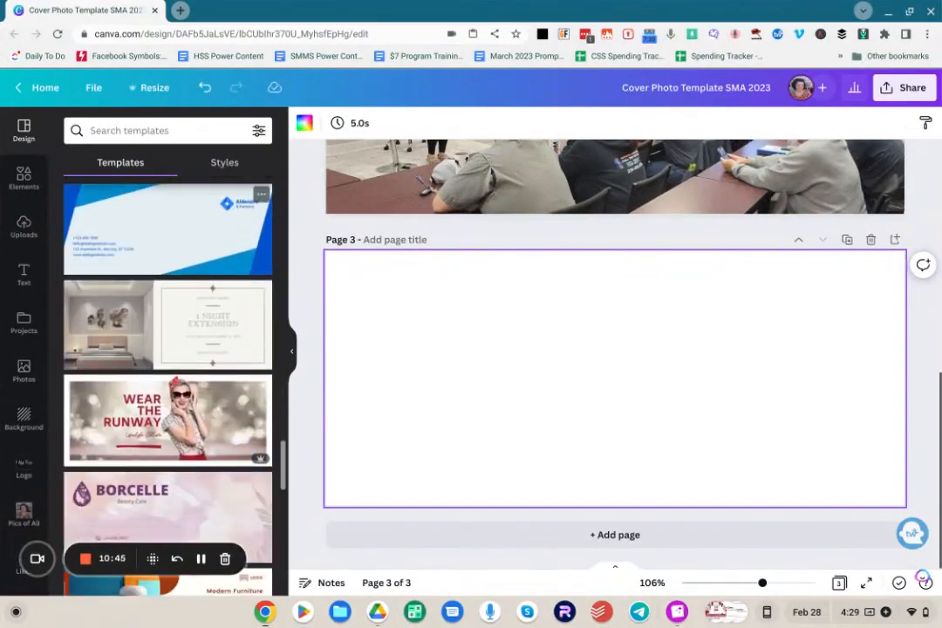
scroll(168, 384, "down", 3)
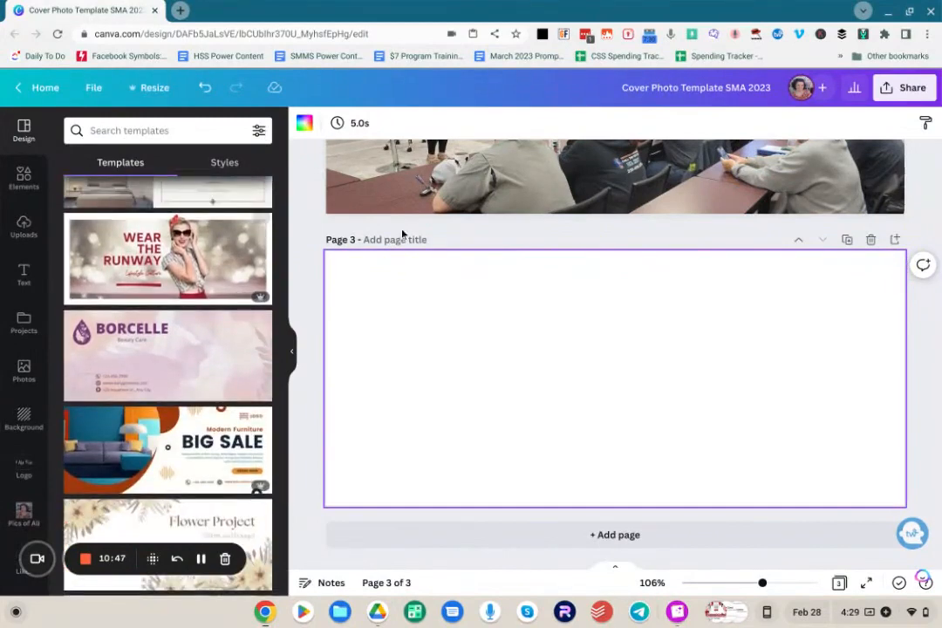
scroll(183, 296, "up", 2)
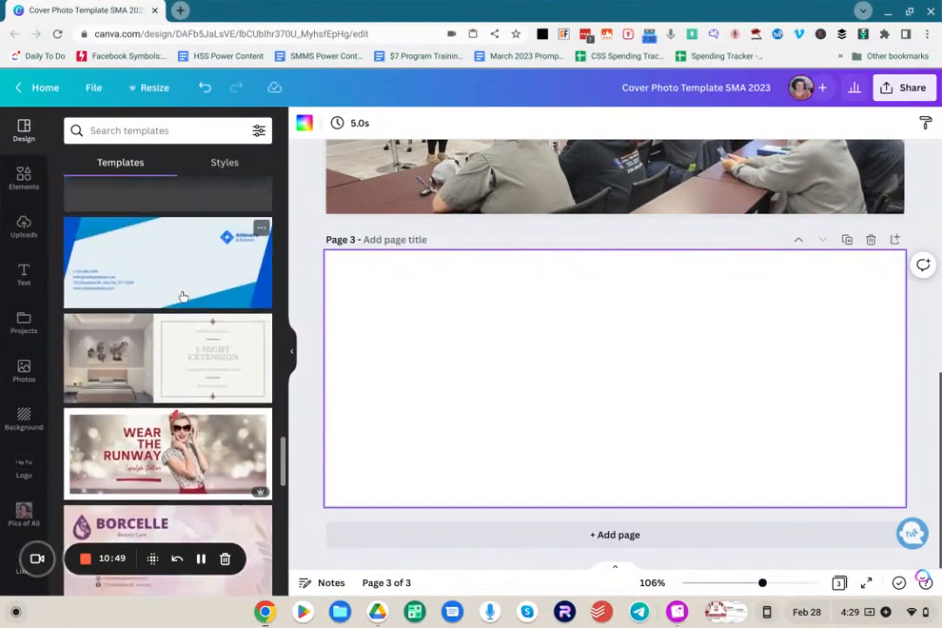
scroll(184, 297, "up", 1)
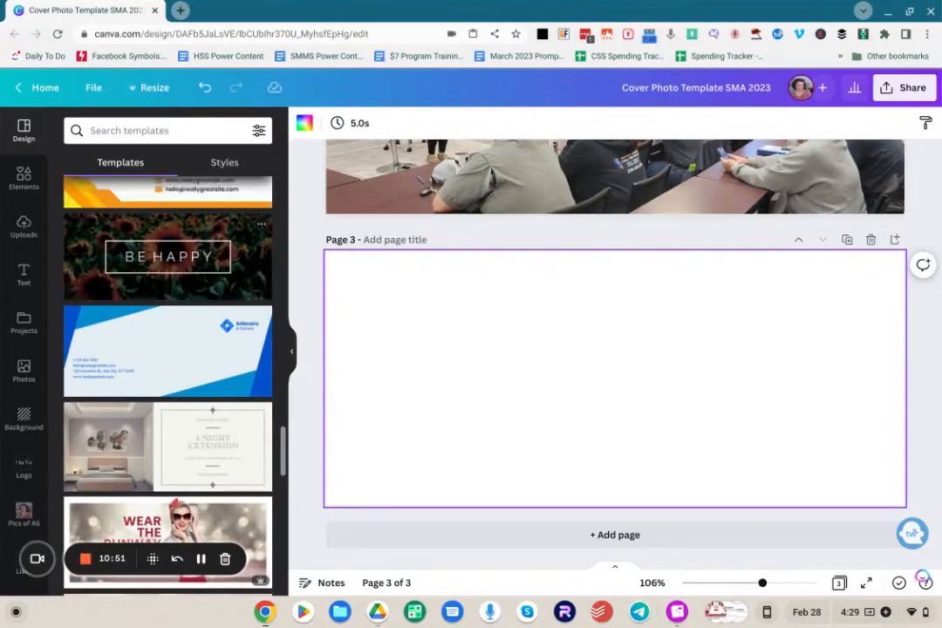
scroll(168, 384, "up", 2)
scroll(181, 342, "up", 2)
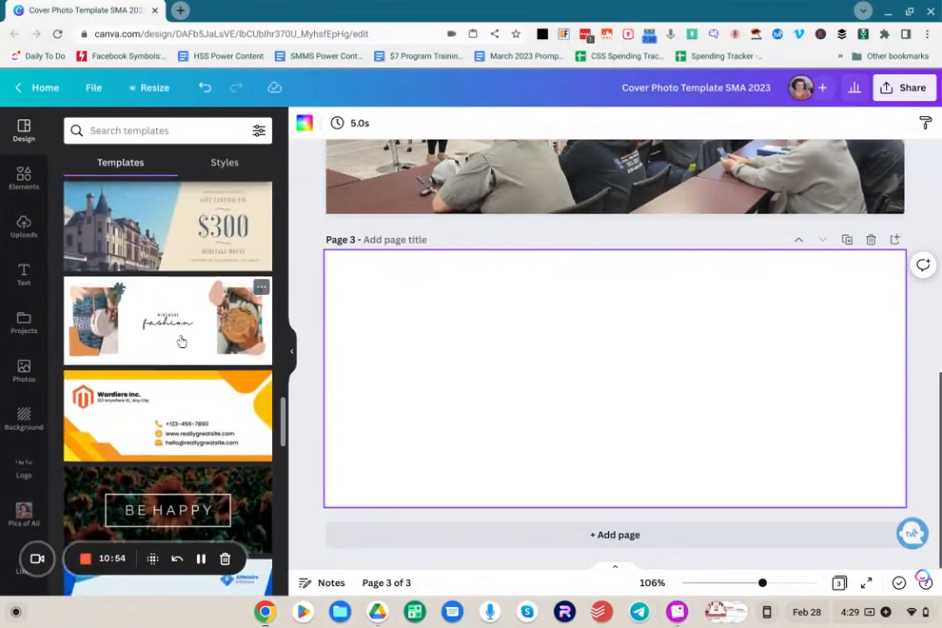
left_click(185, 397)
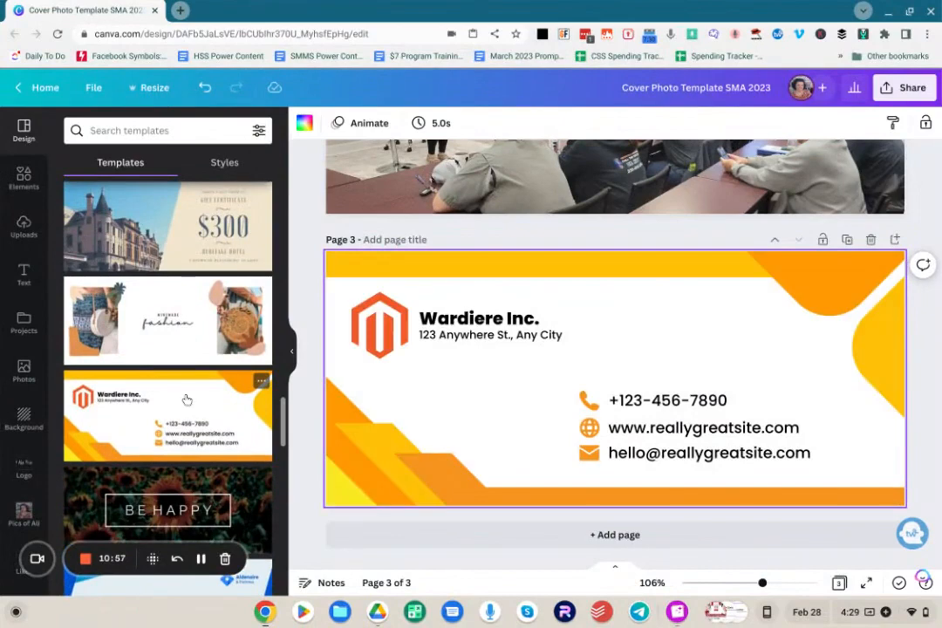
- Place the uploaded Safe Zone template image on page 3 and enlarge it to cover the whole page
left_click(24, 177)
left_click(21, 225)
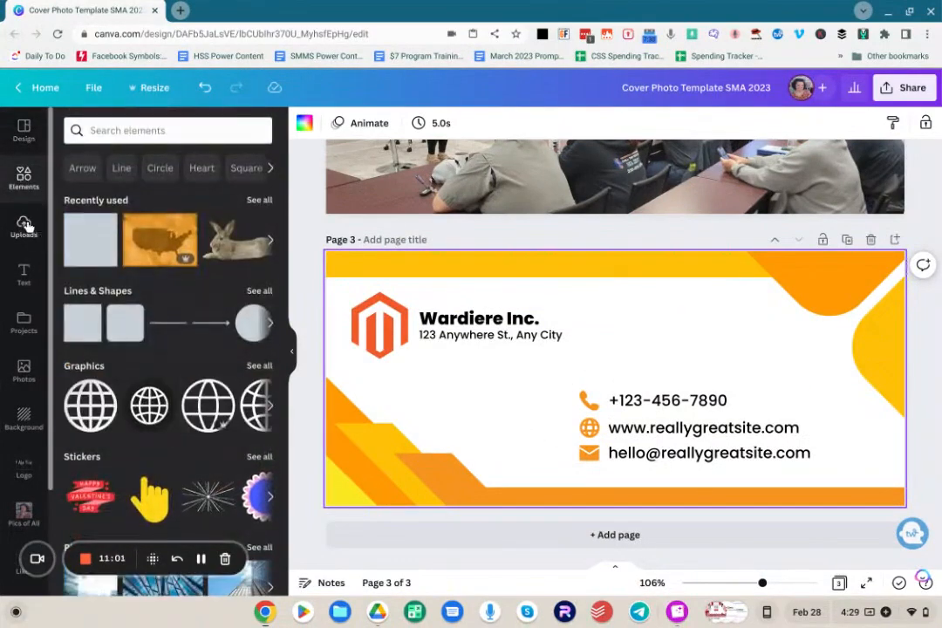
left_click(167, 273)
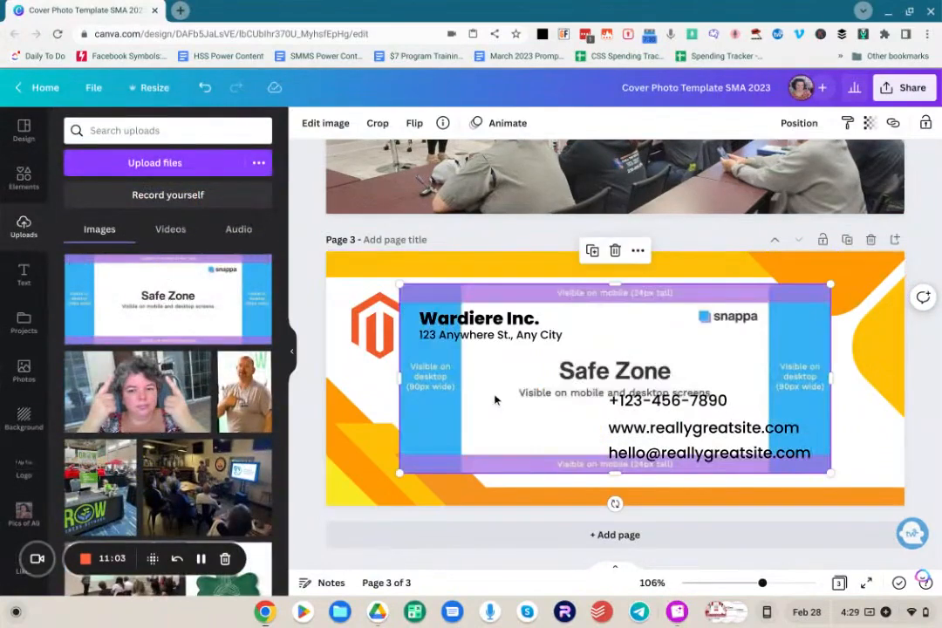
left_click_drag(399, 284, 327, 253)
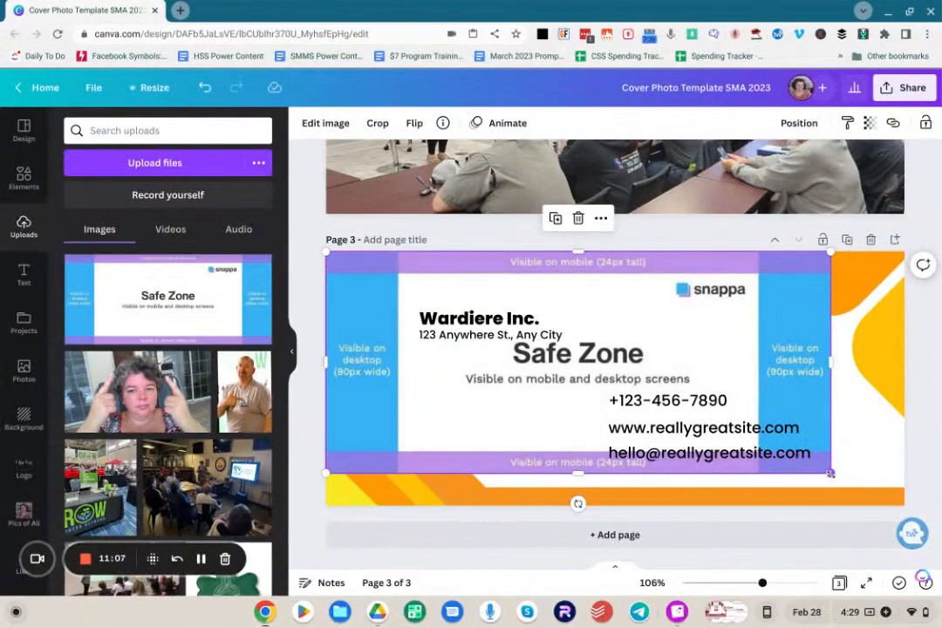
left_click_drag(831, 474, 905, 505)
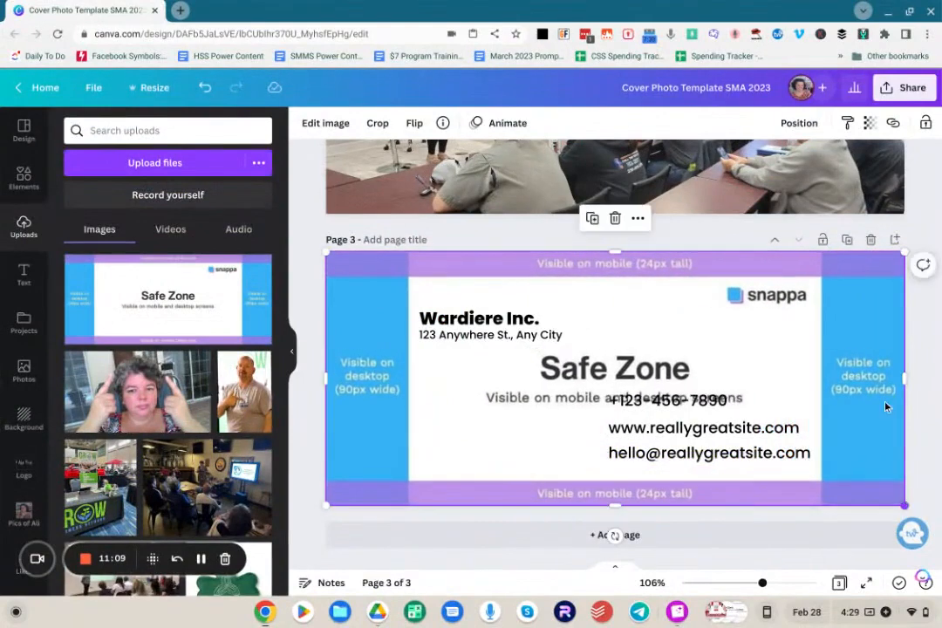
- Fade the page 3 Safe Zone overlay to a transparency of 20 to show the design beneath it
left_click(869, 122)
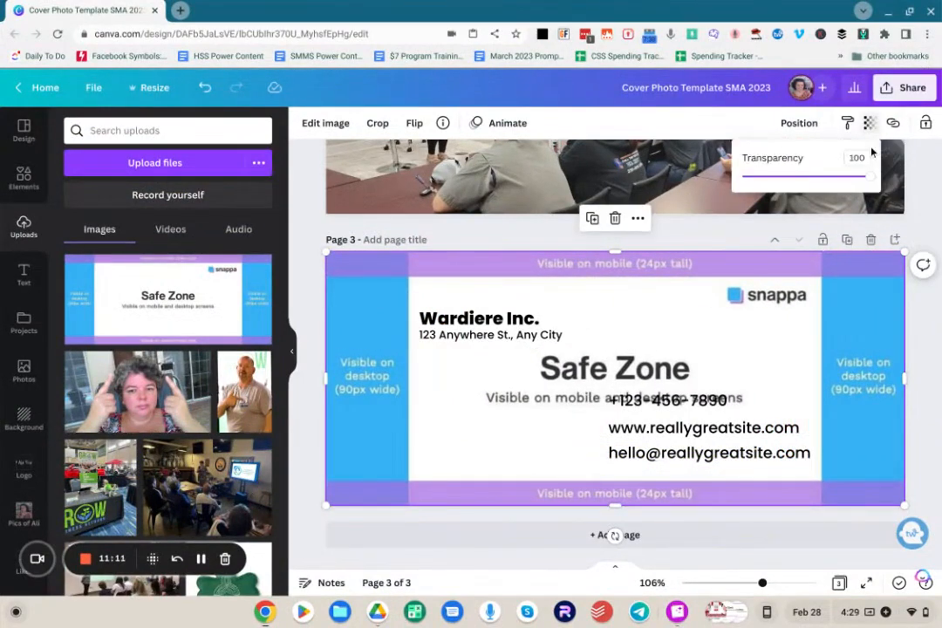
left_click_drag(870, 178, 803, 178)
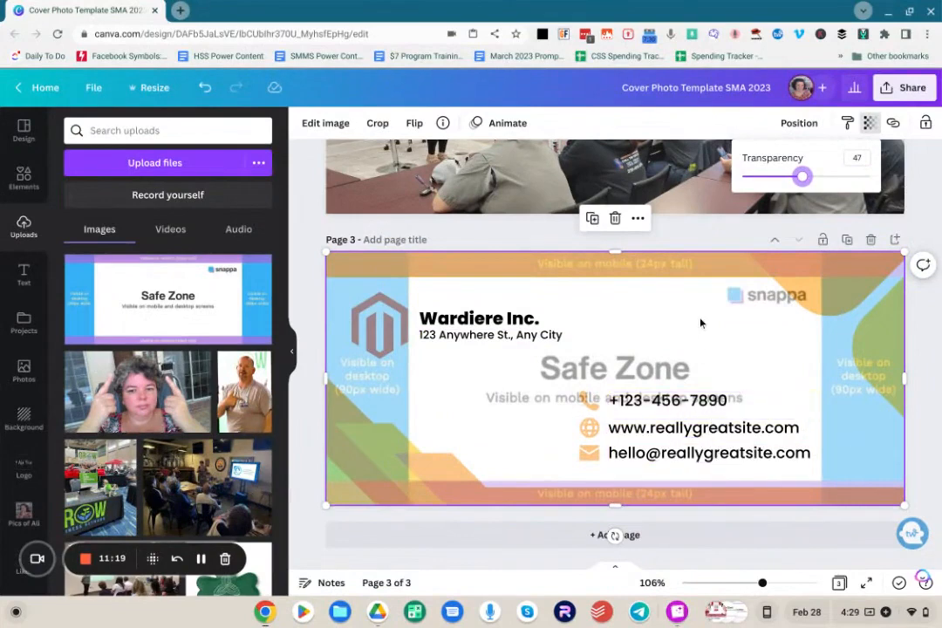
left_click_drag(807, 177, 768, 178)
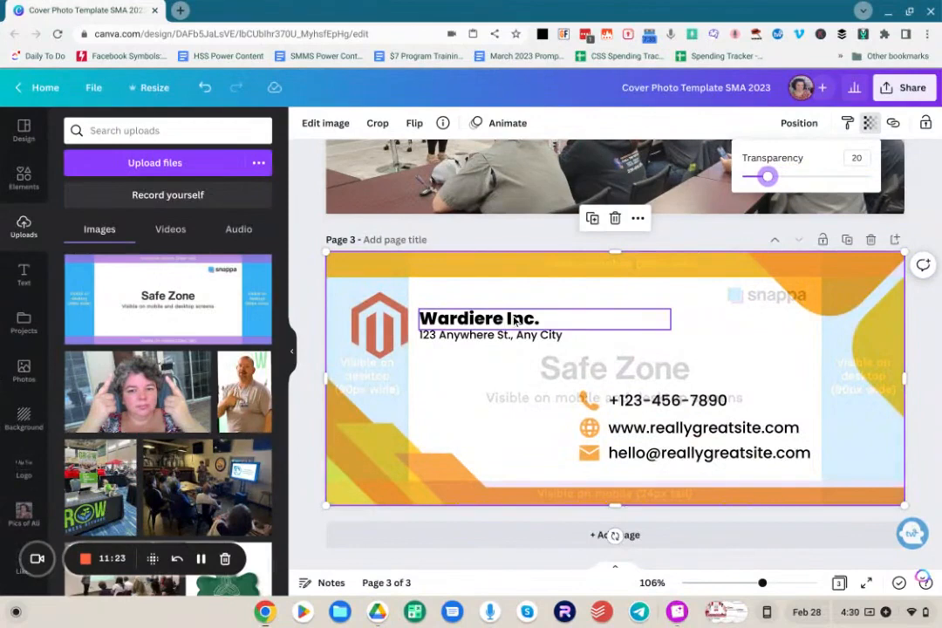
- Slide the Safe Zone overlay aside, shift the company name, address and logo right toward the safe area, and realign the overlay with the page
left_click_drag(515, 321, 789, 319)
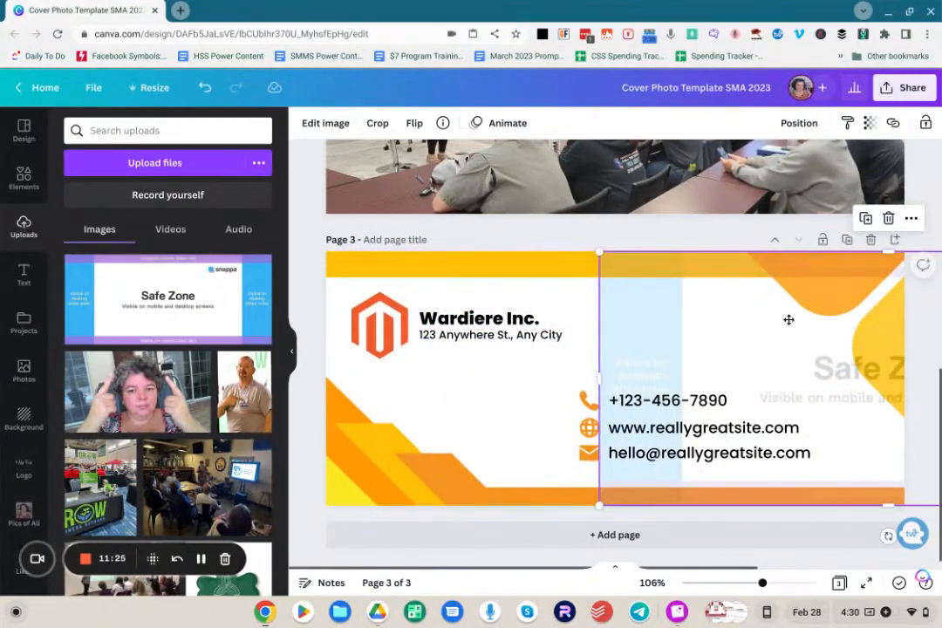
left_click_drag(484, 327, 553, 333)
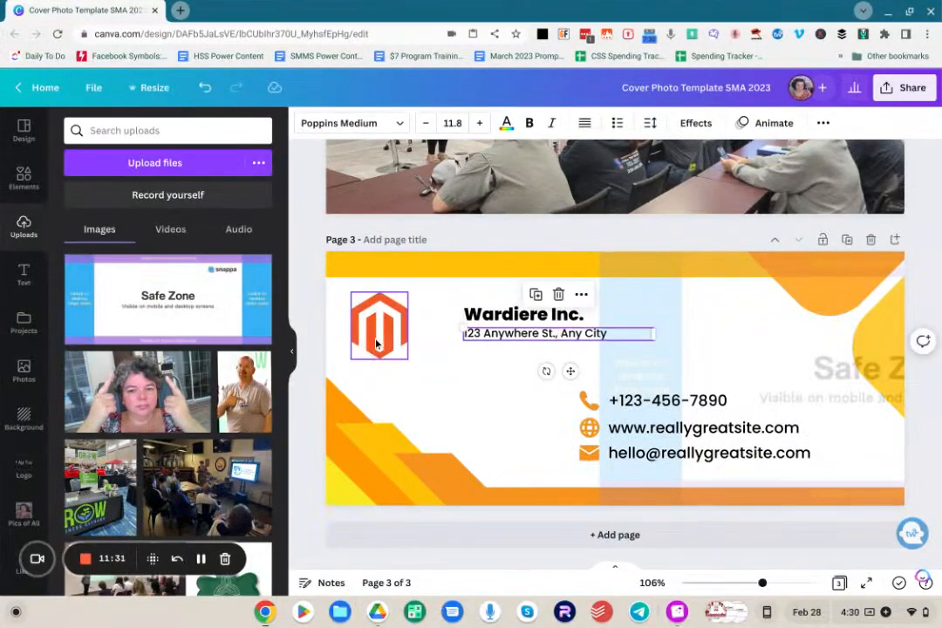
left_click_drag(376, 345, 421, 339)
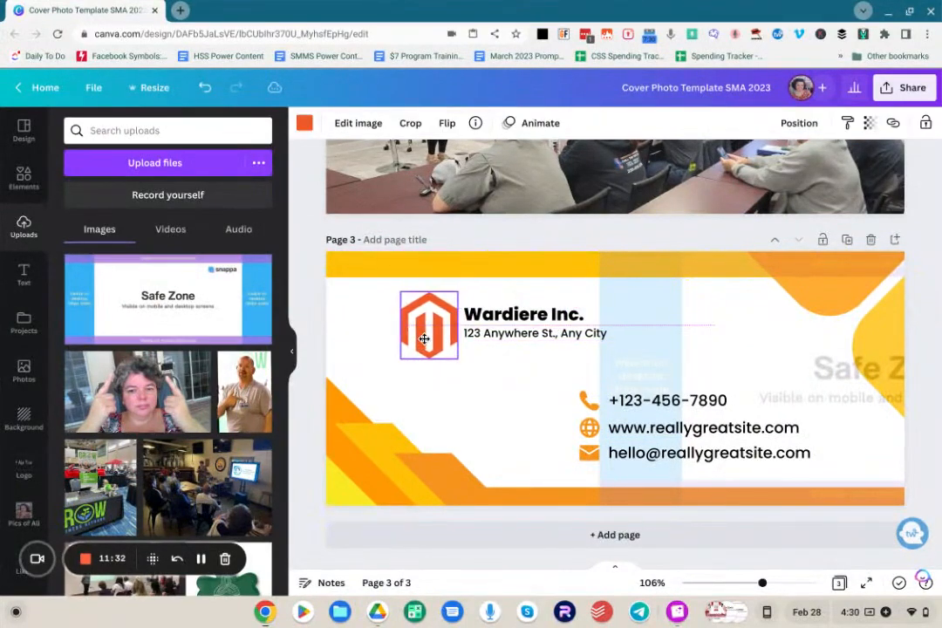
left_click(759, 354)
left_click_drag(759, 354, 485, 349)
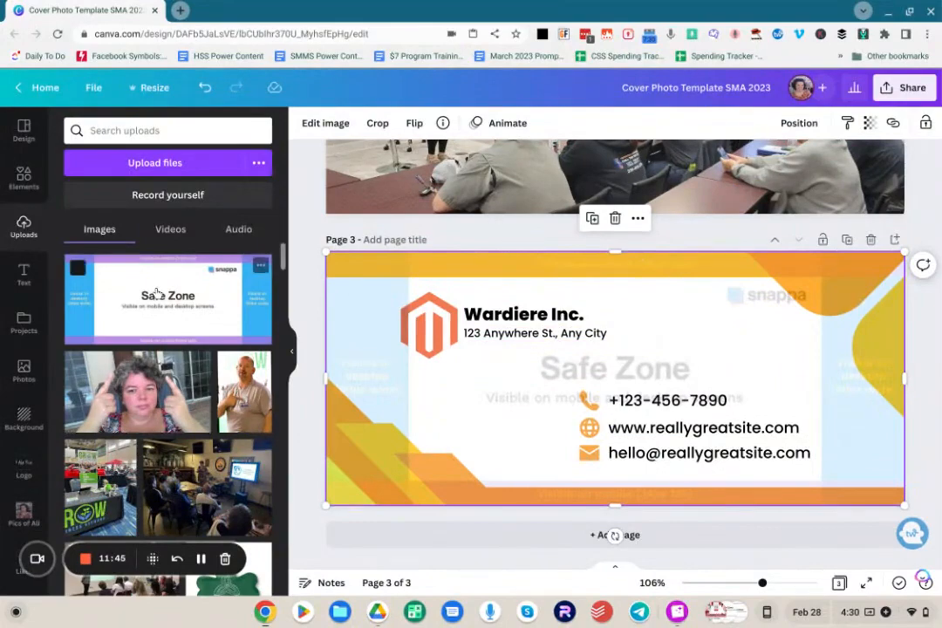
- Replace the page 3 design with the recently used Keithston and Partners template
left_click(25, 130)
scroll(170, 265, "down", 5)
scroll(169, 265, "up", 5)
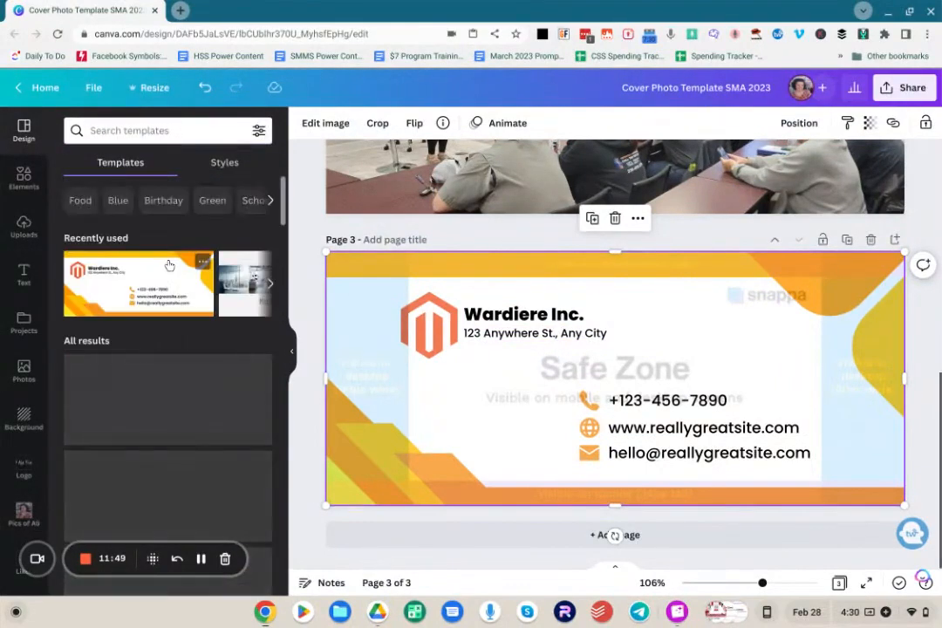
left_click(239, 292)
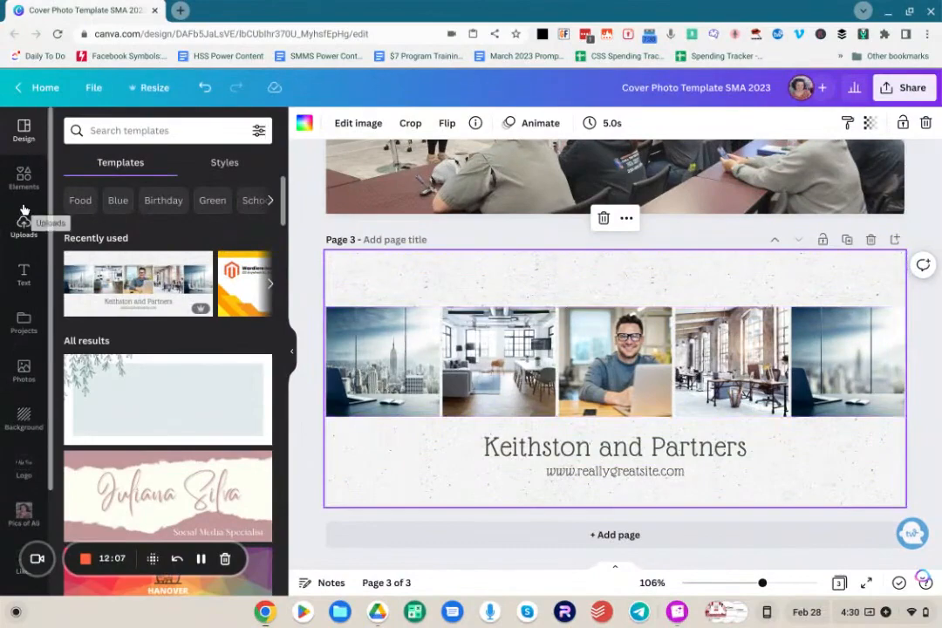
- Place the uploaded Safe Zone image over the Keithston and Partners design on page 3 and enlarge it to 820 by 360
left_click(24, 228)
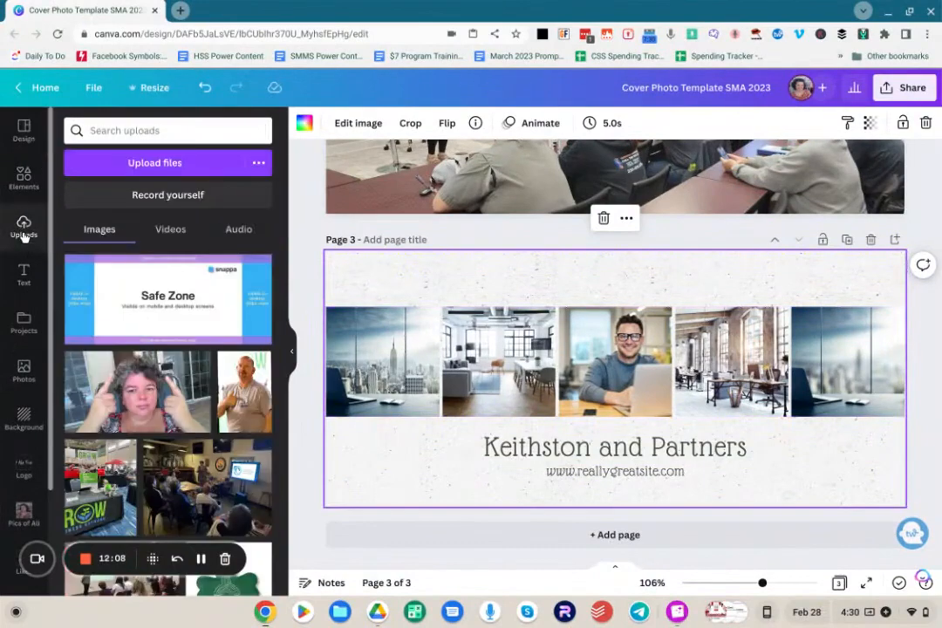
left_click(167, 296)
left_click_drag(399, 283, 325, 252)
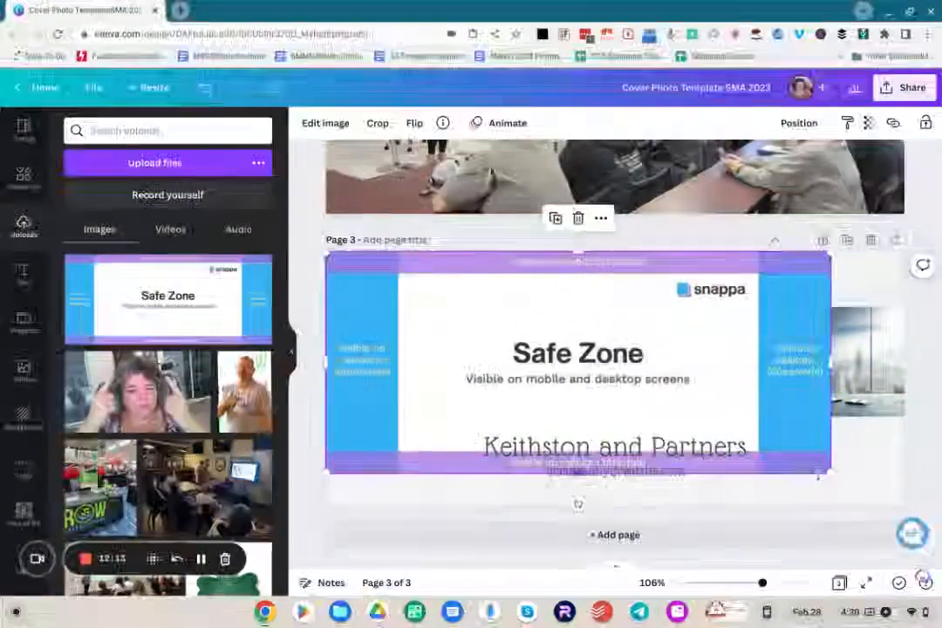
left_click_drag(831, 472, 905, 504)
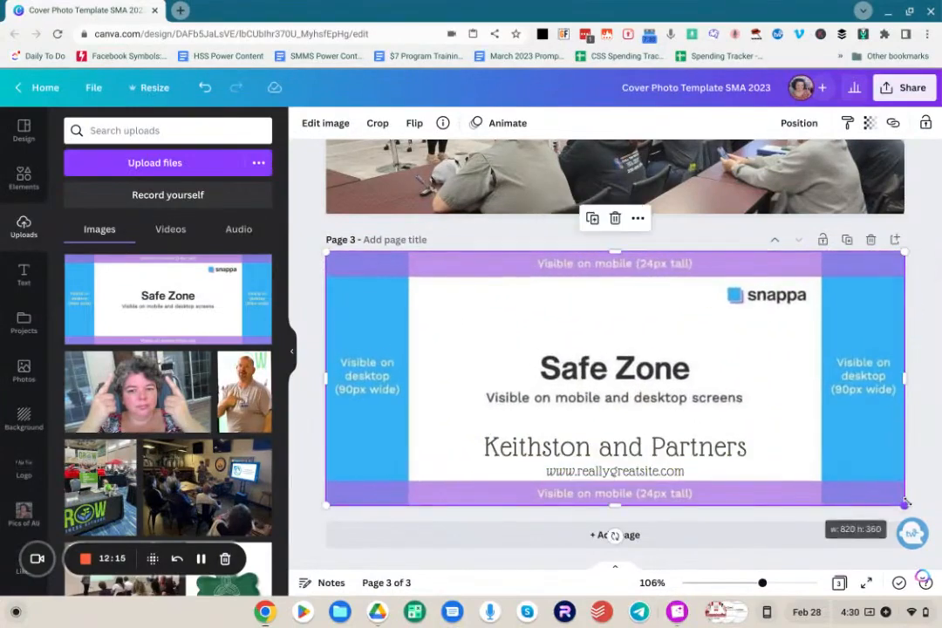
- Set the Safe Zone overlay's transparency to 45 to check the design beneath it, and delete the overlay
left_click(869, 124)
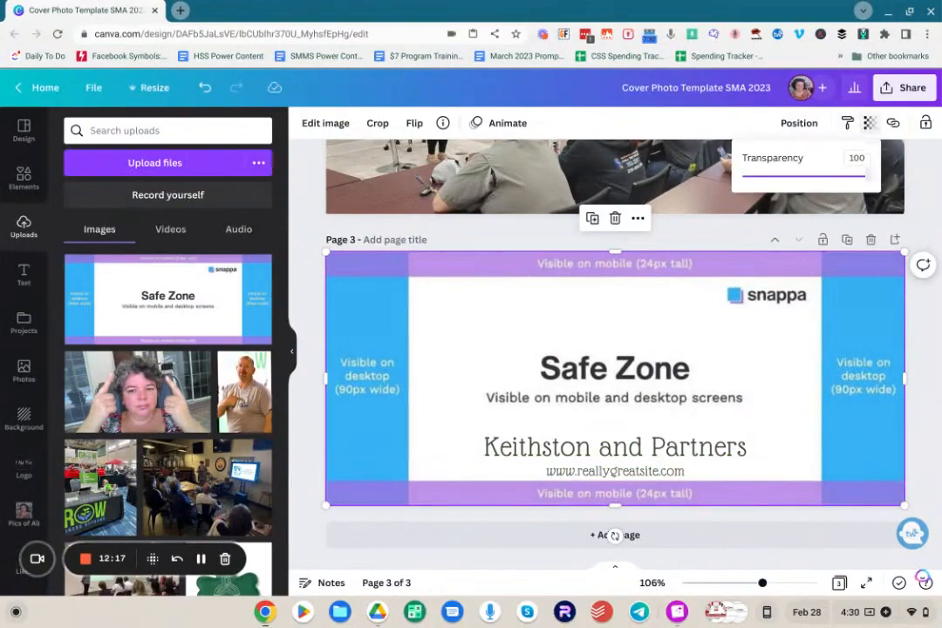
left_click_drag(873, 183, 799, 180)
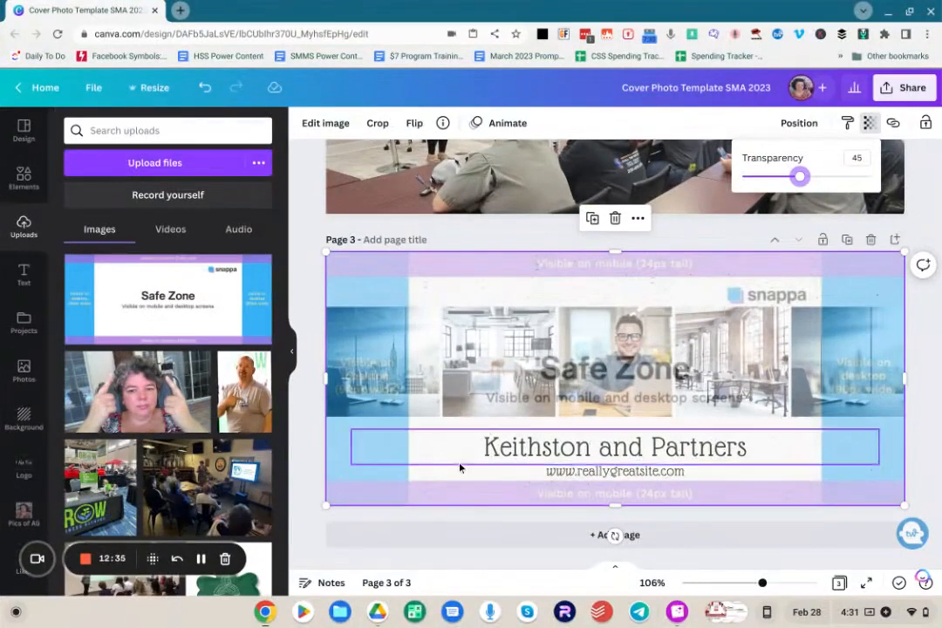
key("Delete")
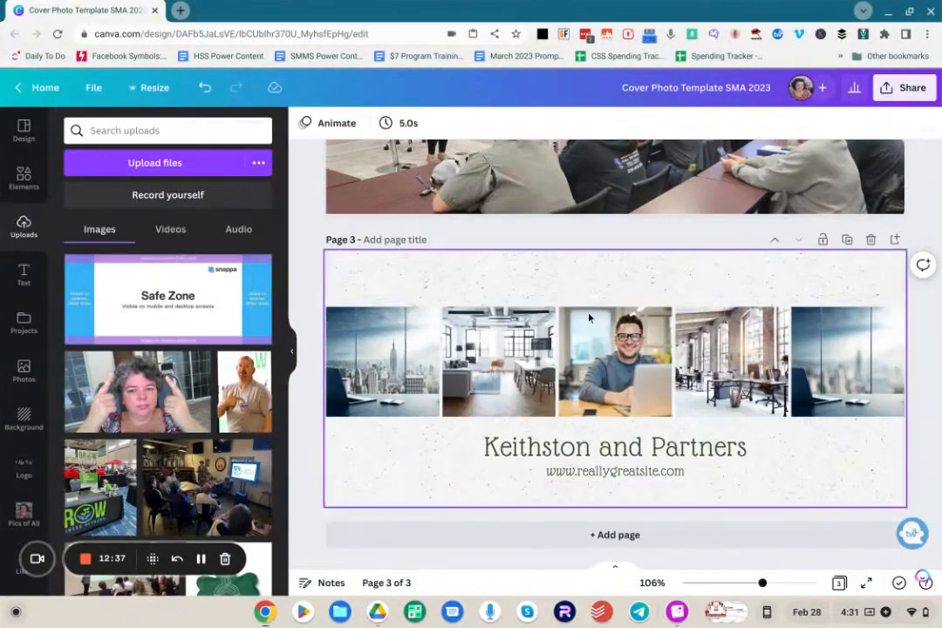
- Browse the ready-made templates and replace the page 3 design with the Weekly Recipe Ideas template
left_click(22, 128)
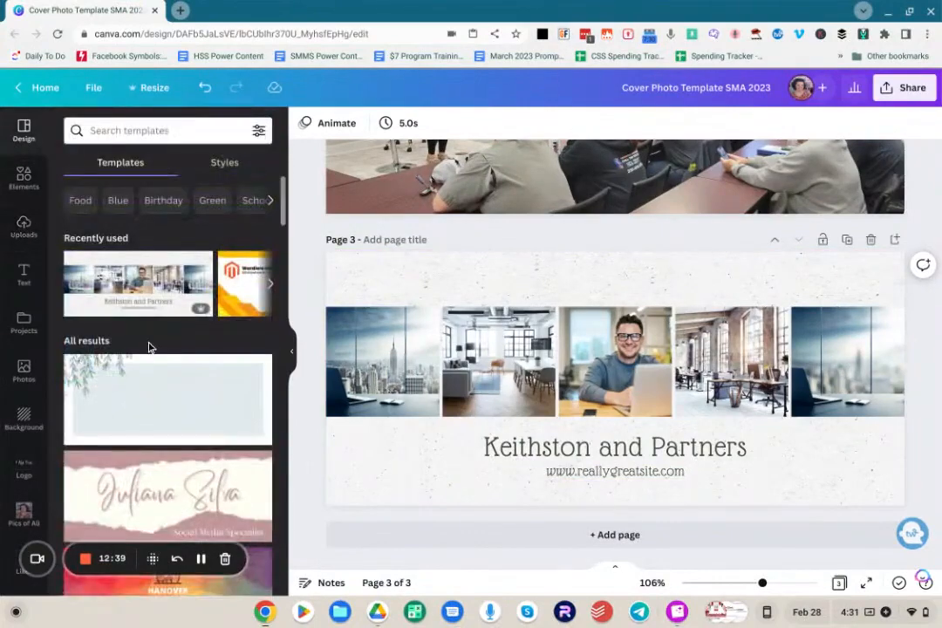
scroll(148, 347, "down", 10)
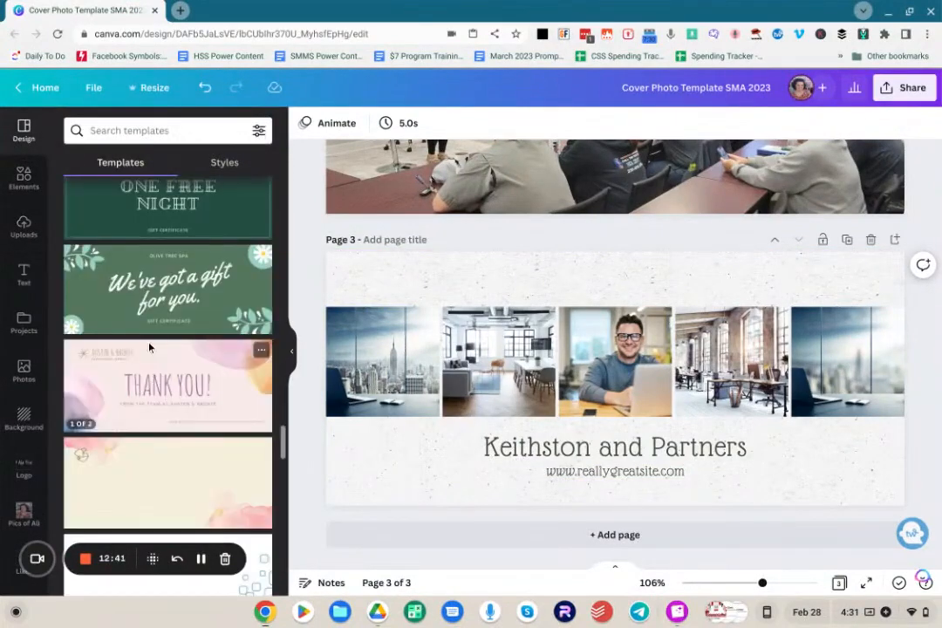
scroll(149, 347, "down", 3)
scroll(204, 262, "down", 5)
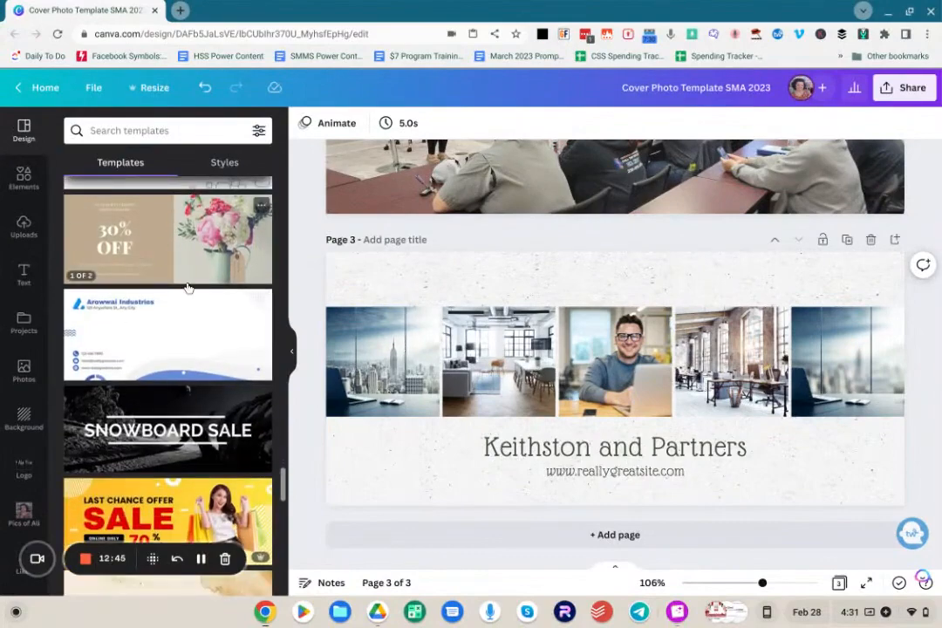
scroll(157, 290, "down", 3)
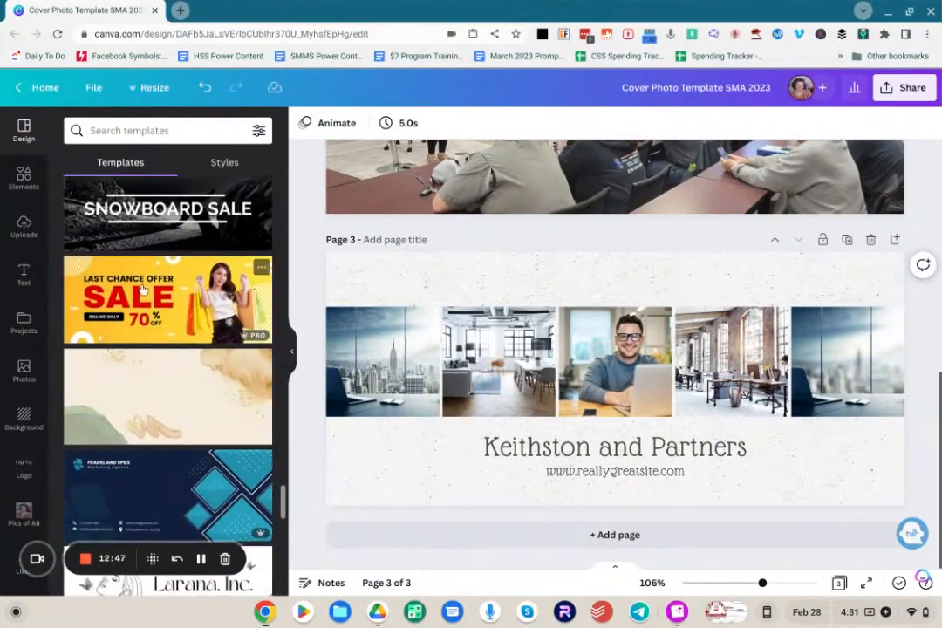
scroll(131, 334, "down", 6)
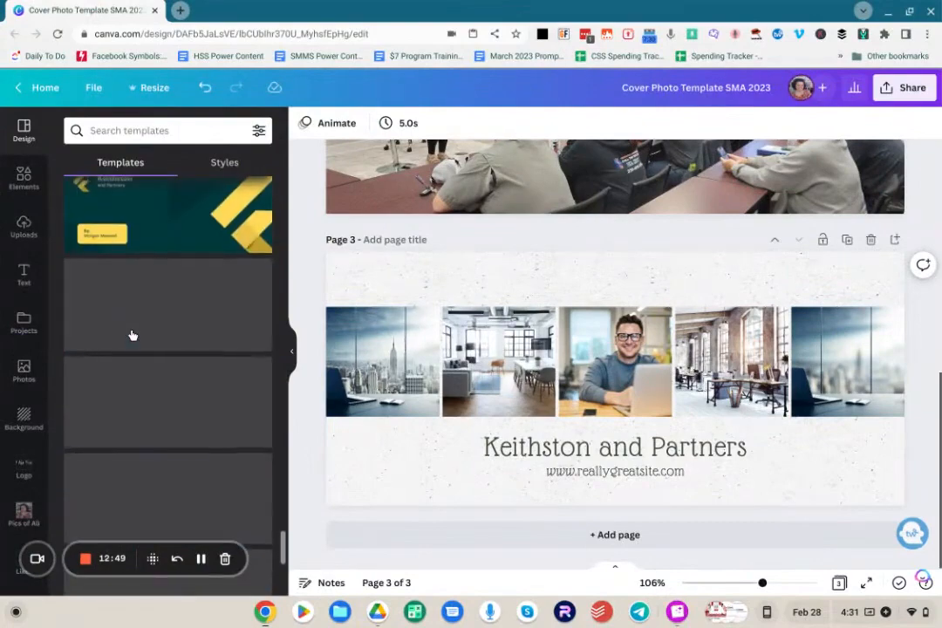
scroll(131, 335, "down", 3)
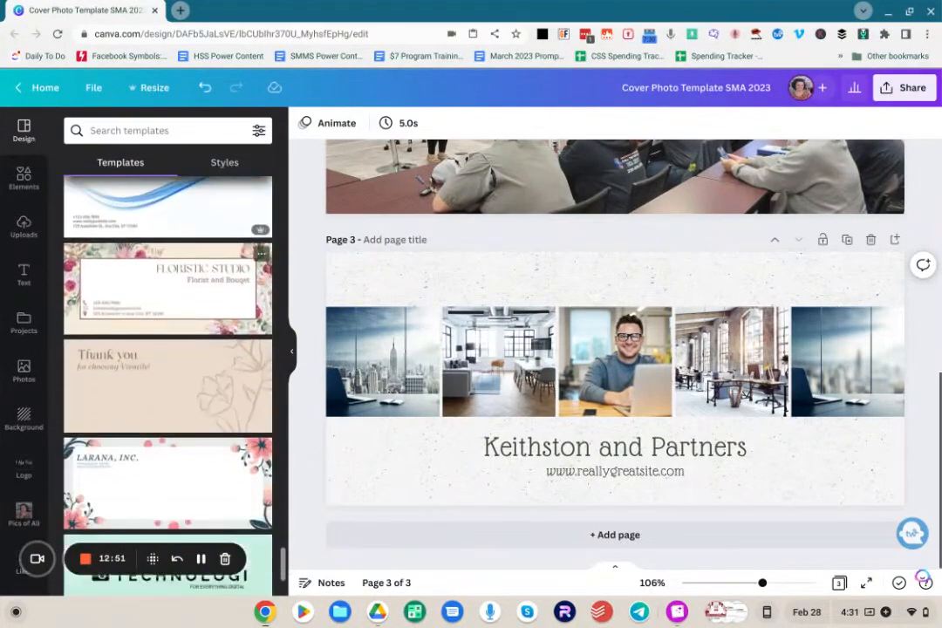
scroll(132, 335, "down", 3)
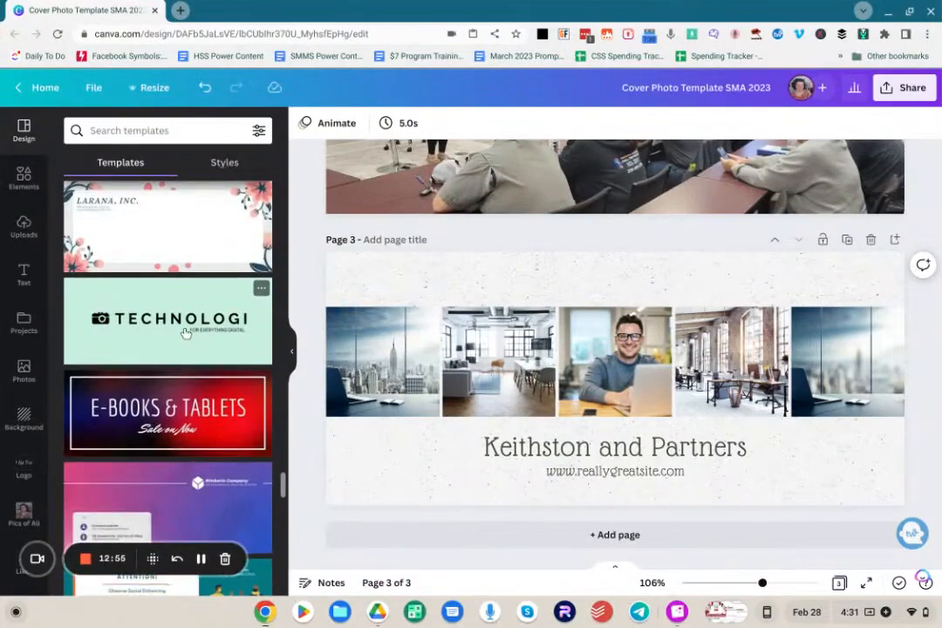
scroll(171, 335, "down", 5)
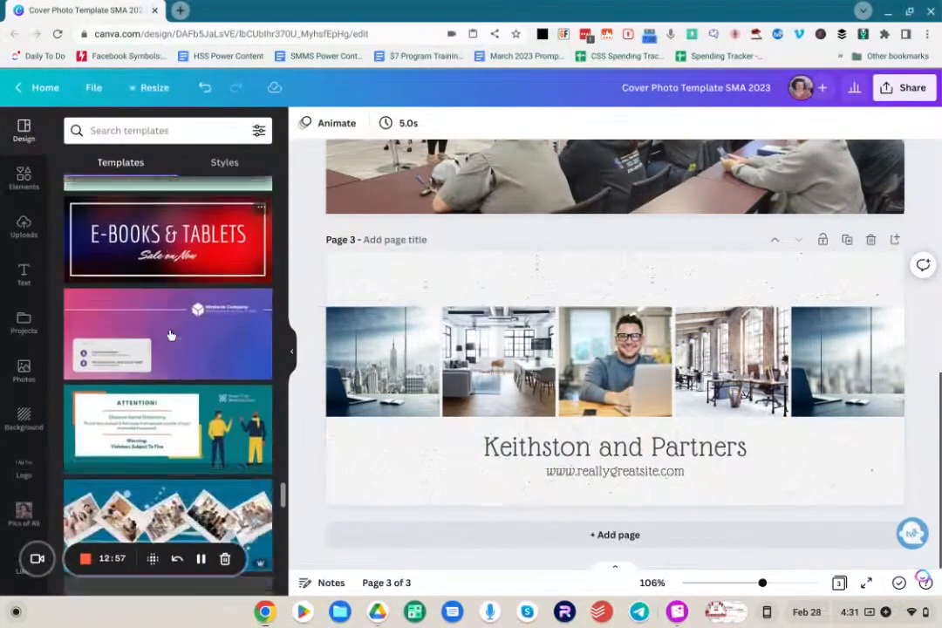
scroll(185, 246, "up", 5)
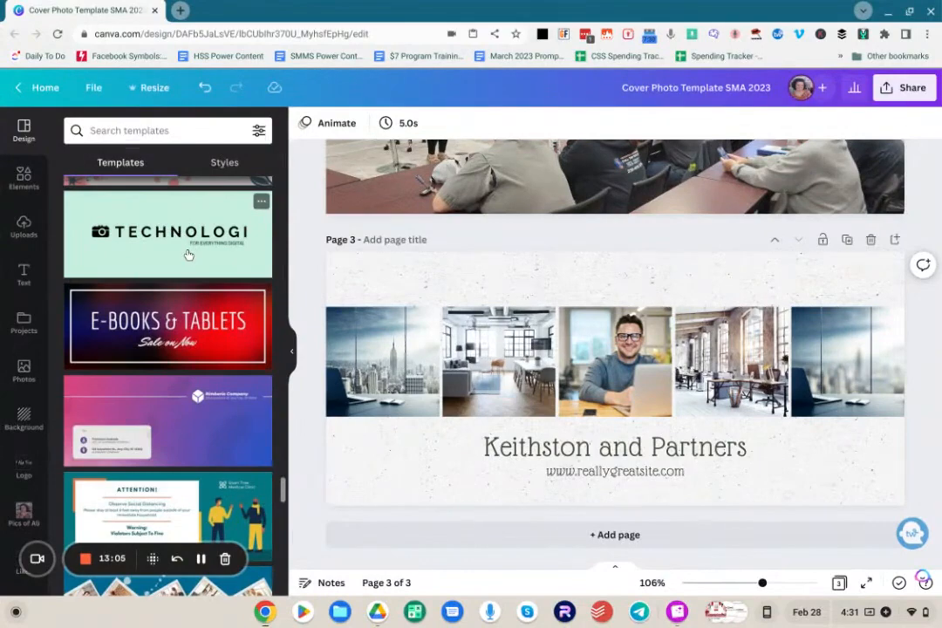
scroll(189, 255, "down", 10)
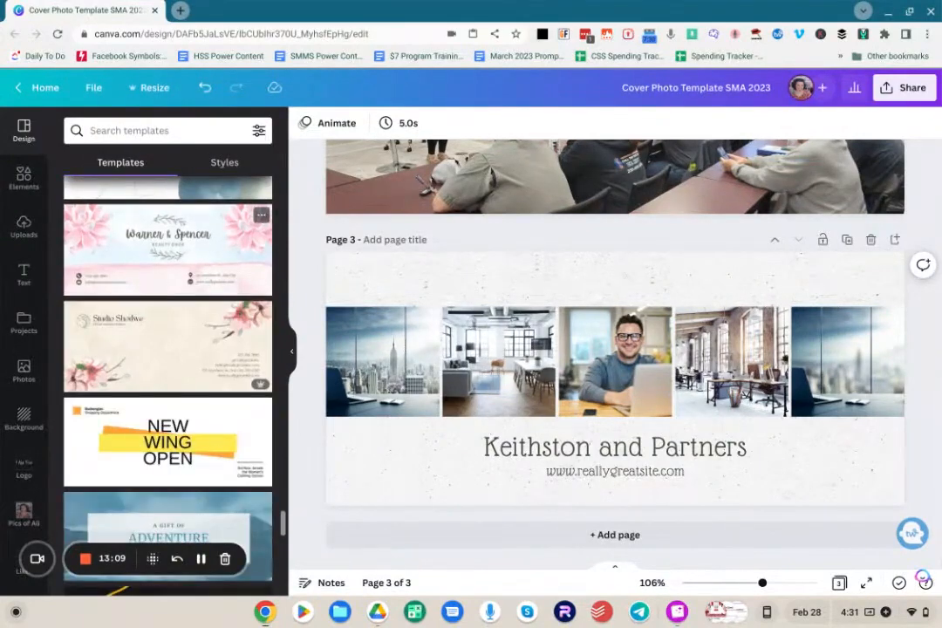
scroll(168, 349, "down", 10)
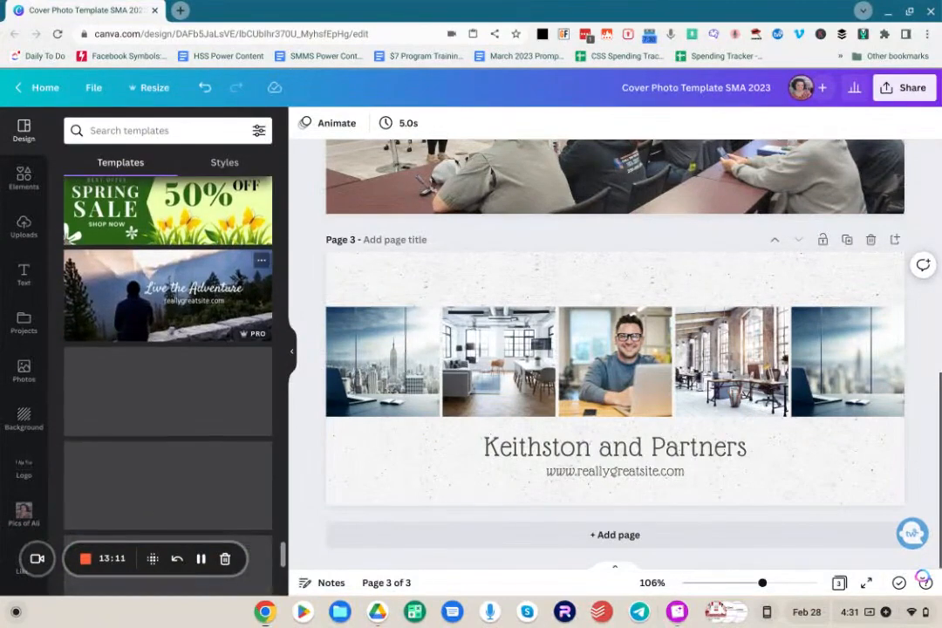
scroll(114, 324, "down", 1)
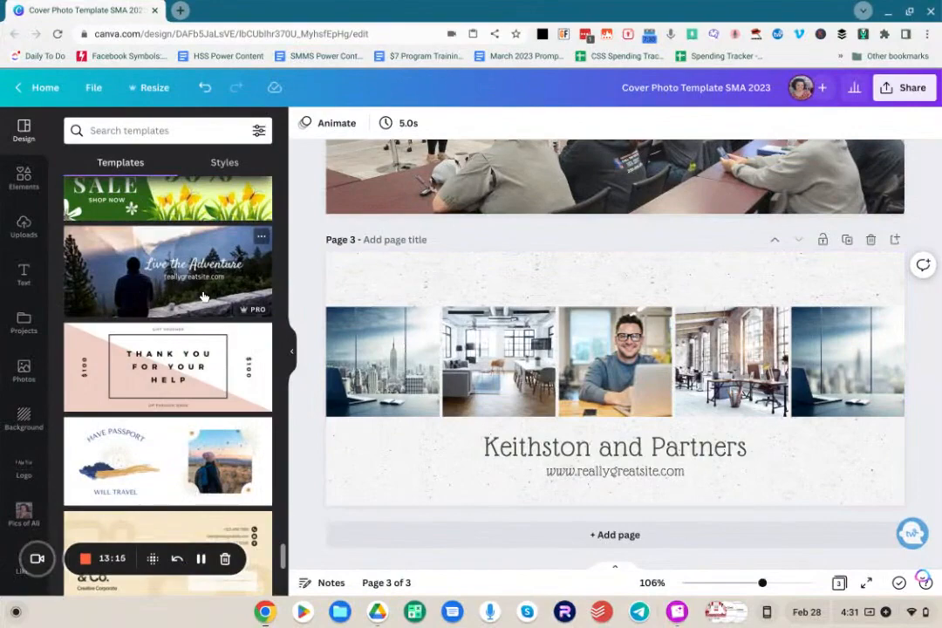
scroll(205, 283, "down", 3)
scroll(204, 298, "down", 1)
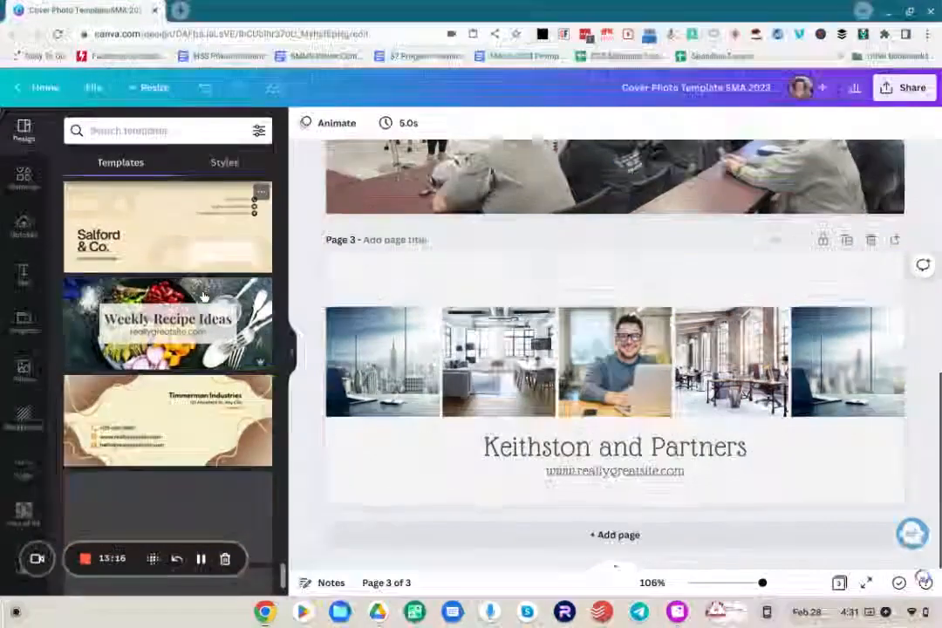
left_click(137, 356)
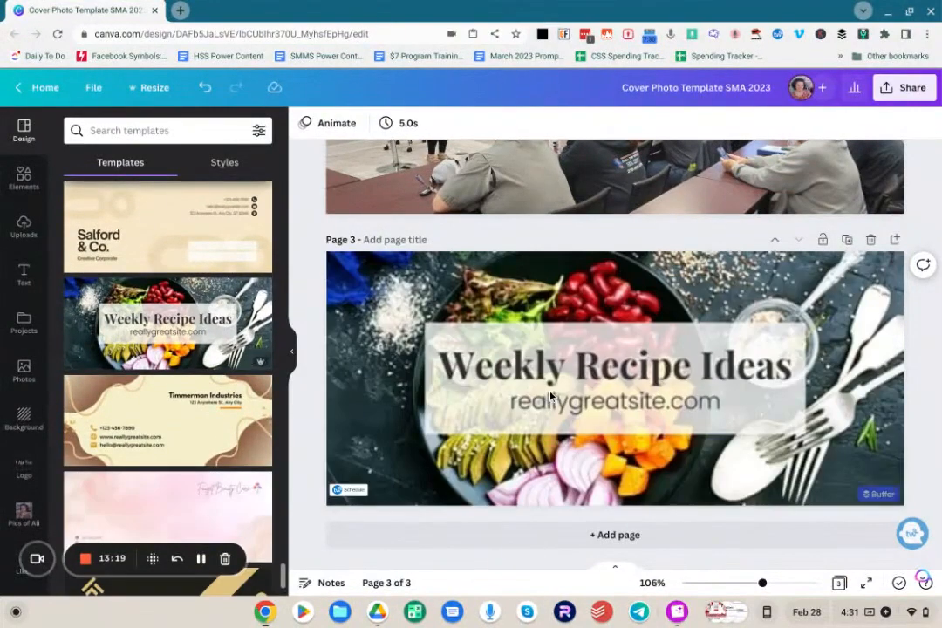
left_click(447, 319)
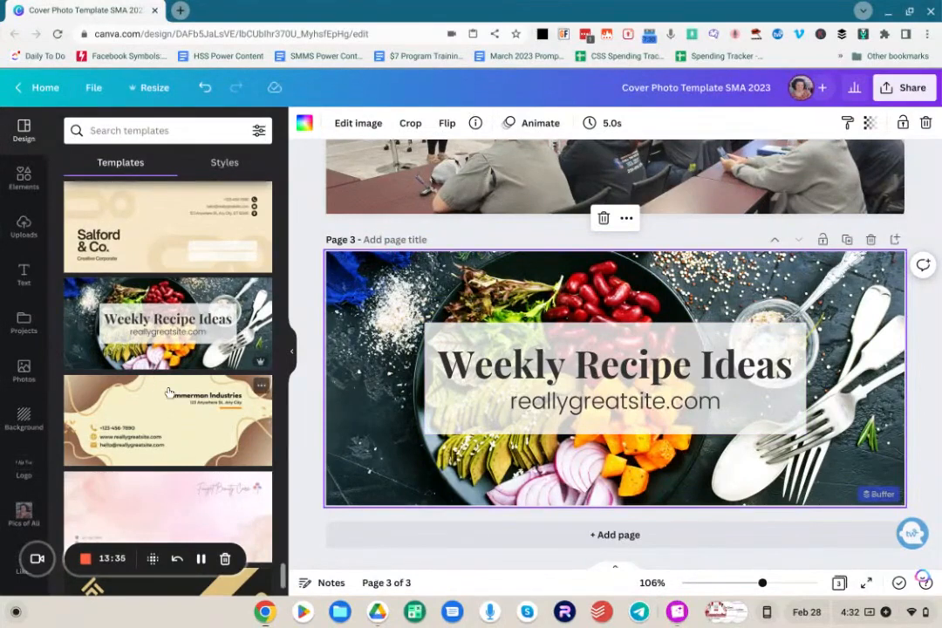
- Find the STAY FRESH fruit template among the ready-made designs and replace the current page 3 with it
scroll(169, 393, "down", 2)
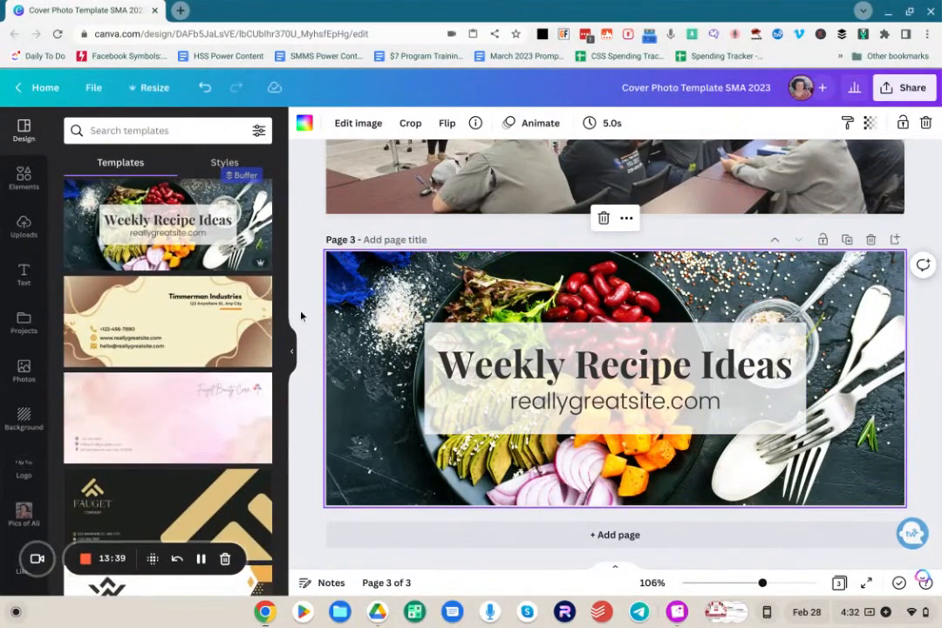
scroll(122, 481, "down", 6)
scroll(122, 481, "down", 8)
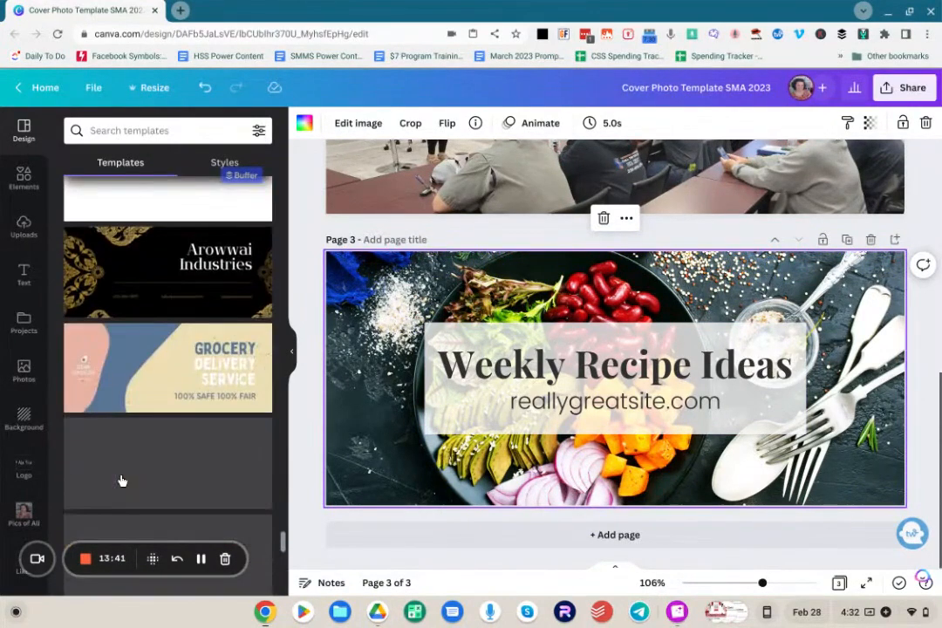
scroll(168, 384, "down", 6)
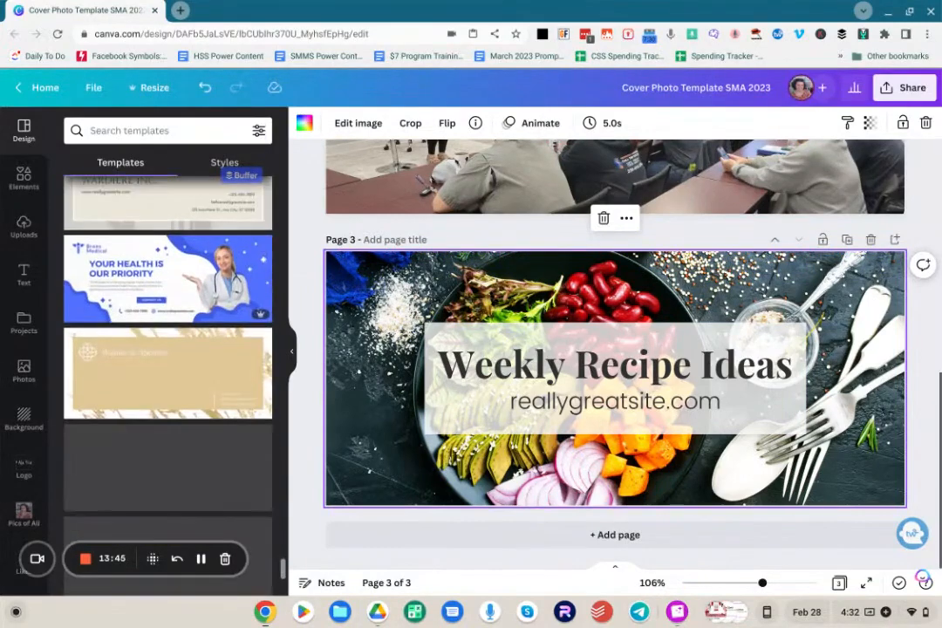
scroll(167, 384, "down", 5)
scroll(167, 384, "down", 4)
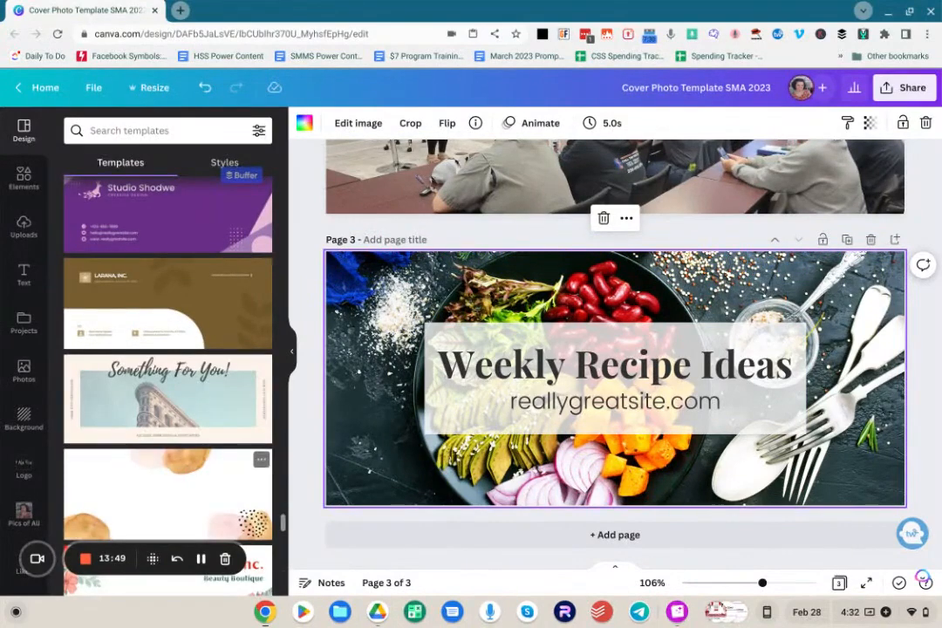
scroll(168, 384, "down", 5)
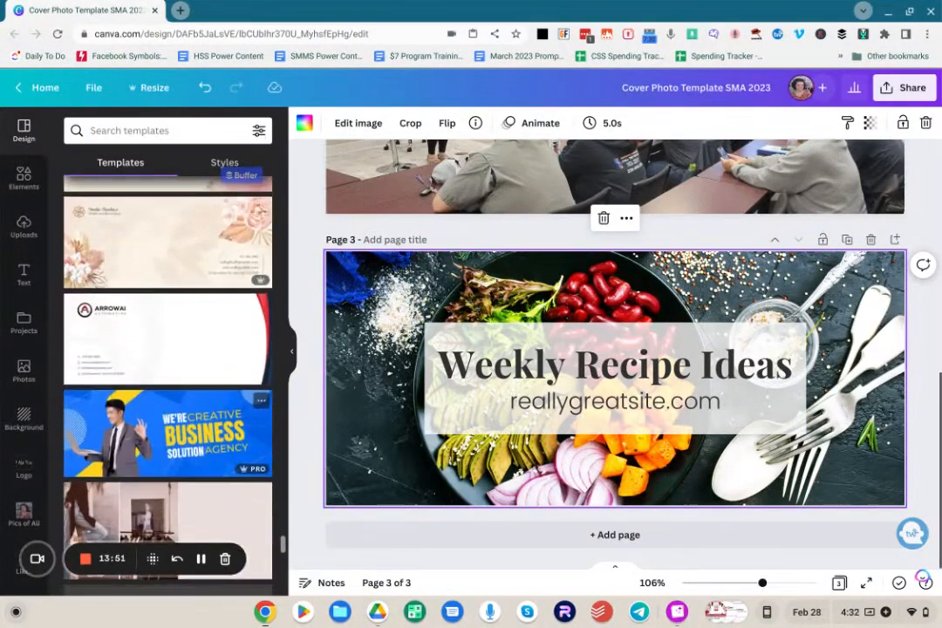
scroll(204, 385, "down", 3)
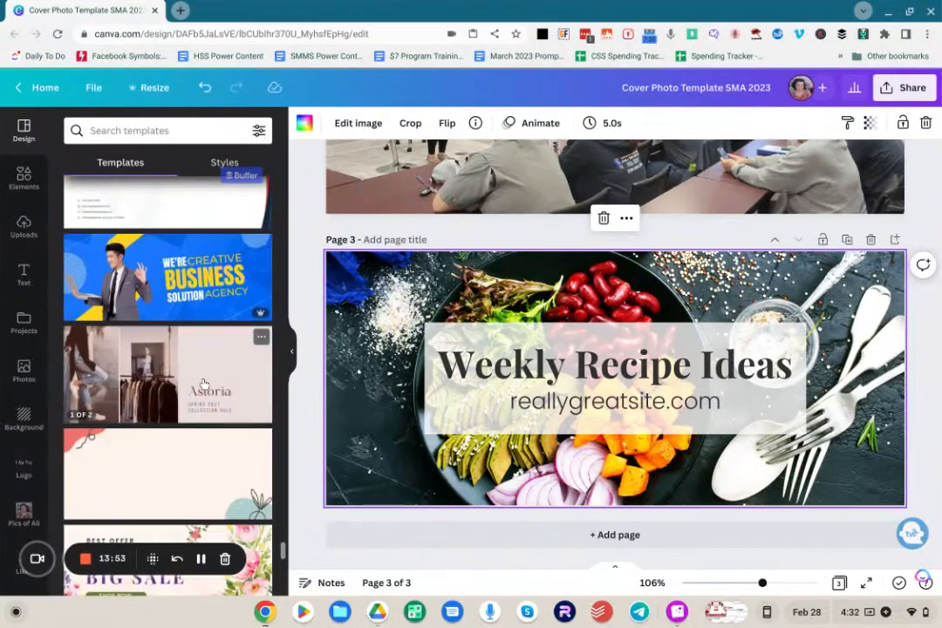
scroll(203, 385, "down", 2)
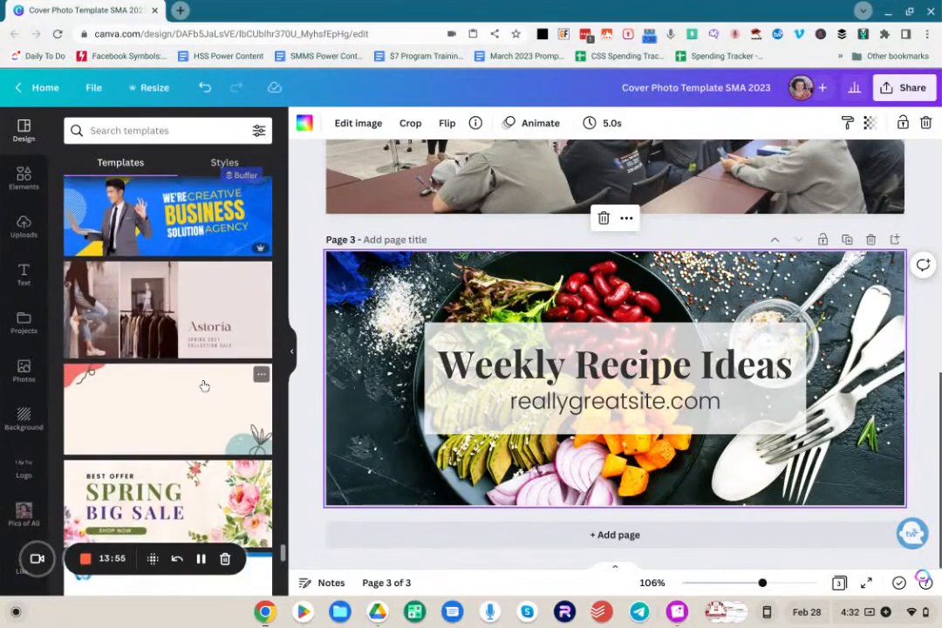
scroll(203, 386, "down", 6)
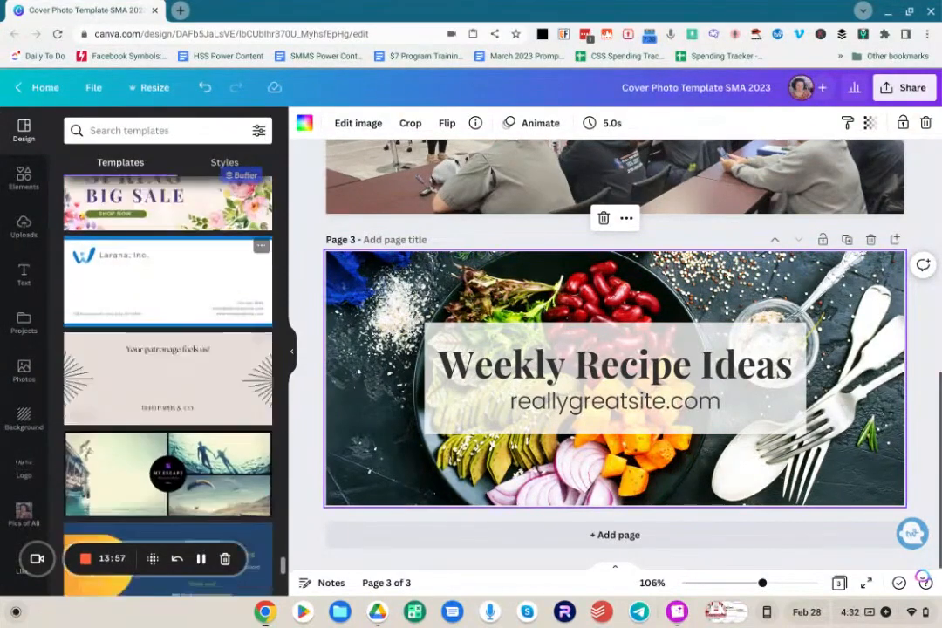
scroll(204, 385, "down", 5)
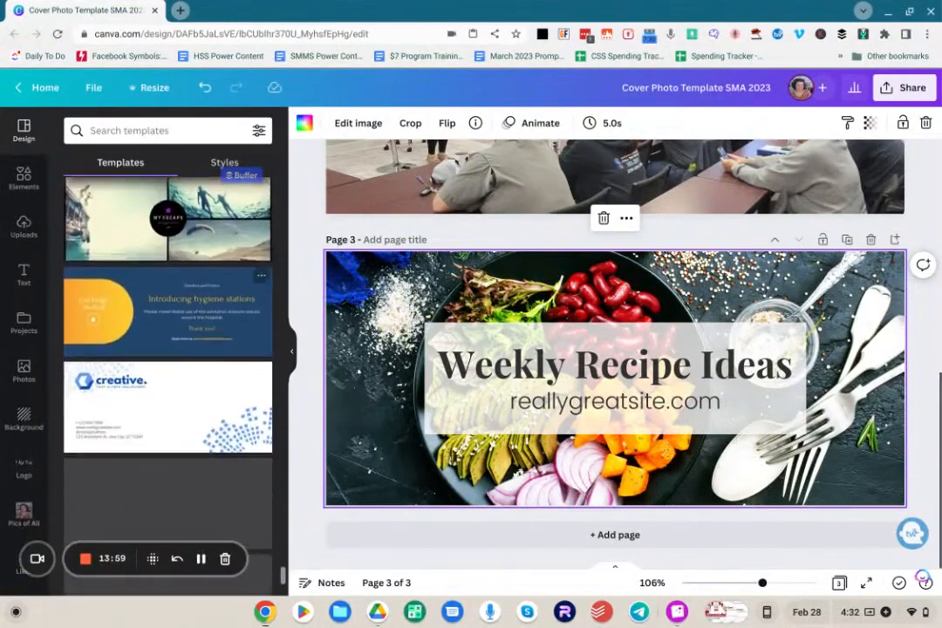
scroll(186, 299, "down", 2)
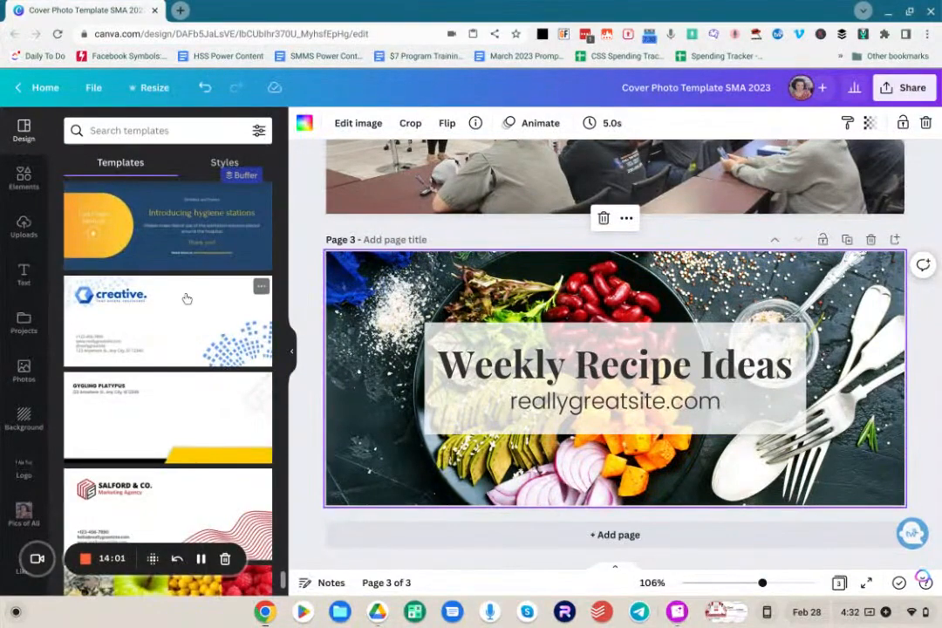
scroll(187, 299, "down", 3)
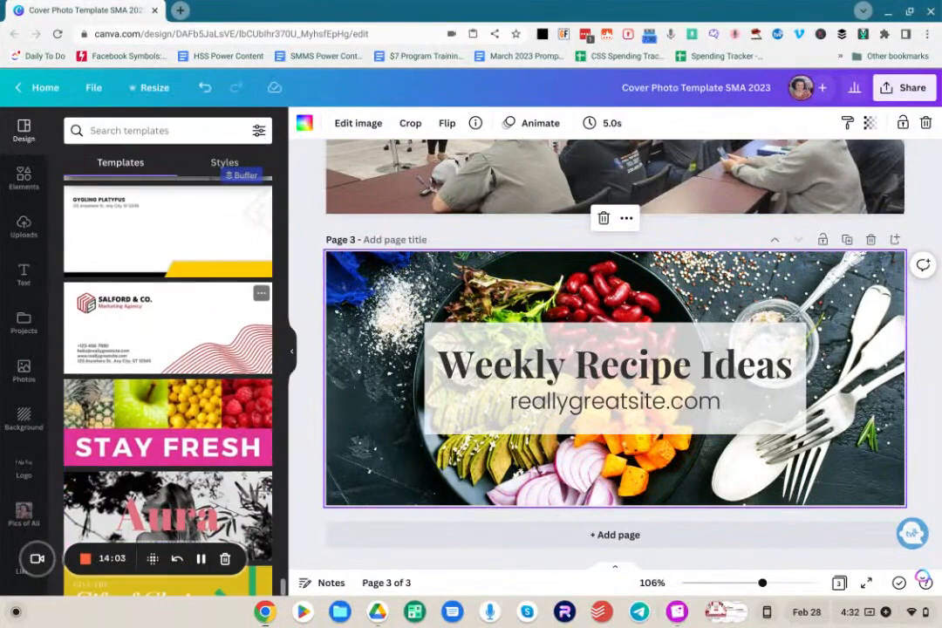
left_click(177, 411)
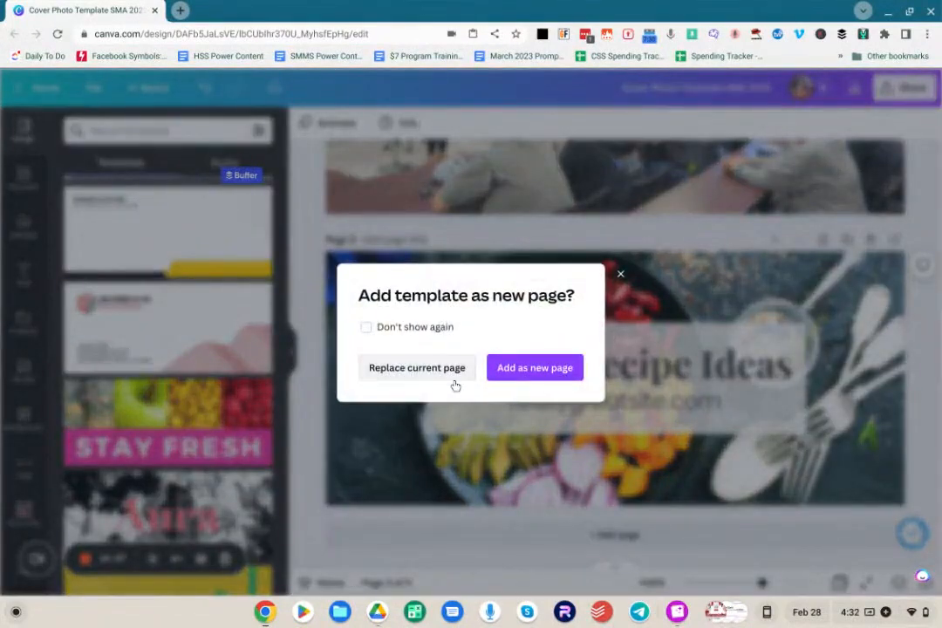
left_click(416, 368)
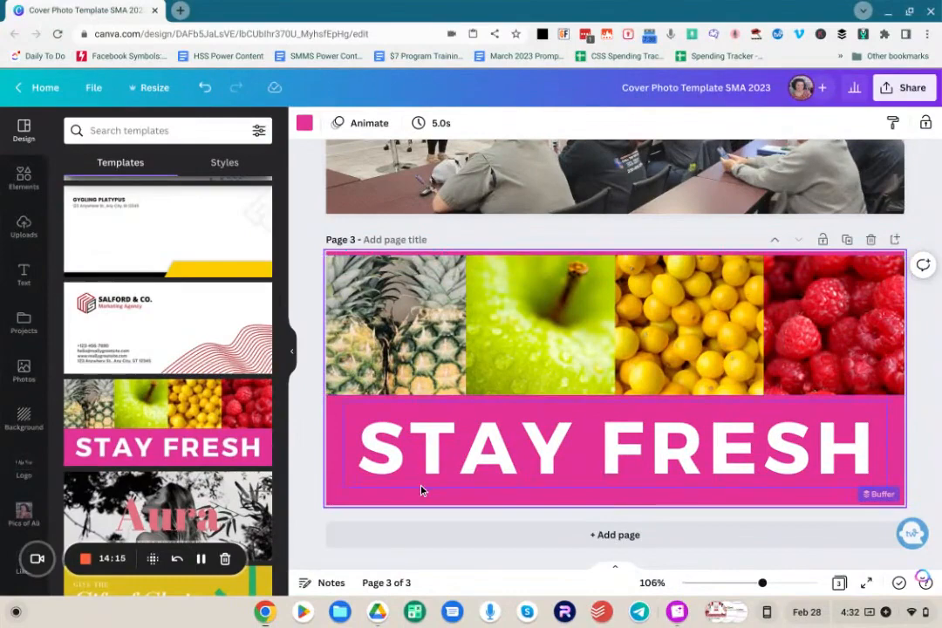
- Shrink the STAY FRESH text on page 3 to about size 60.4 and reposition it within the pink band
left_click(399, 459)
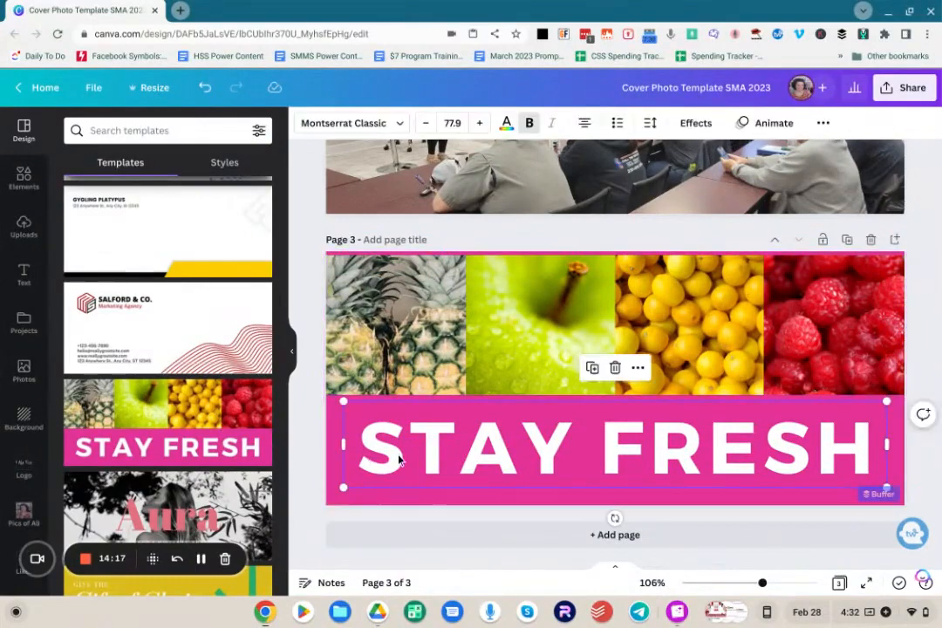
left_click_drag(344, 487, 460, 458)
left_click_drag(580, 443, 525, 449)
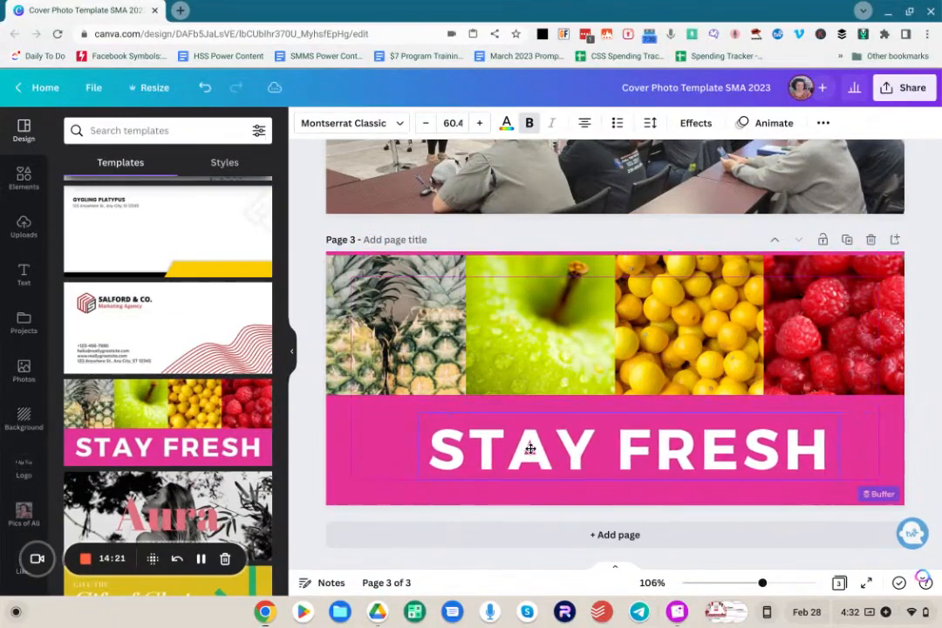
- Extend the fruit photo grid downward to just above the STAY FRESH lettering, and center the text horizontally on the page
left_click(540, 379)
left_click_drag(616, 395, 619, 419)
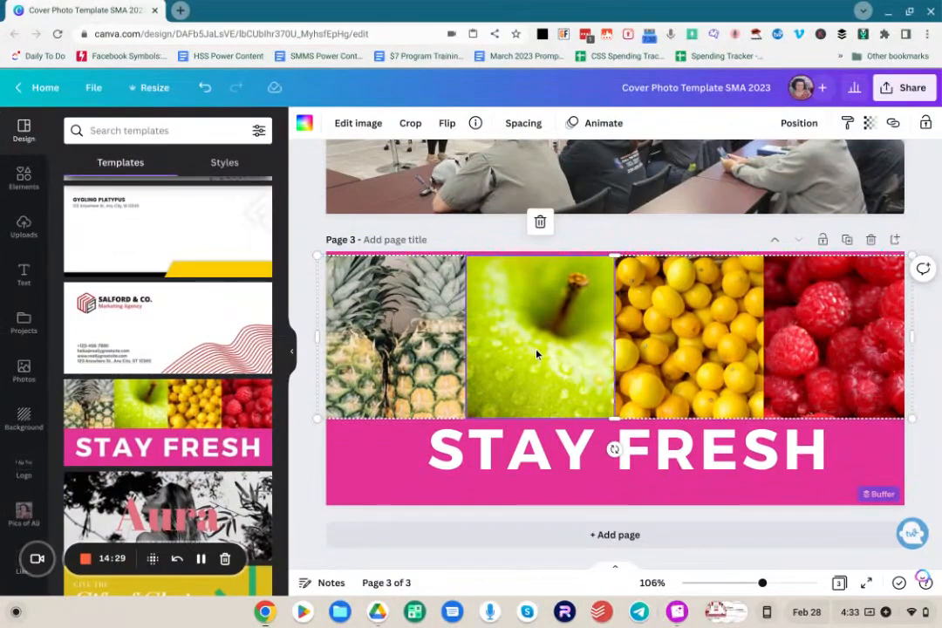
left_click(626, 454)
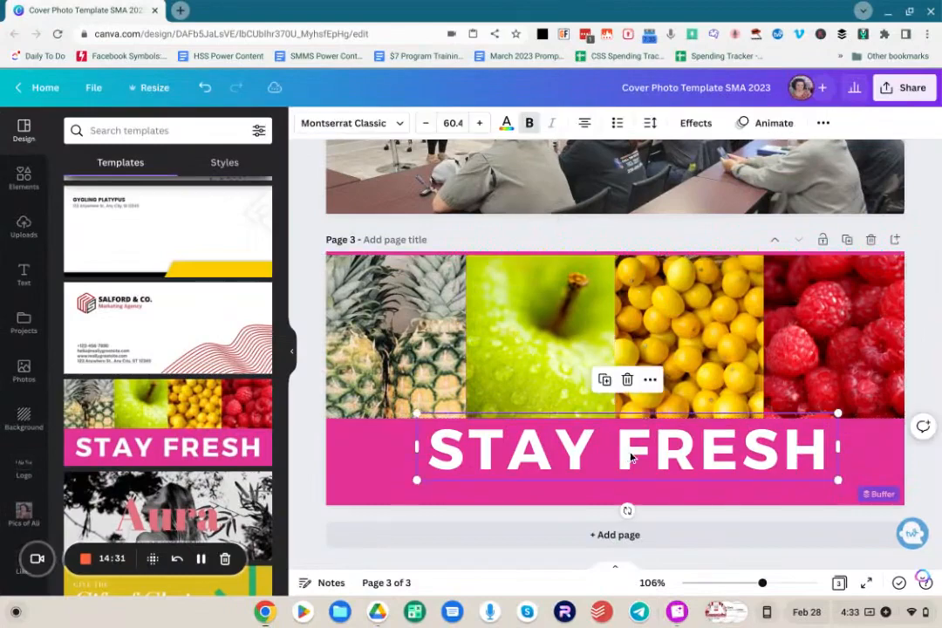
left_click_drag(782, 454, 771, 452)
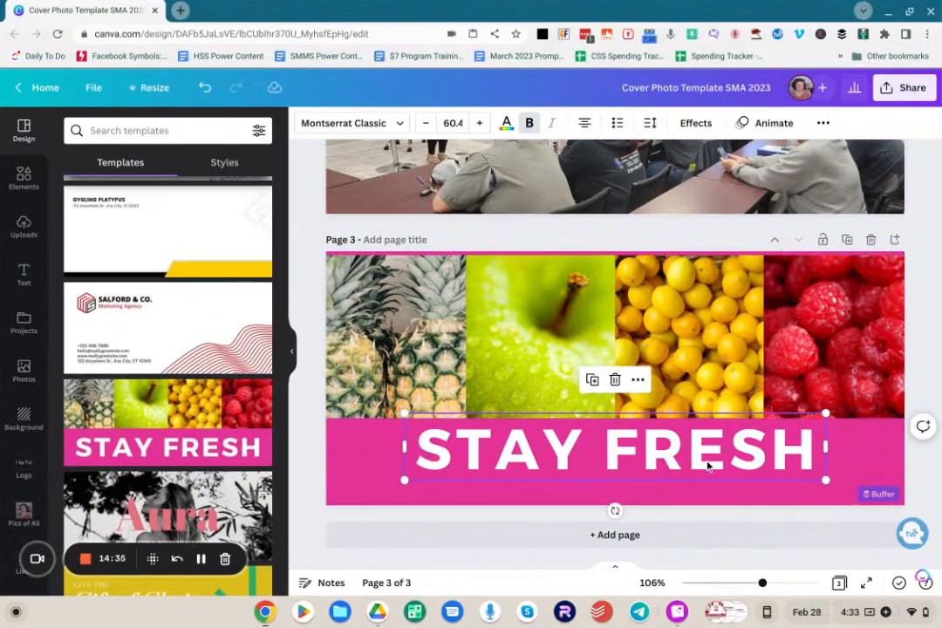
- Move the fruit photo grid up to the page's top edge and compare the layout with the Safe Zone guide on page 1
left_click(644, 277)
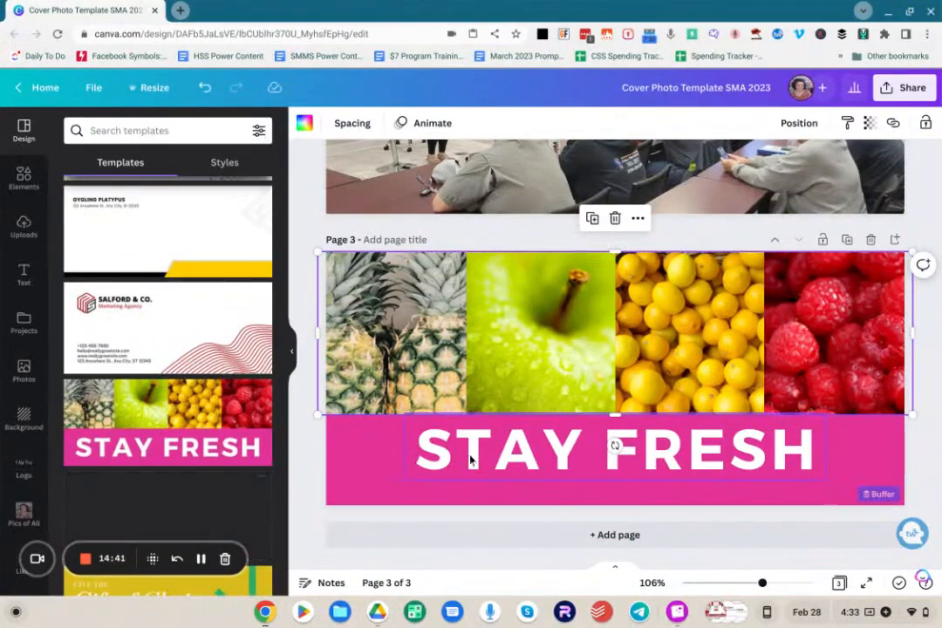
scroll(487, 478, "up", 5)
scroll(488, 479, "up", 2)
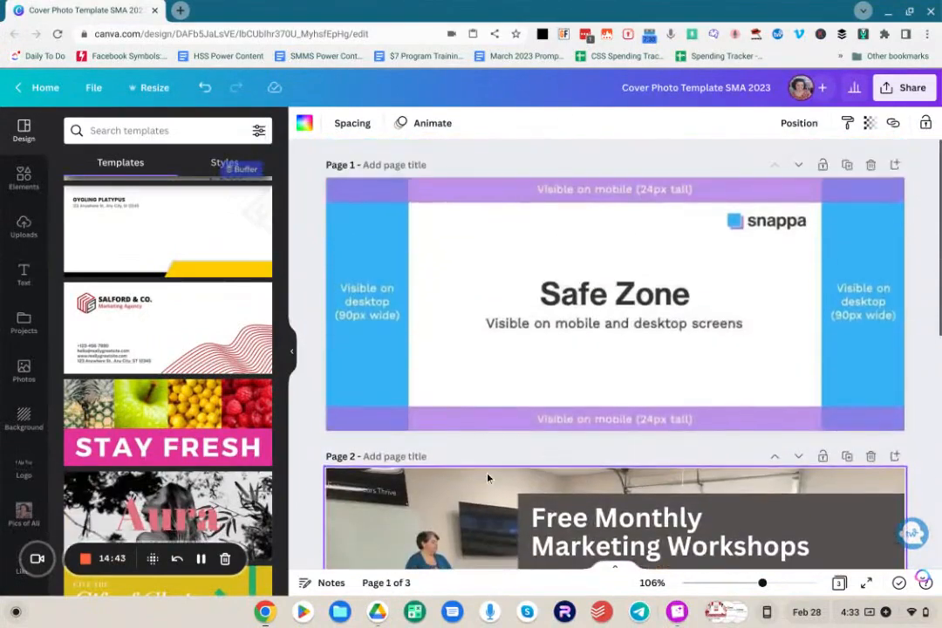
scroll(487, 479, "down", 6)
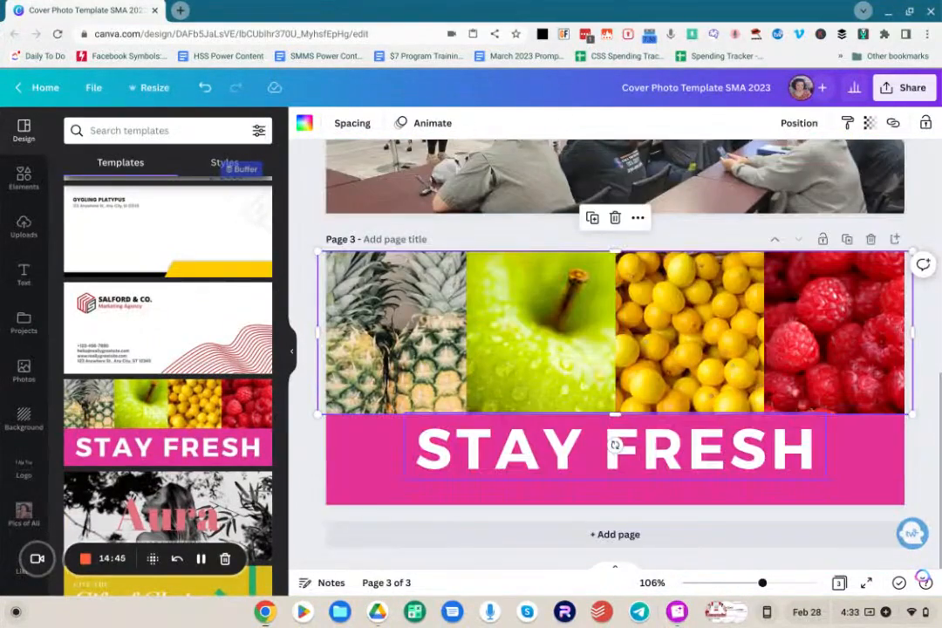